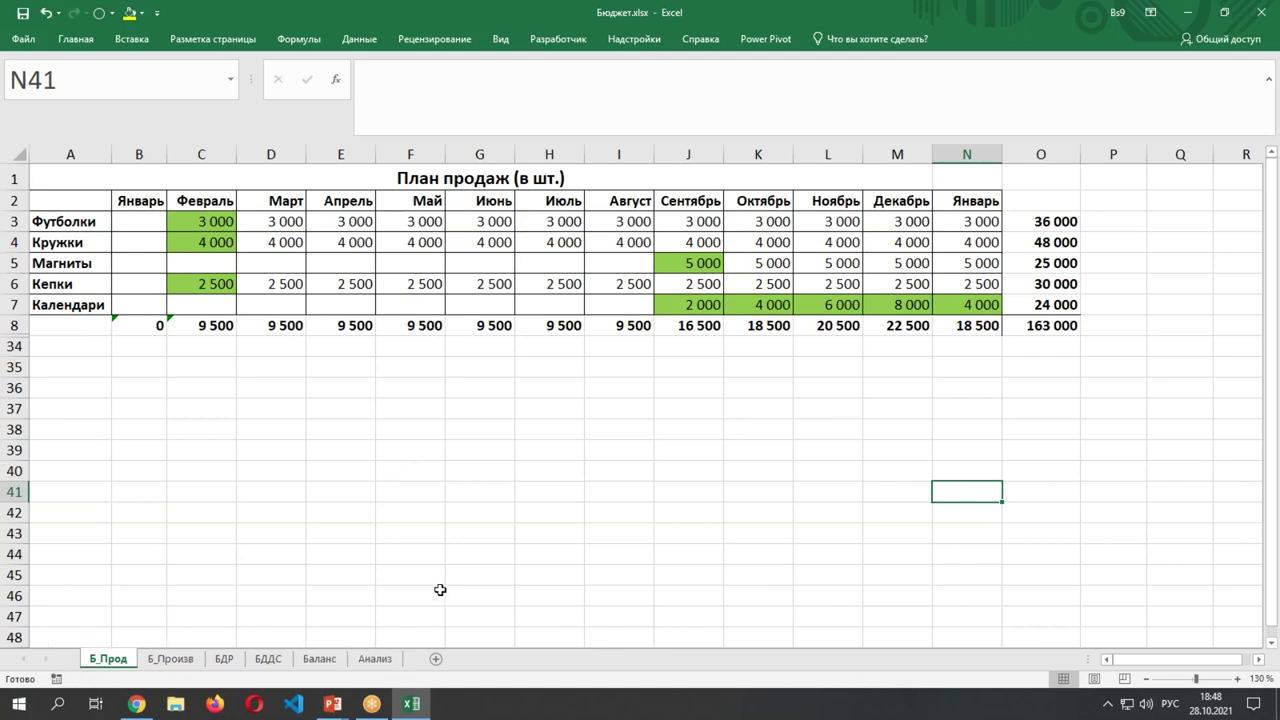
# Enlarge the sales plan on the Б_Прод sheet to 150 % zoom.
pyautogui.click(1236, 679)
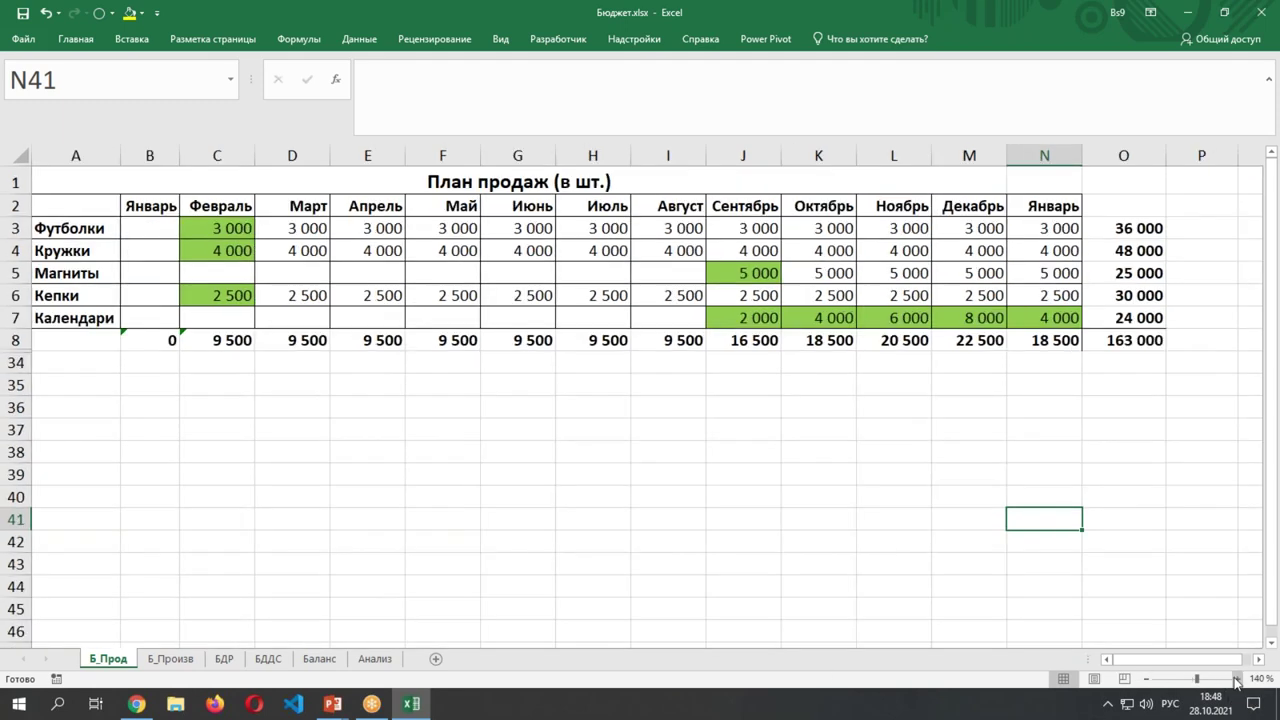
pyautogui.click(1236, 679)
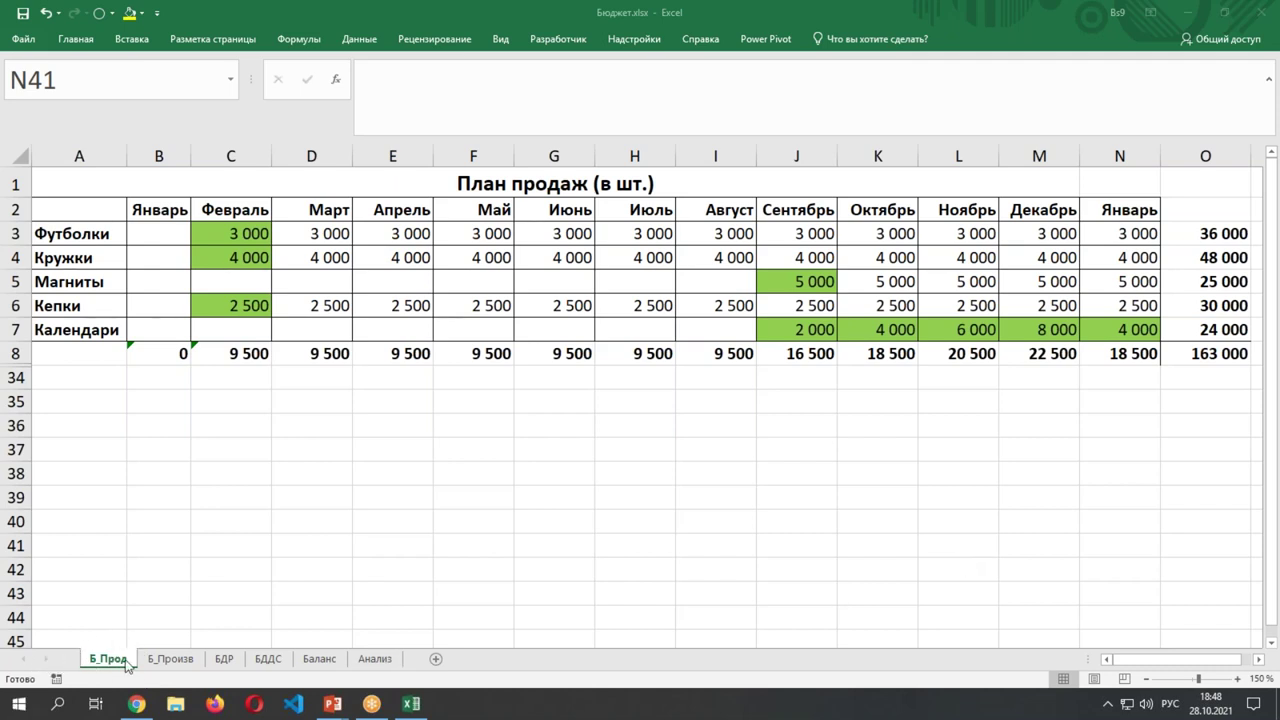
# View the workbook's list of hidden sheets from the Баланс sheet without unhiding any, and return to the Б_Прод sheet.
pyautogui.click(322, 659)
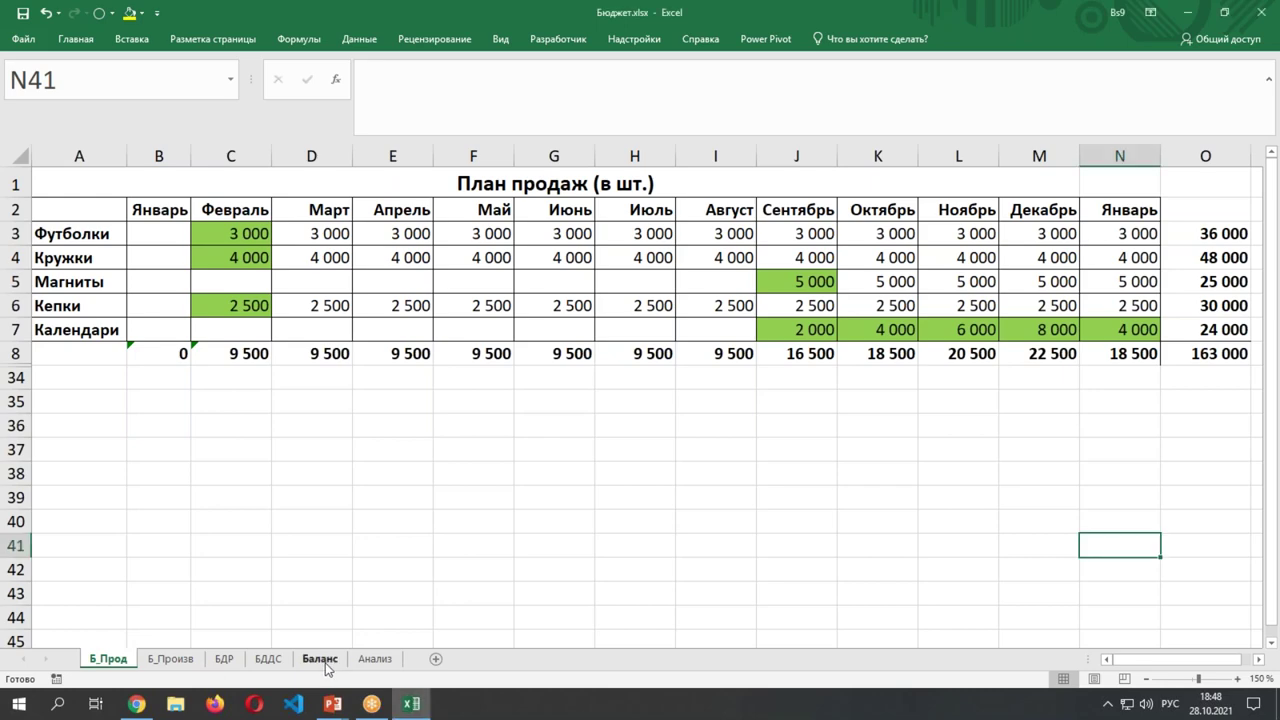
pyautogui.rightClick(326, 668)
pyautogui.press('Escape')
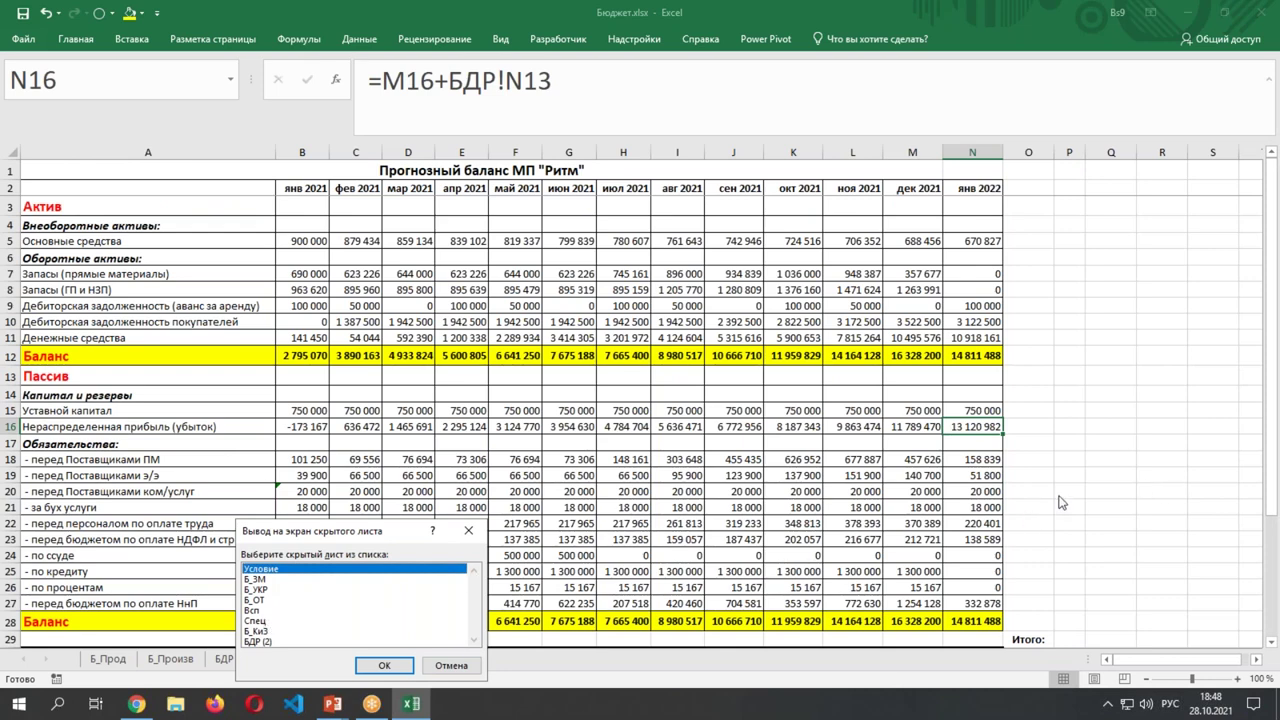
pyautogui.click(449, 665)
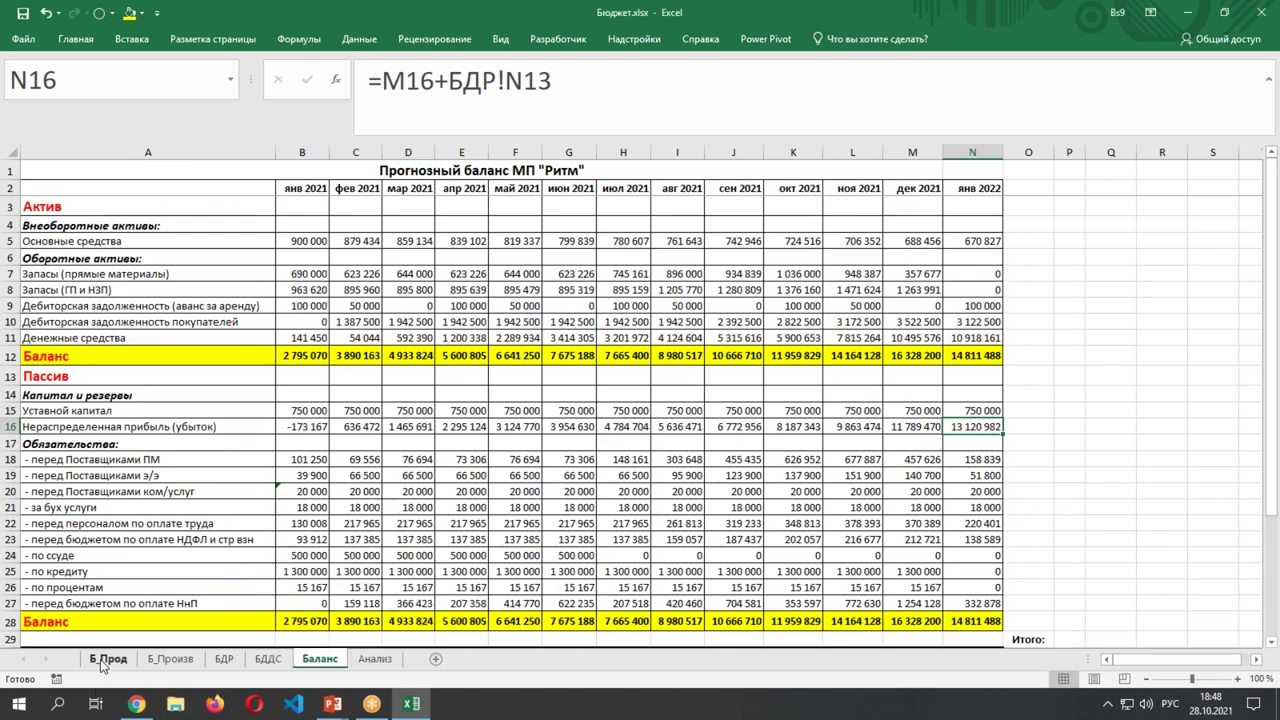
pyautogui.click(107, 659)
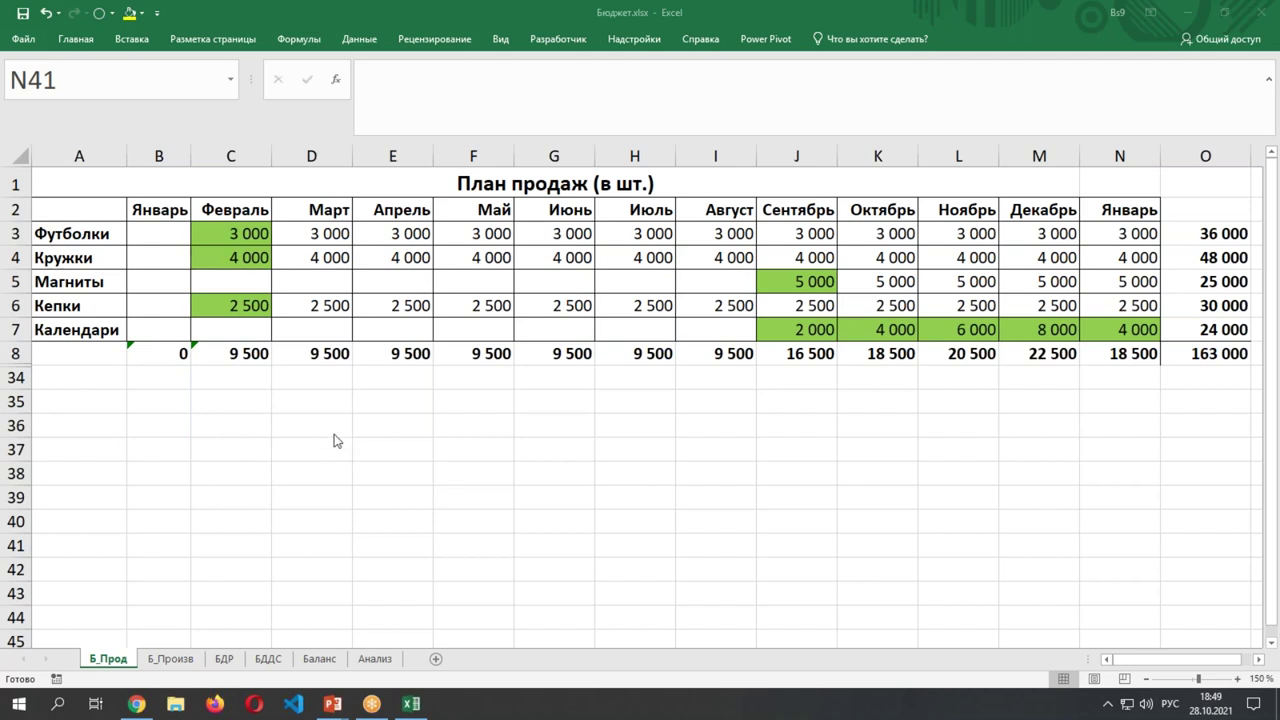
# Examine the production plan formulas on the Б_Произв sheet for Футболки in May and Кепки in August.
pyautogui.click(187, 662)
pyautogui.click(367, 207)
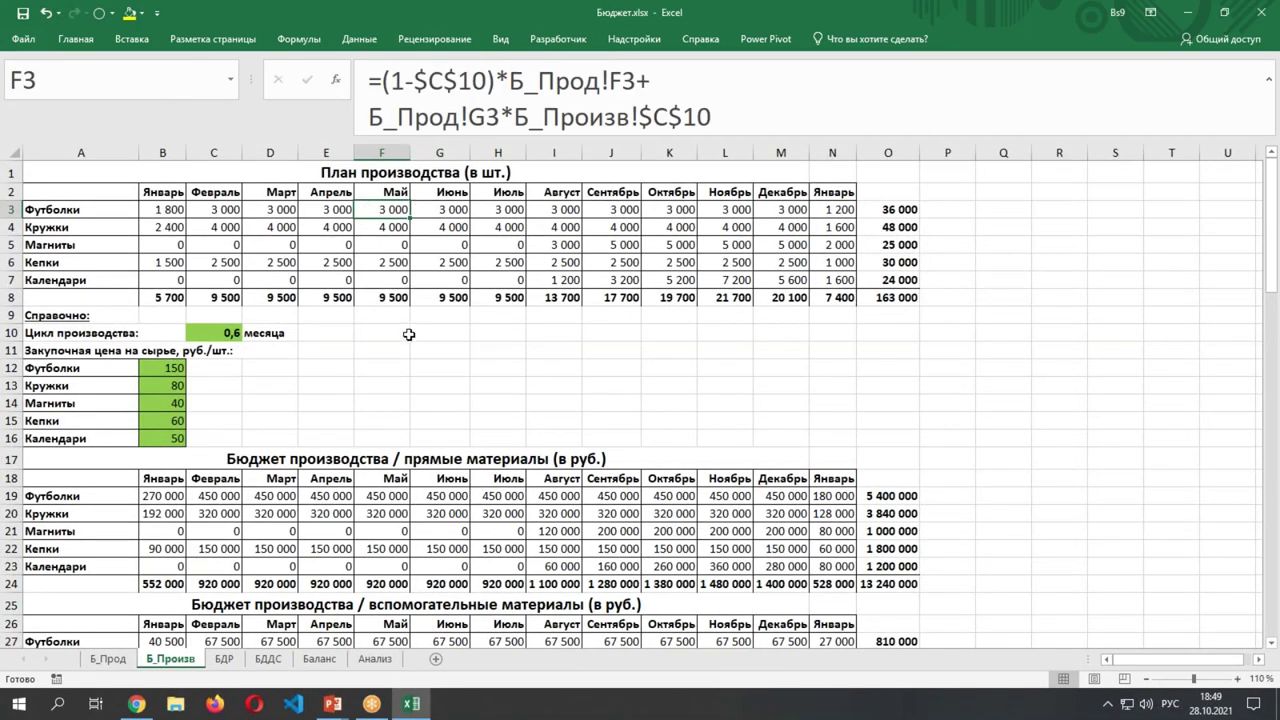
pyautogui.click(552, 264)
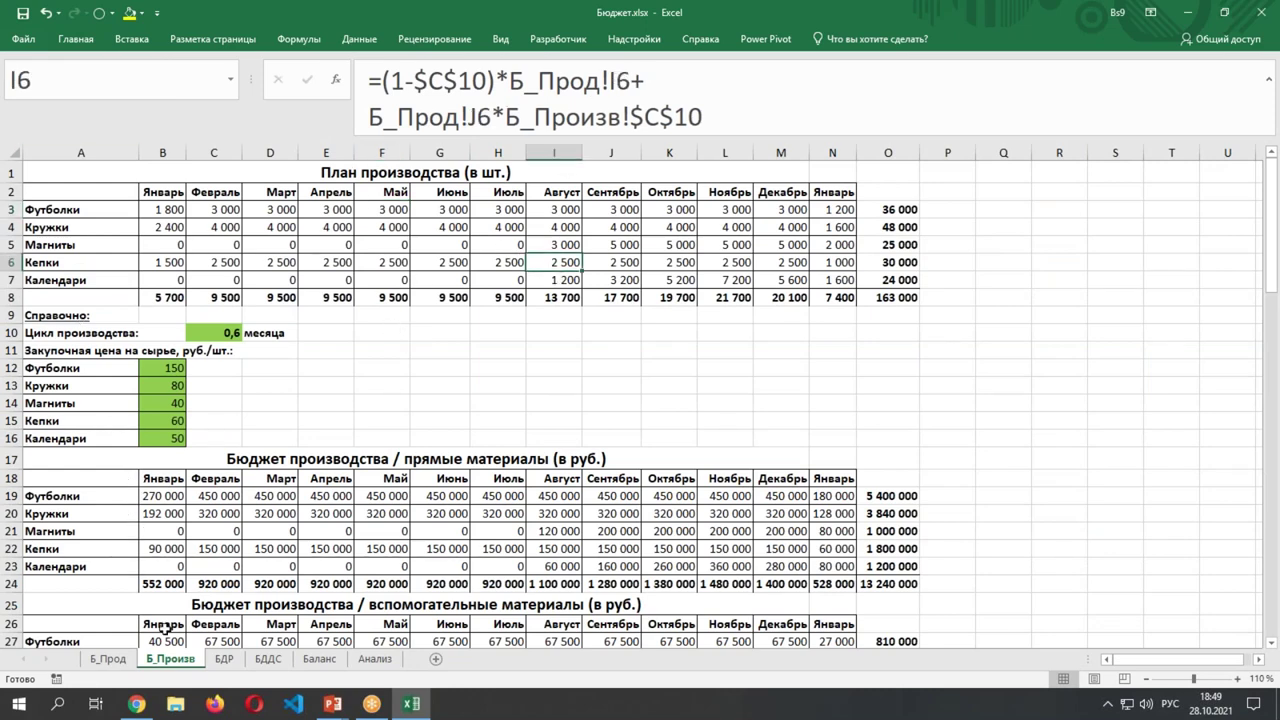
# Review the sales plan on the Б_Прод sheet: the monthly quantities in B3:N7, the product names and the grand total formula in O8.
pyautogui.click(110, 659)
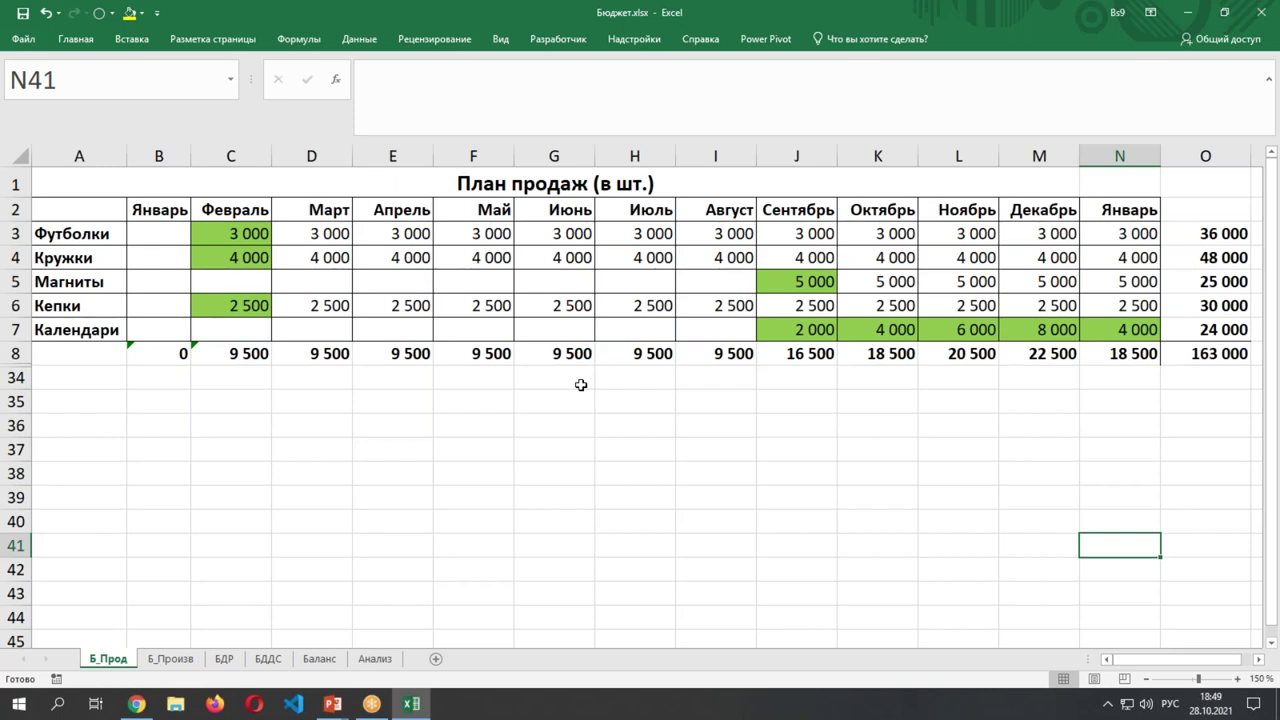
pyautogui.moveTo(157, 233); pyautogui.dragTo(1125, 330)
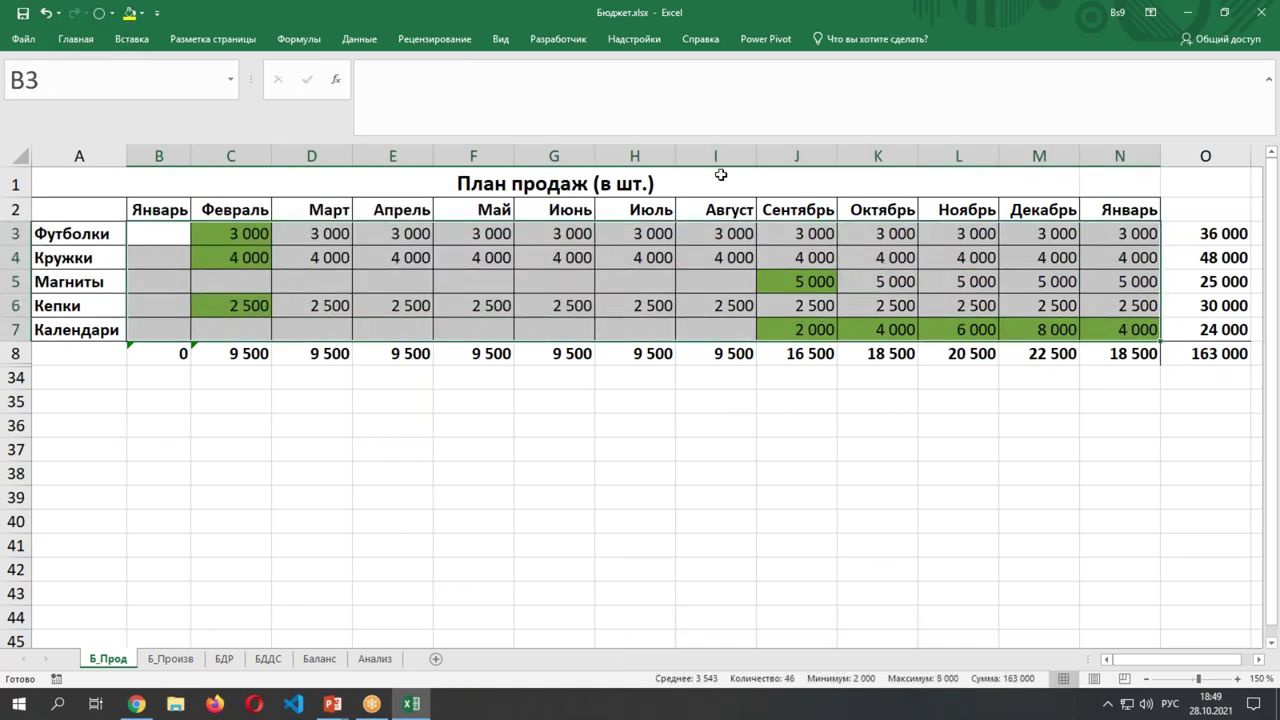
pyautogui.moveTo(80, 238); pyautogui.dragTo(80, 329)
pyautogui.click(1206, 354)
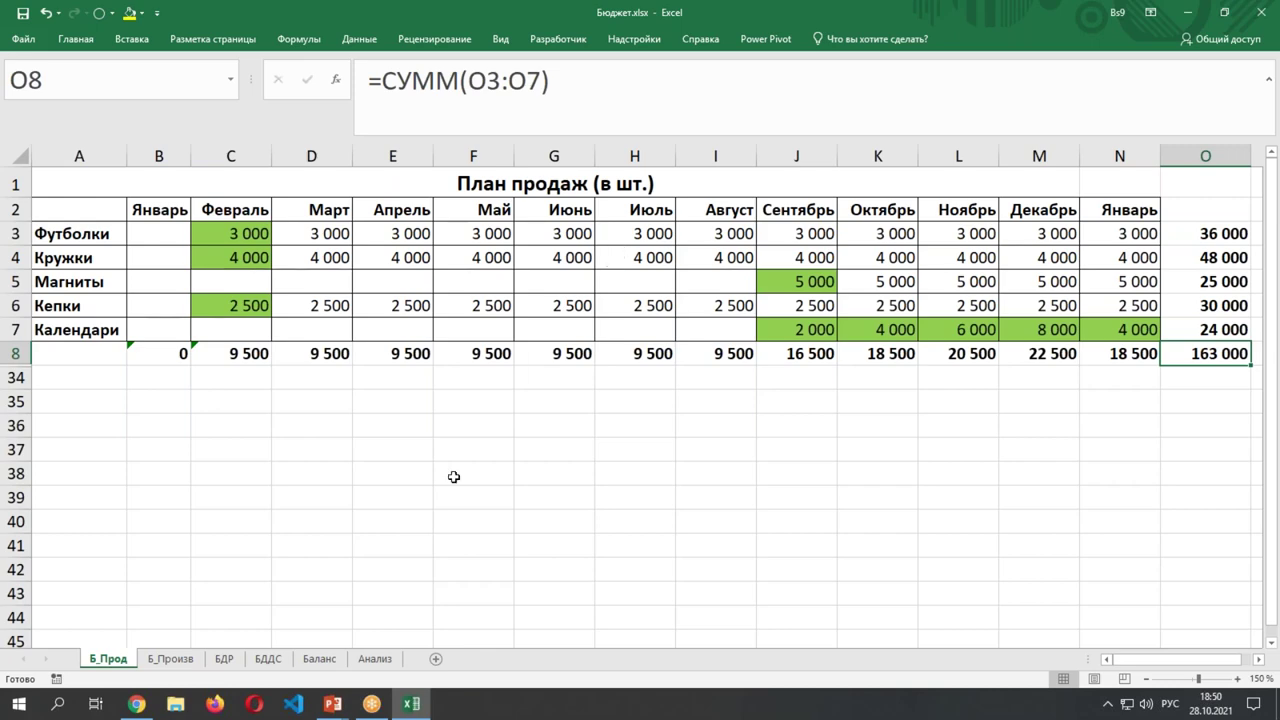
# Examine the February formulas on the БДР sheet at 130 % zoom, from Выручка and Себестоимость through the expense rows to Проценты по кредиту.
pyautogui.click(225, 659)
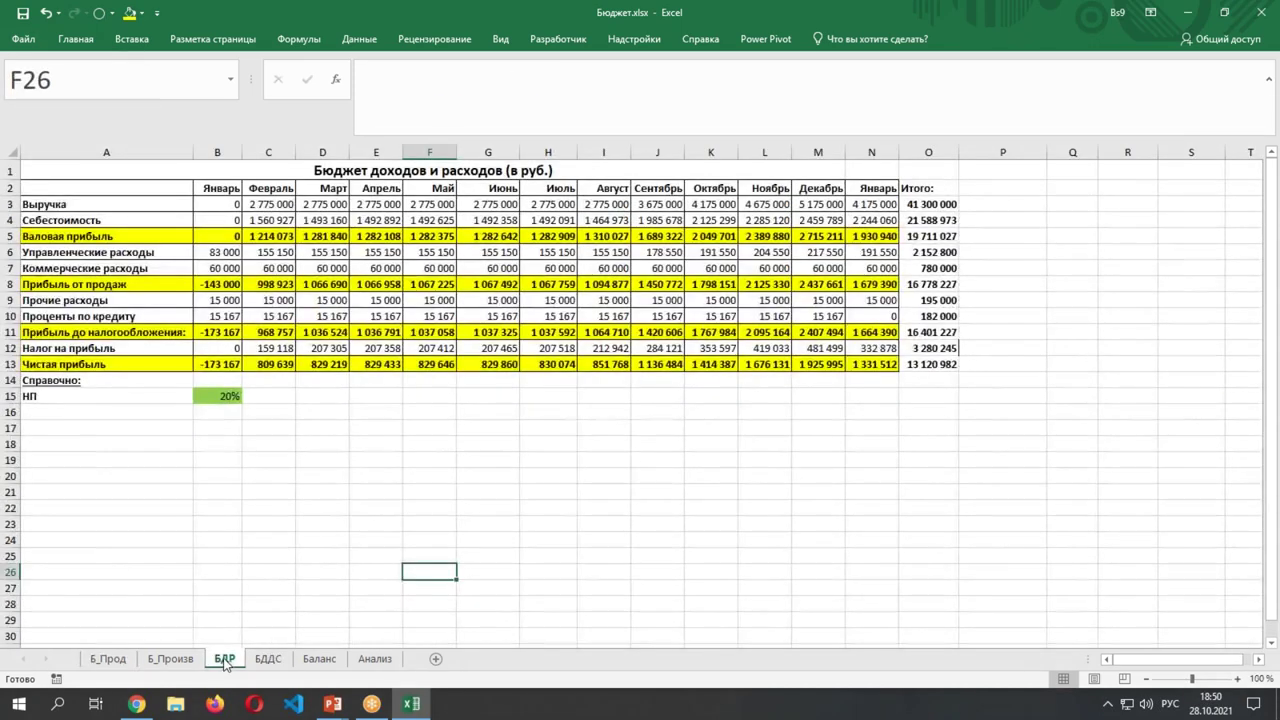
pyautogui.moveTo(1193, 679); pyautogui.dragTo(1196, 679)
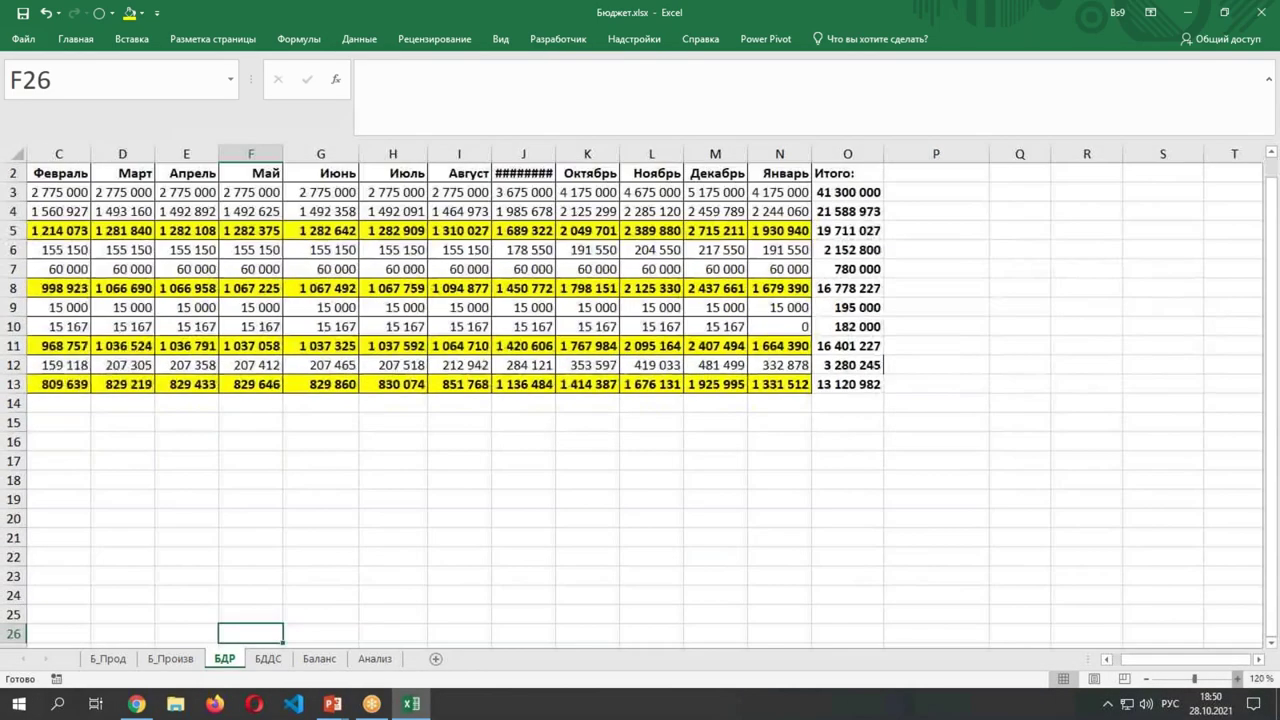
pyautogui.scroll(1, 1014, 569)
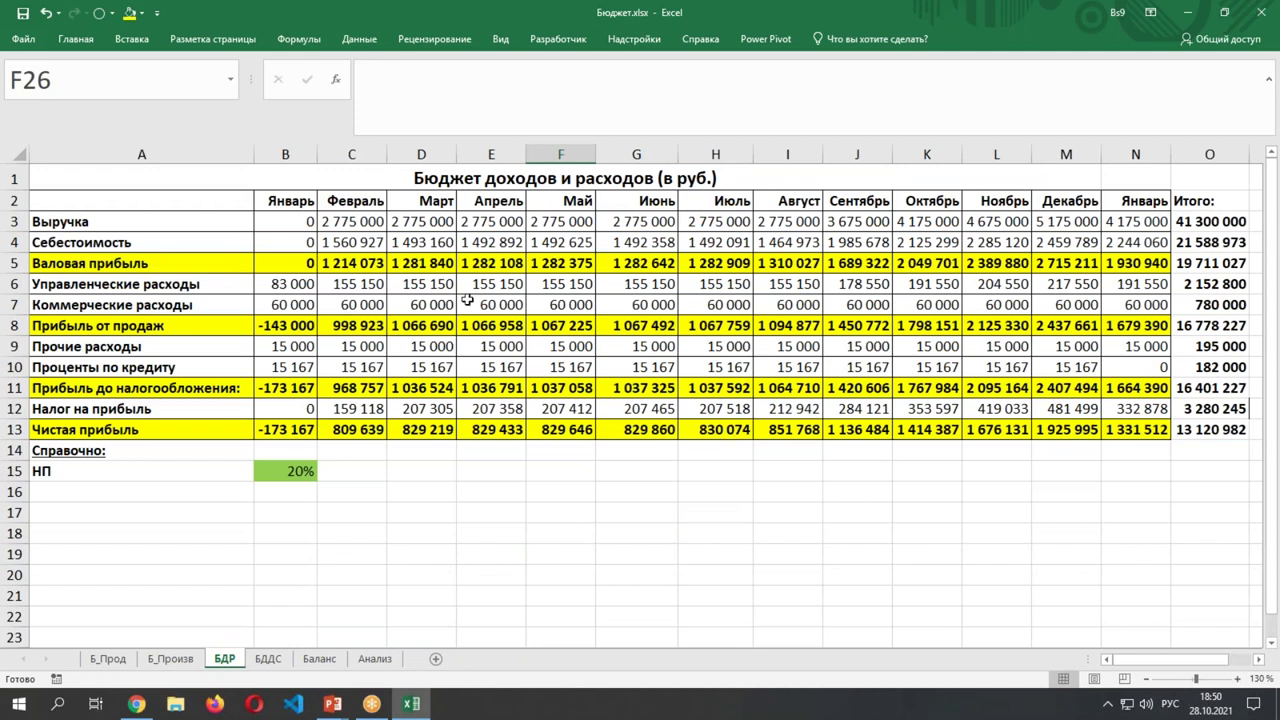
pyautogui.click(366, 220)
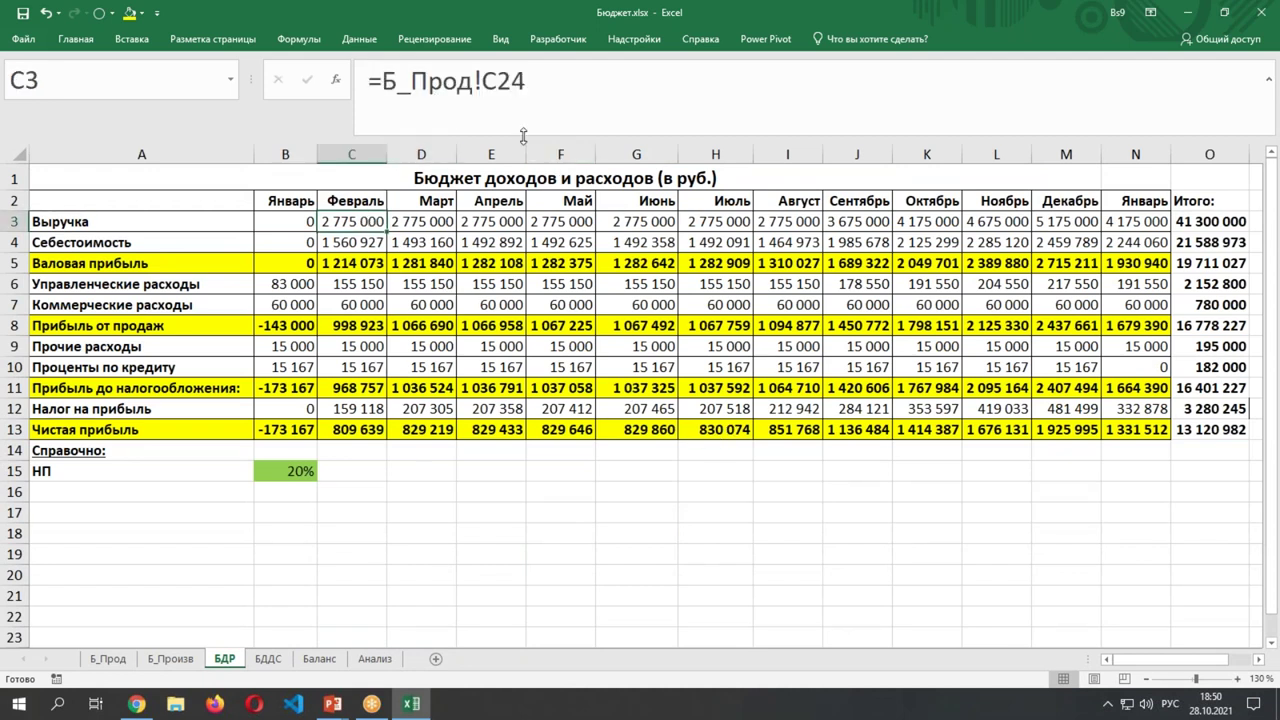
pyautogui.click(355, 245)
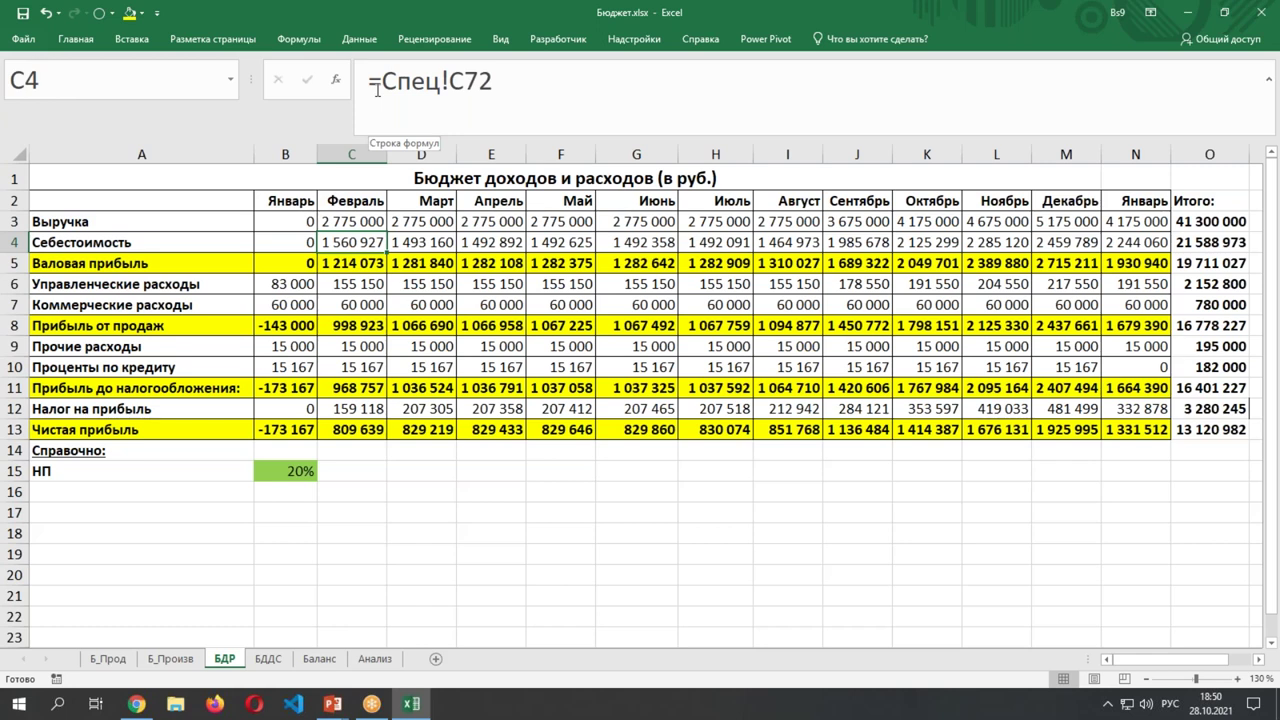
pyautogui.click(368, 281)
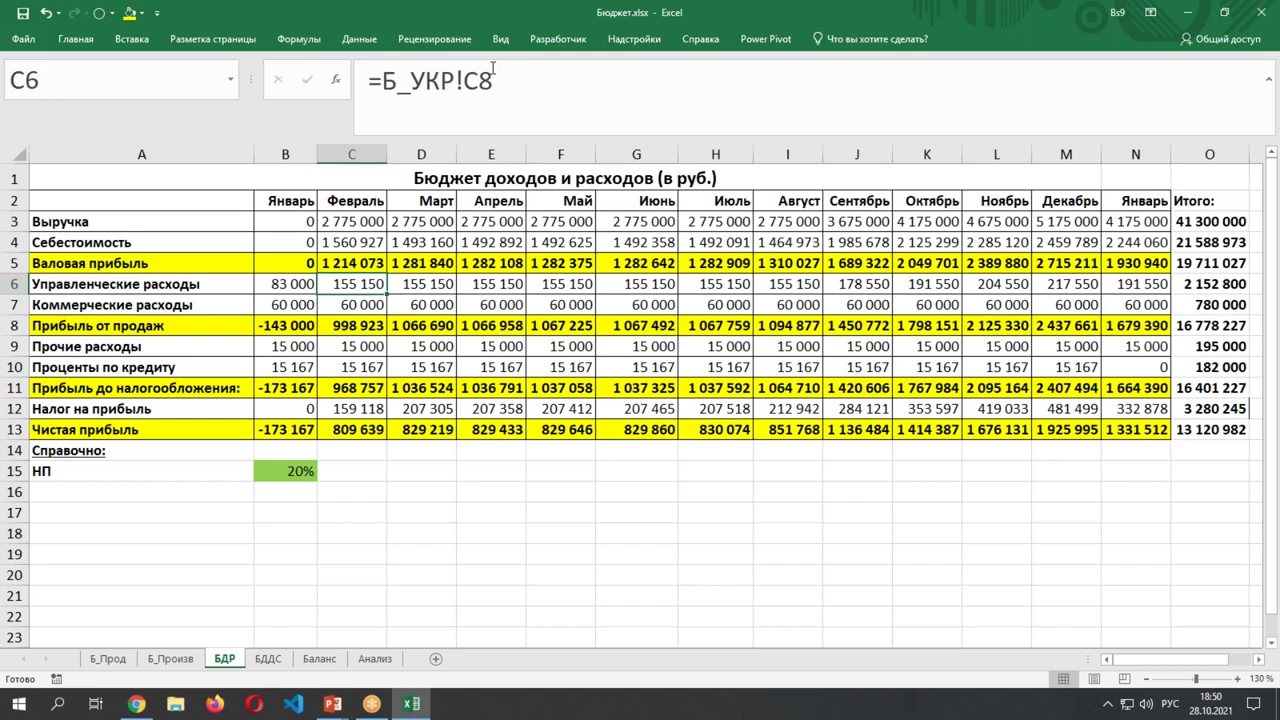
pyautogui.click(355, 303)
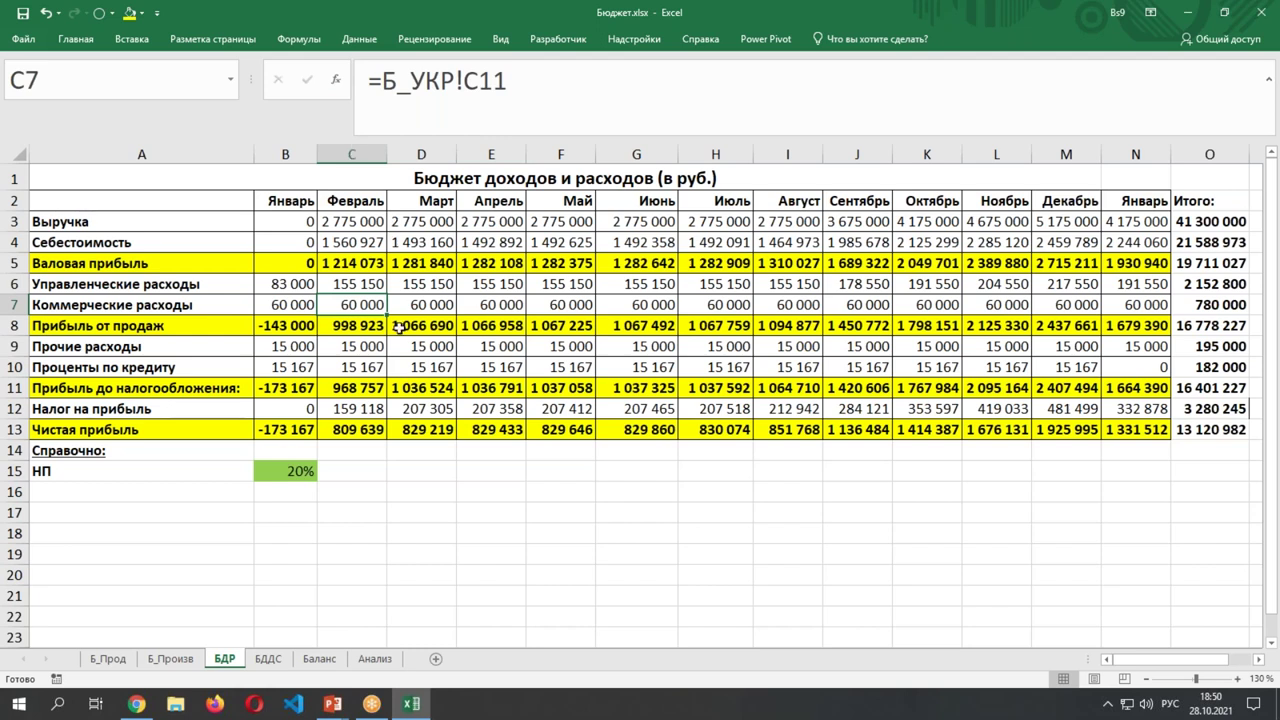
pyautogui.click(355, 350)
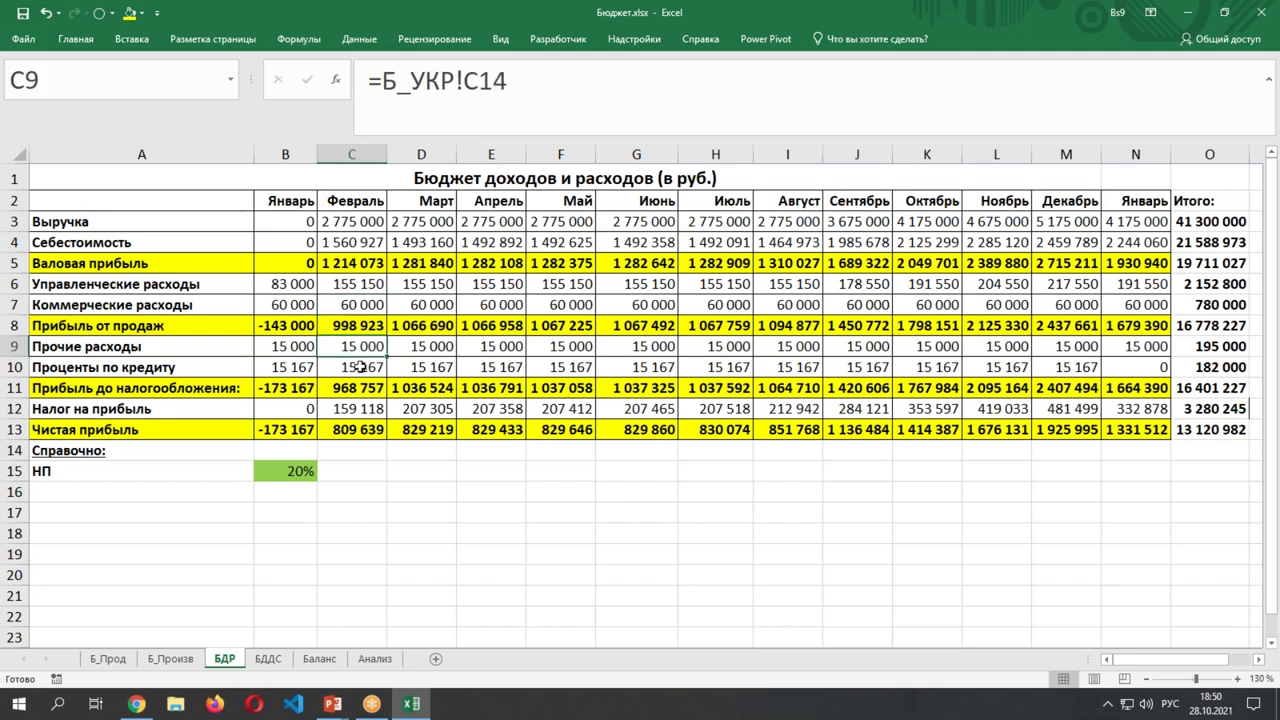
pyautogui.click(360, 367)
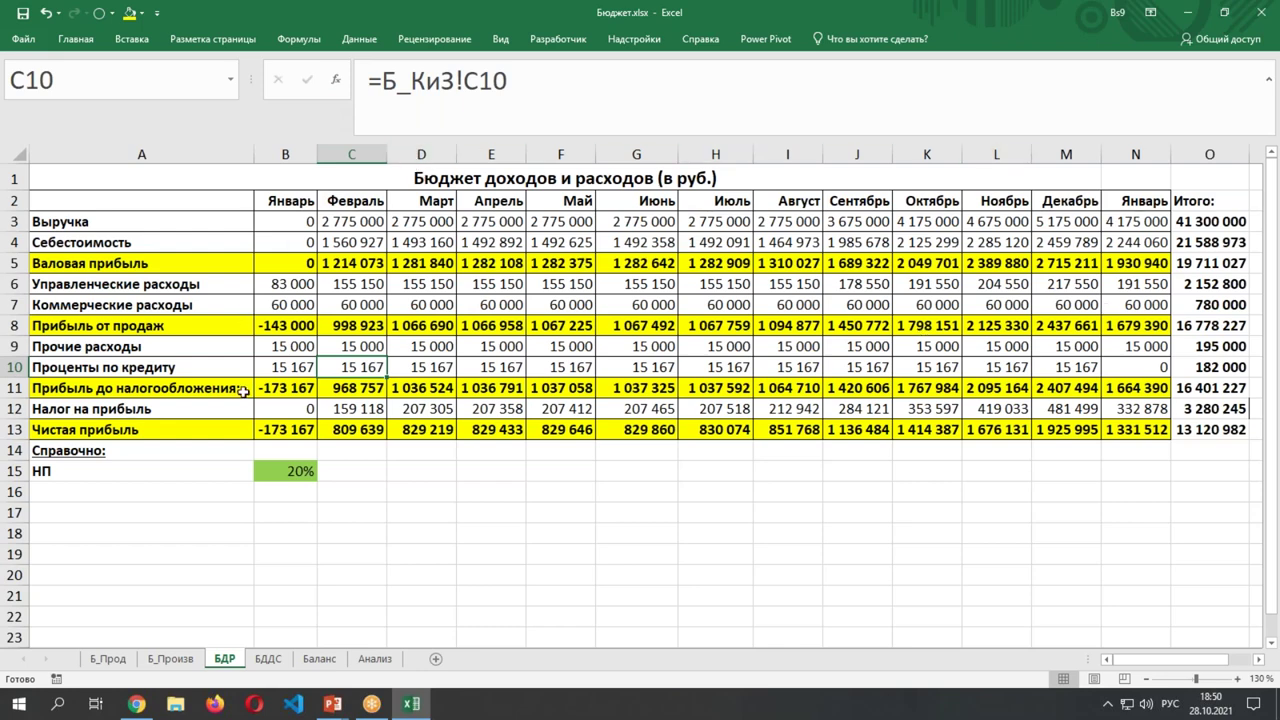
# Examine the payment rows' formulas on the БДДС cash flow sheet at 130 % zoom, including advertising in B14 and electricity suppliers in H10.
pyautogui.click(268, 659)
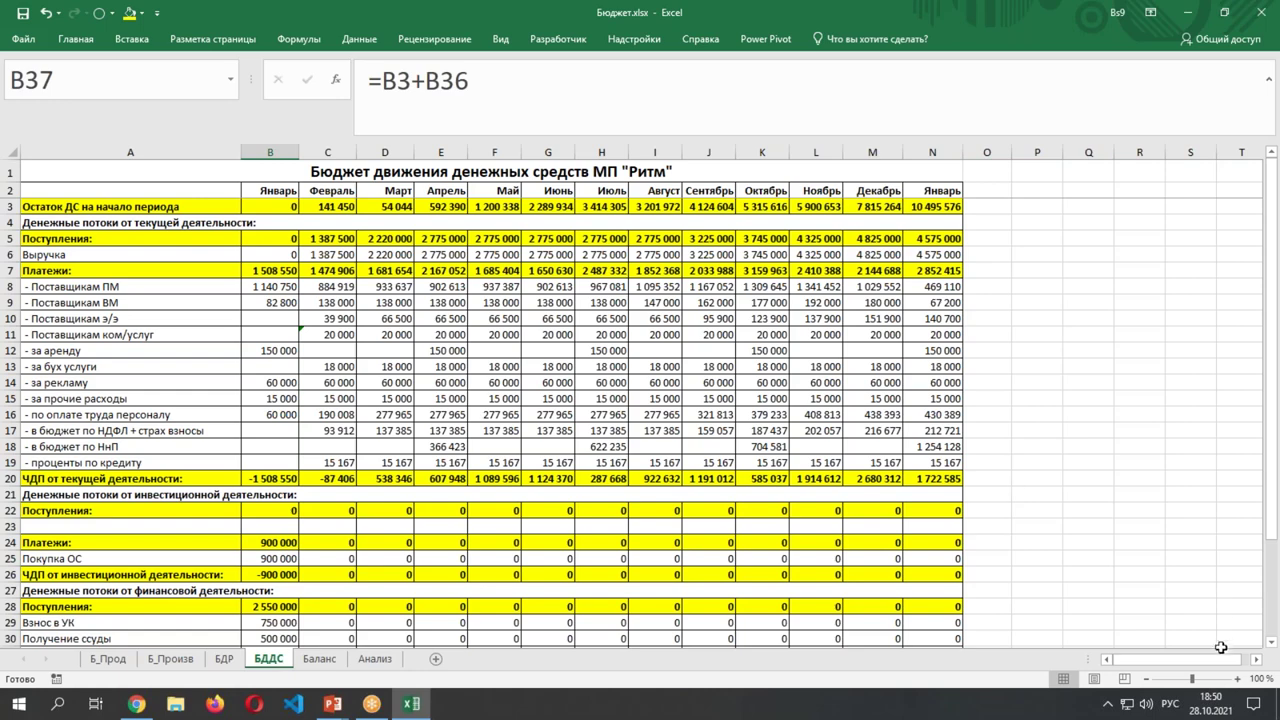
pyautogui.click(1238, 679)
pyautogui.click(1238, 679)
pyautogui.click(1238, 679)
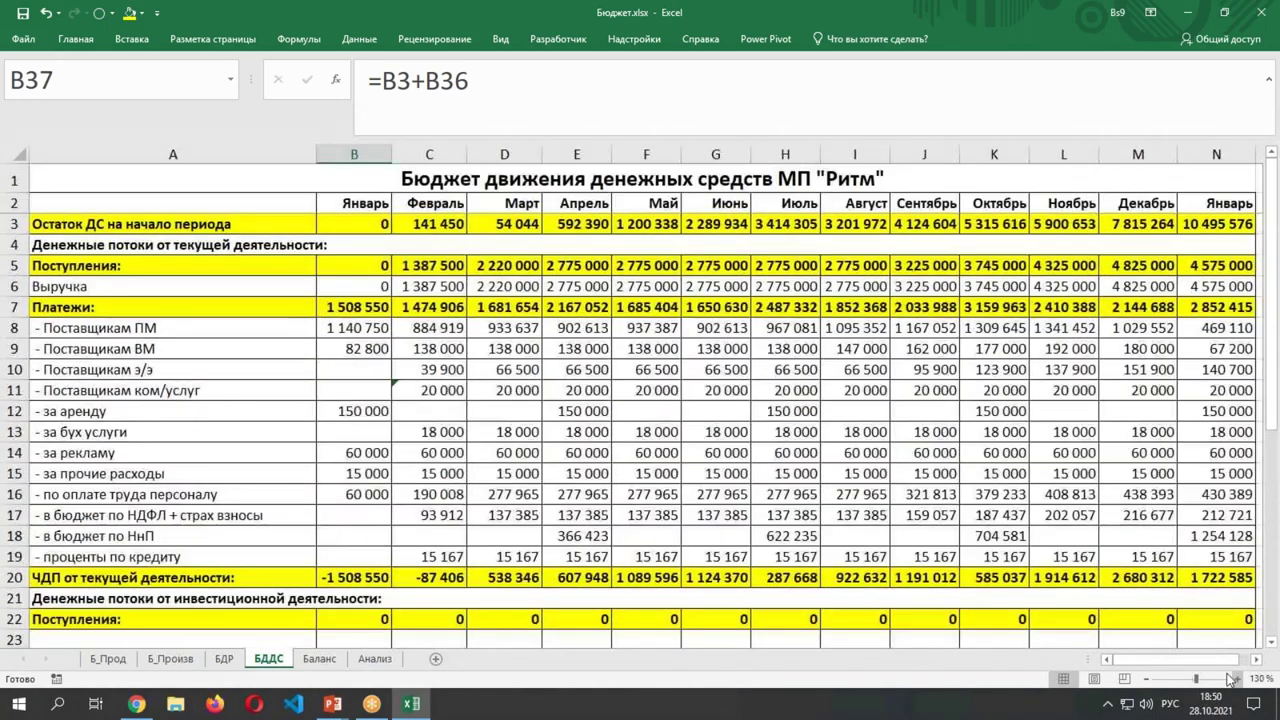
pyautogui.click(494, 348)
pyautogui.click(508, 433)
pyautogui.click(505, 479)
pyautogui.click(505, 512)
pyautogui.click(376, 452)
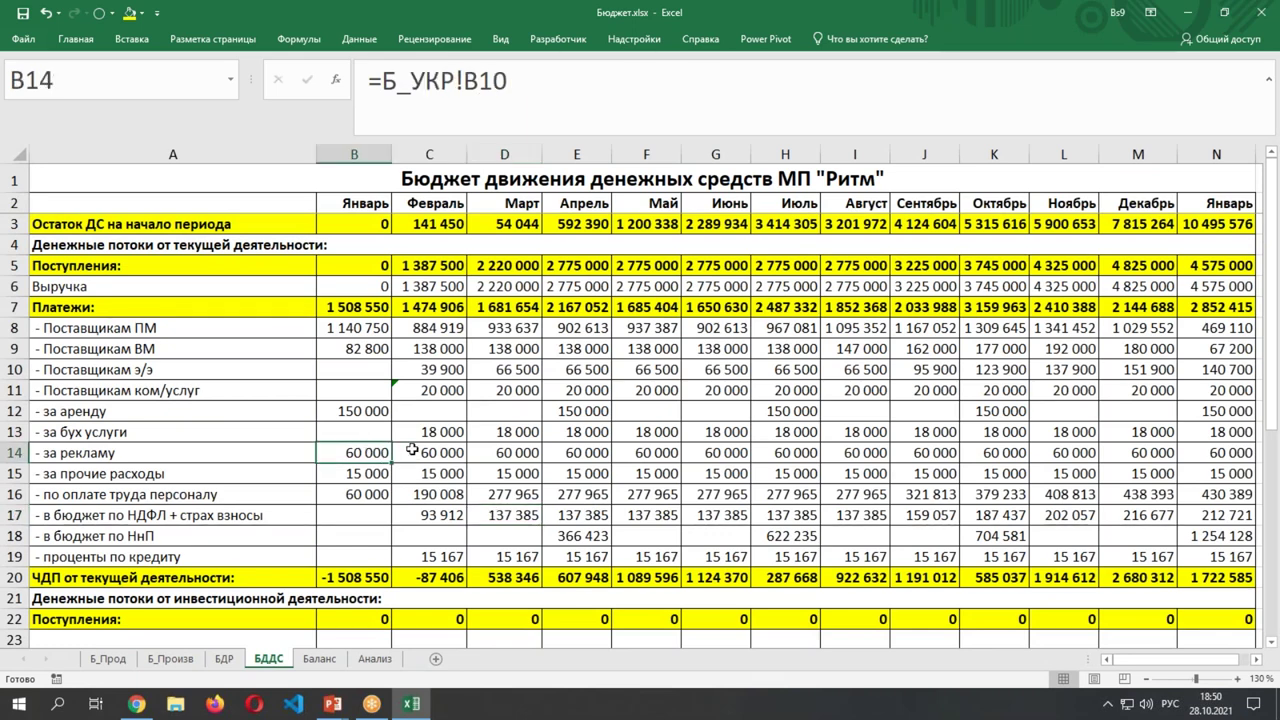
pyautogui.click(656, 472)
pyautogui.click(840, 492)
pyautogui.click(849, 533)
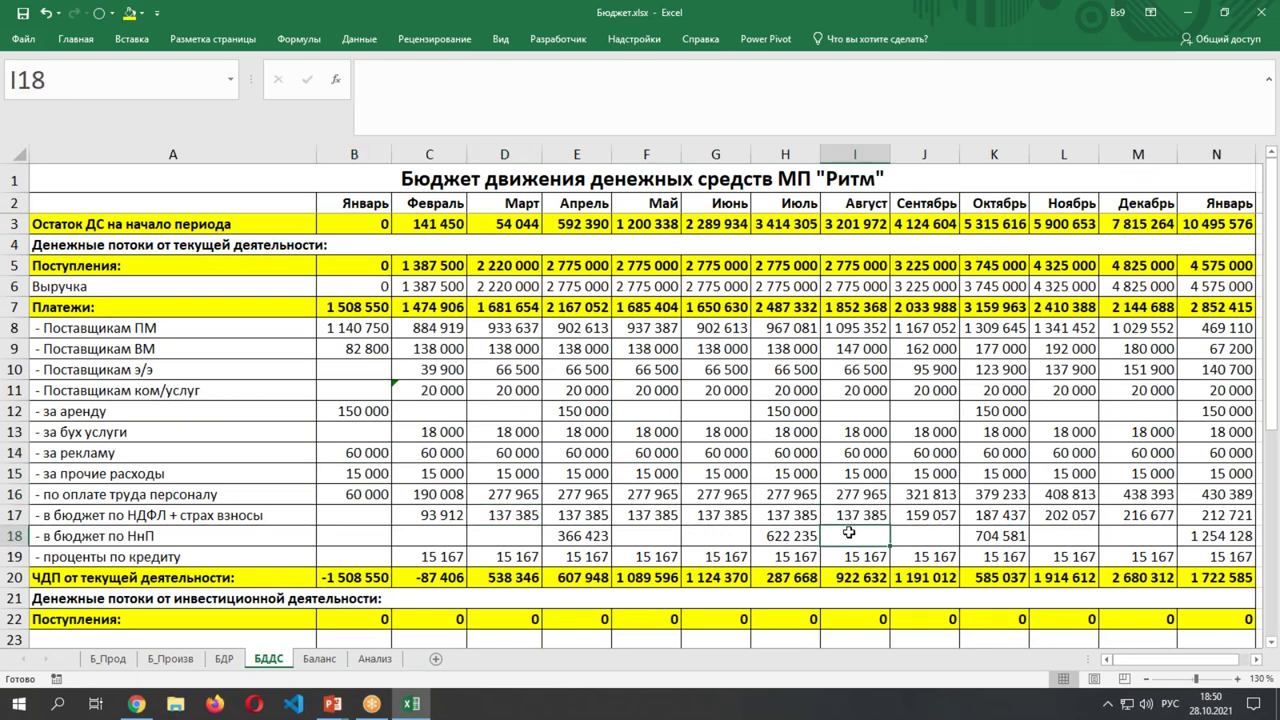
pyautogui.click(824, 387)
pyautogui.click(779, 369)
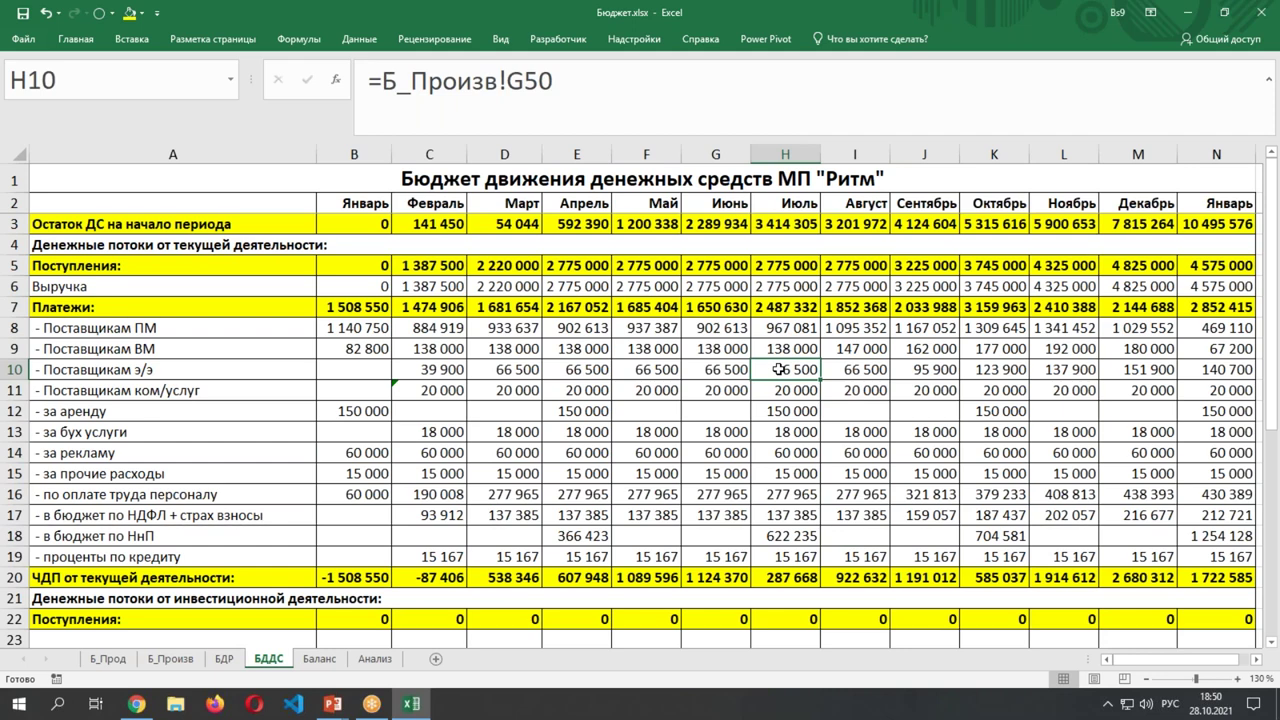
# Examine the liability and inventory formulas on the Баланс sheet at 110 % zoom, including cells E19, H22 and D7.
pyautogui.click(320, 659)
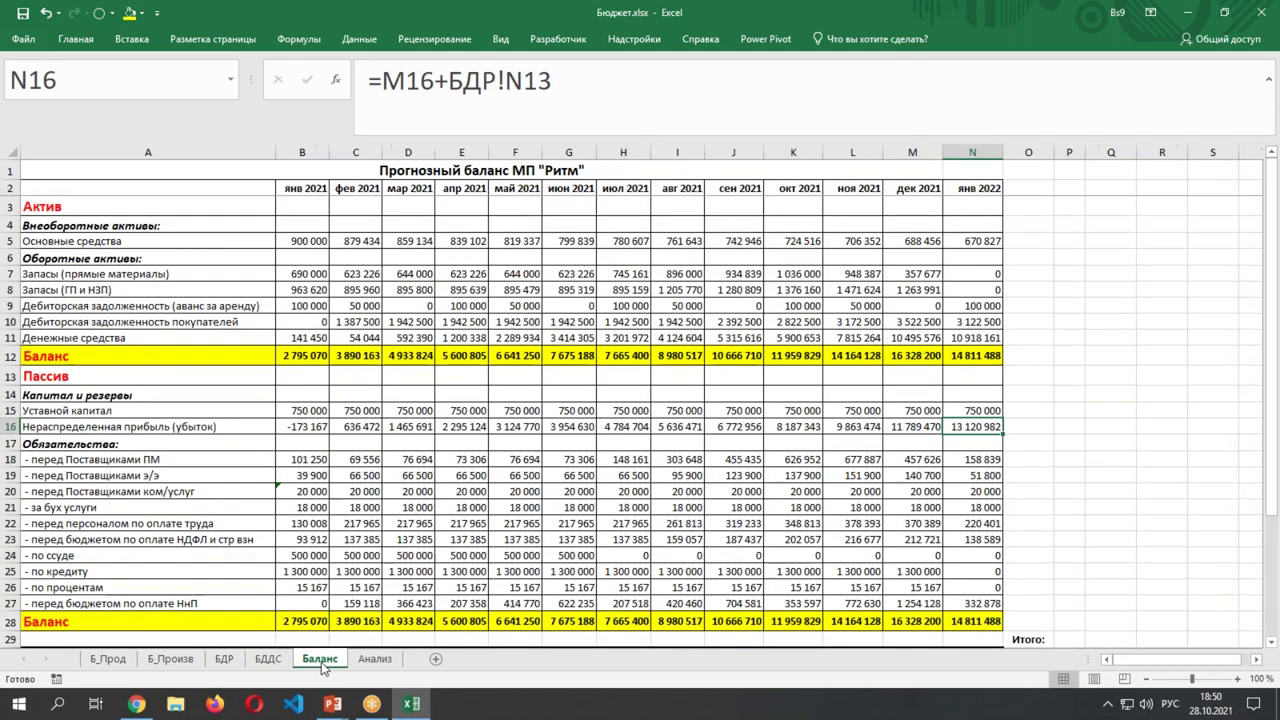
pyautogui.click(1239, 680)
pyautogui.click(1239, 680)
pyautogui.click(1239, 680)
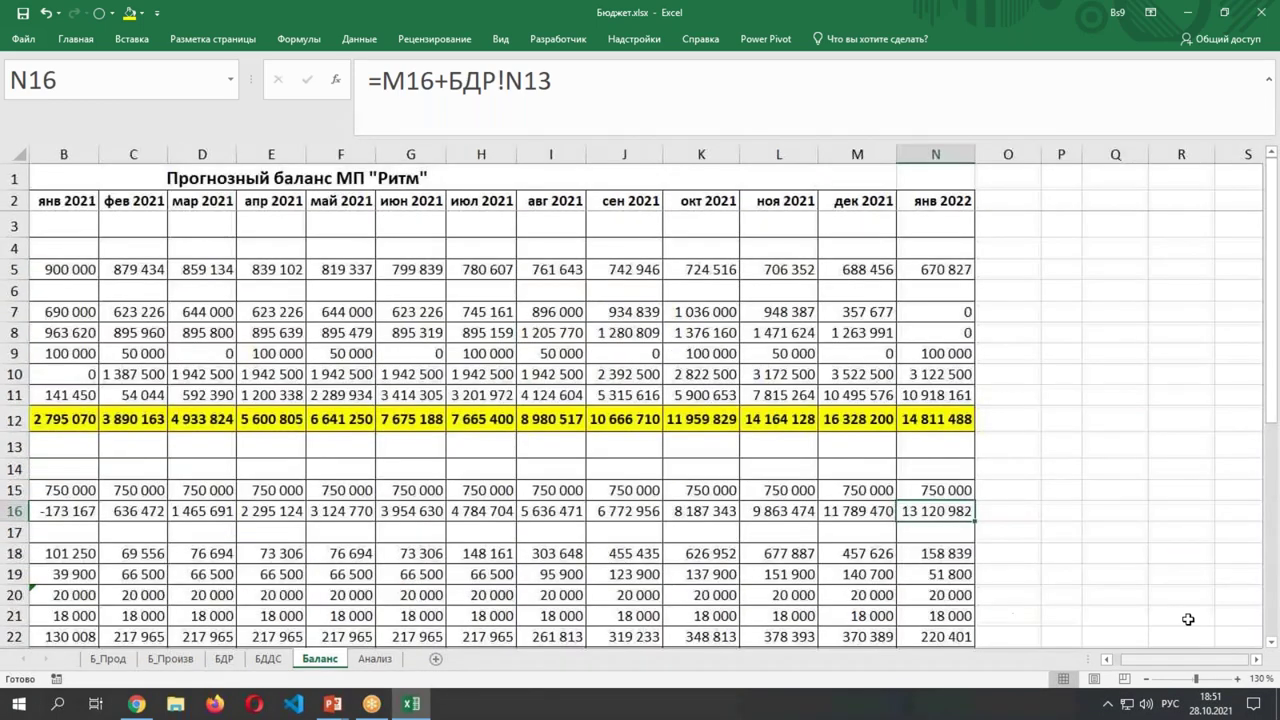
pyautogui.hscroll(-2, 1140, 665)
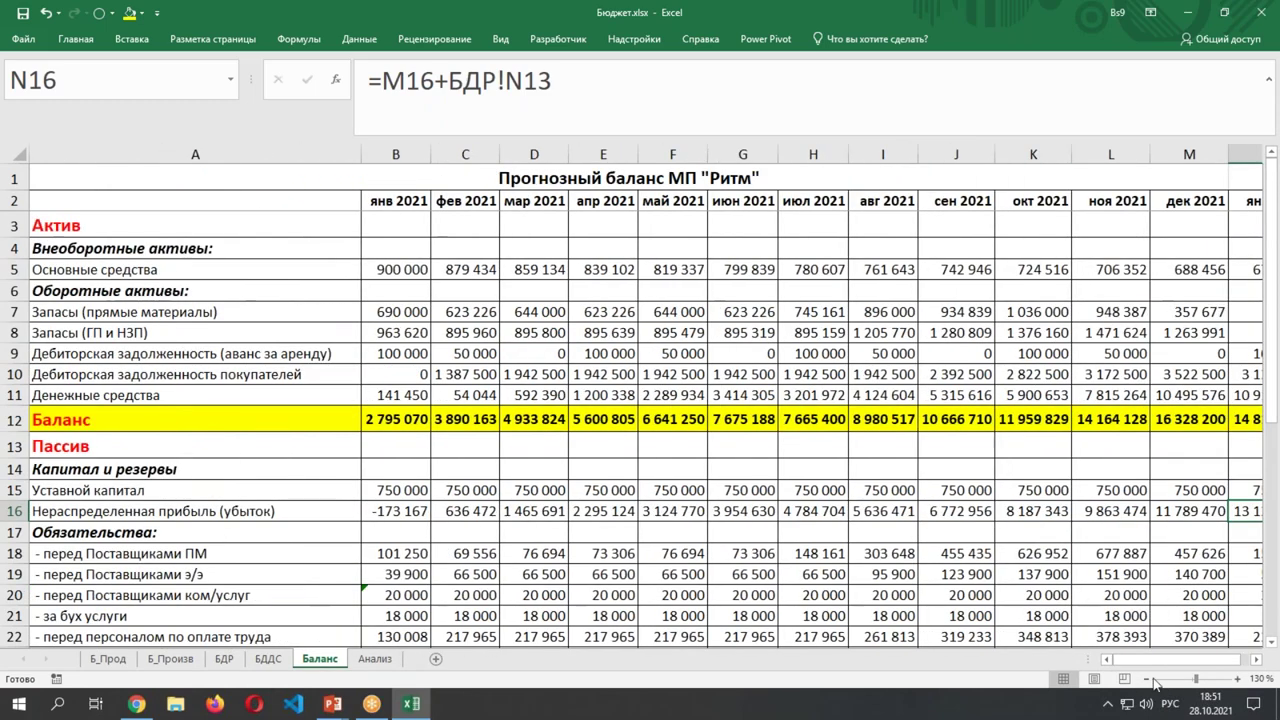
pyautogui.click(1147, 679)
pyautogui.click(1147, 679)
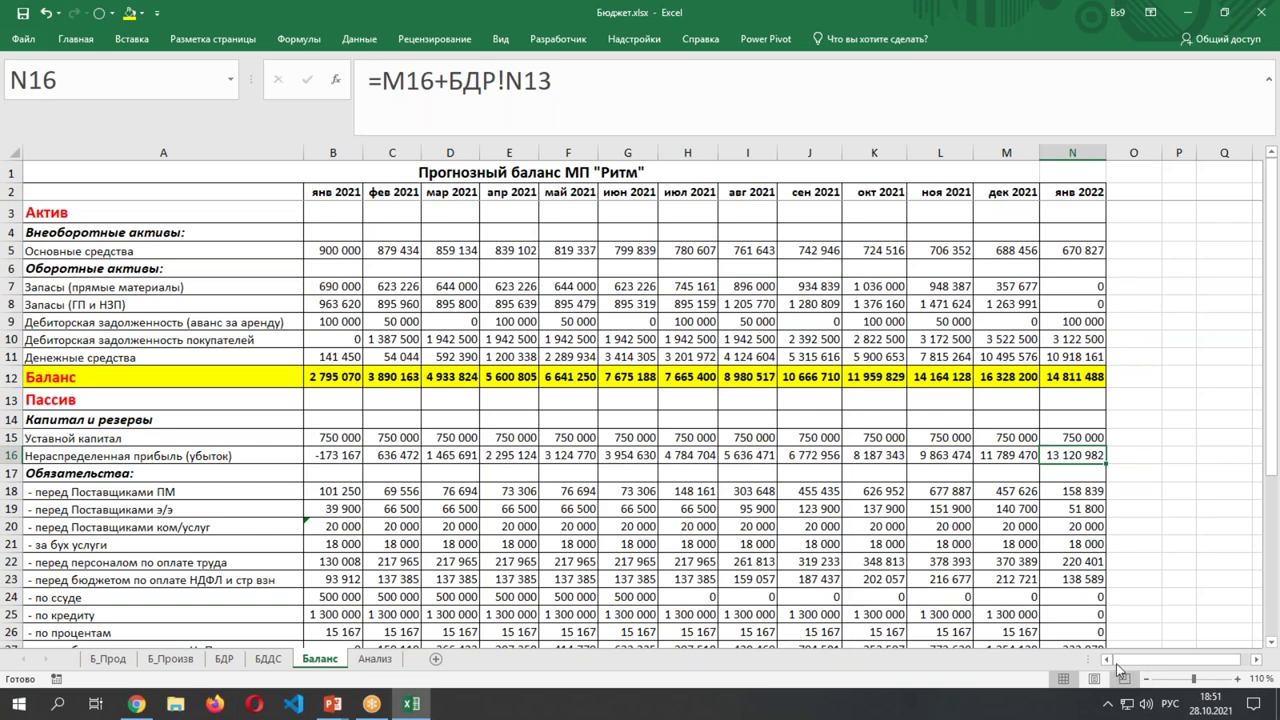
pyautogui.click(546, 440)
pyautogui.click(508, 503)
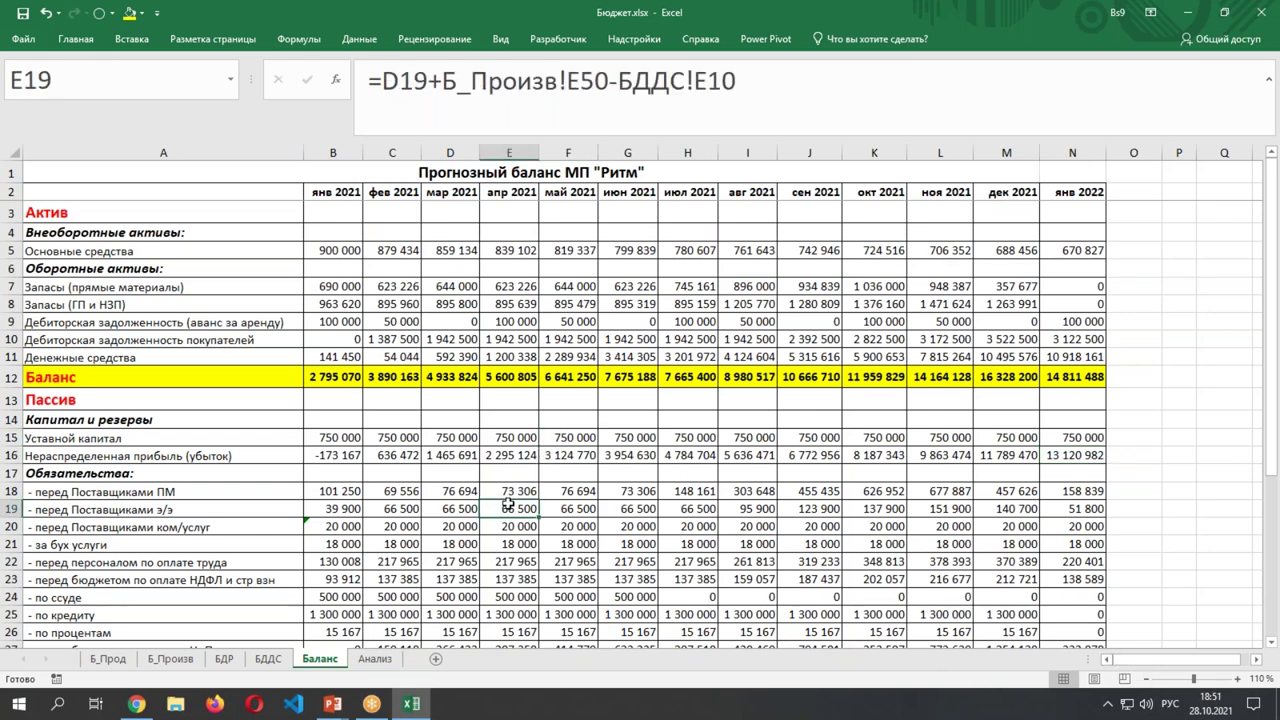
pyautogui.click(472, 559)
pyautogui.click(390, 561)
pyautogui.click(672, 559)
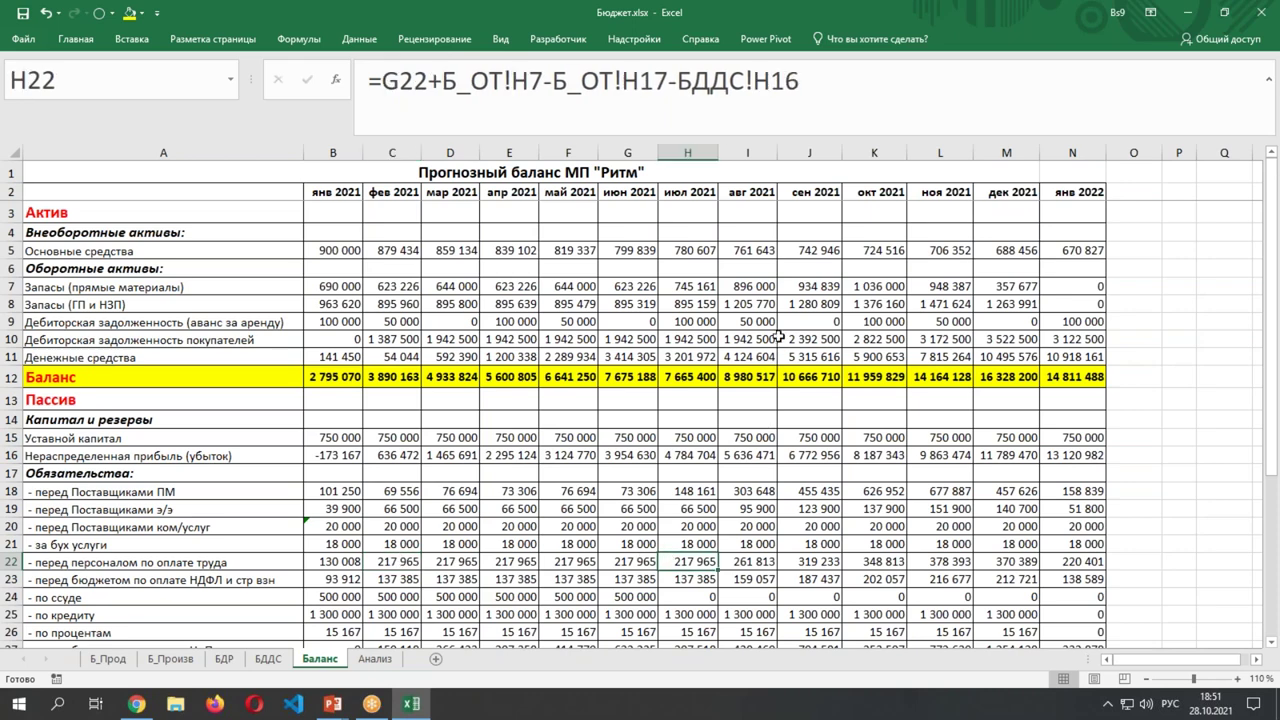
pyautogui.click(777, 313)
pyautogui.click(434, 284)
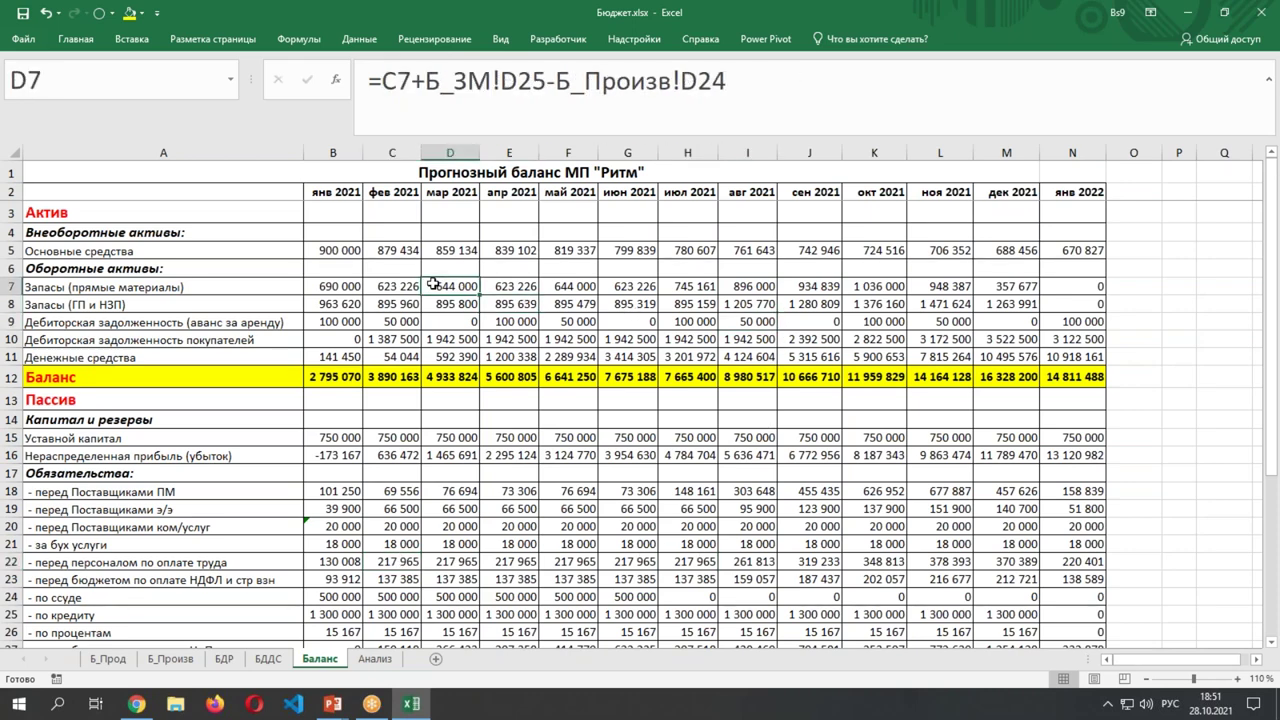
# Review the product efficiency table on the Анализ sheet at 120 % zoom and return to the БДР sheet.
pyautogui.click(372, 662)
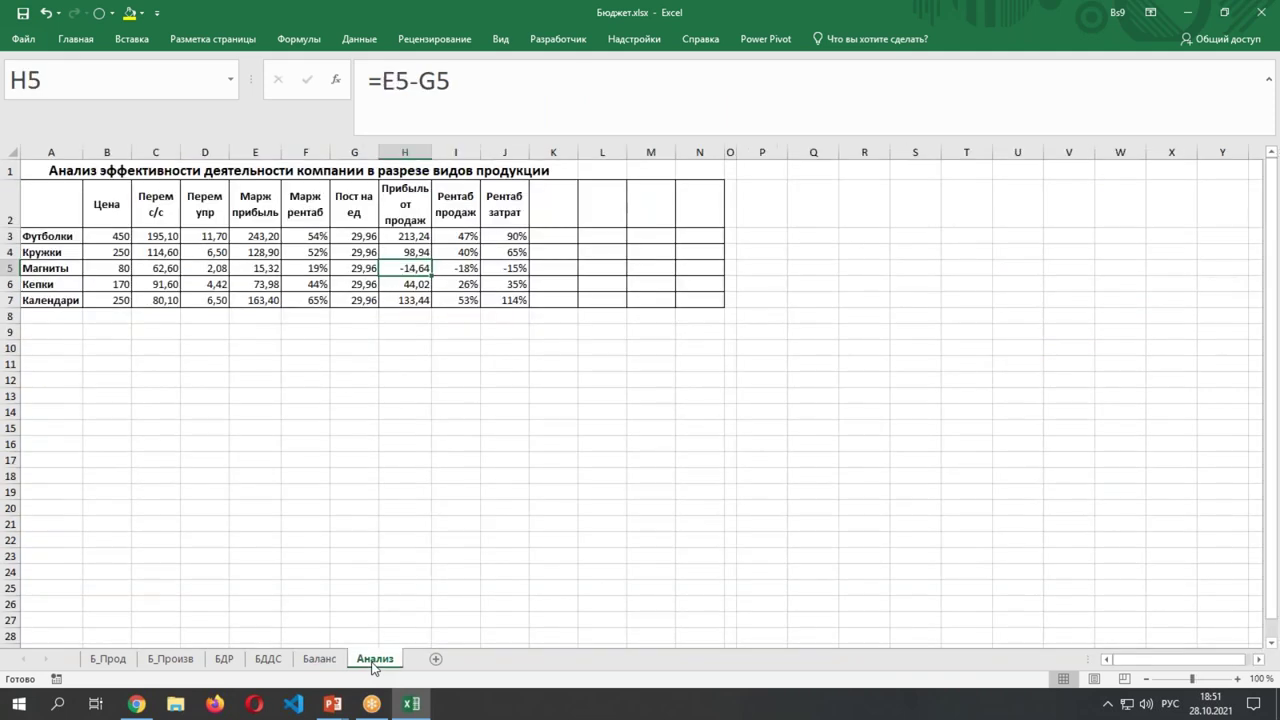
pyautogui.click(1238, 679)
pyautogui.click(1238, 679)
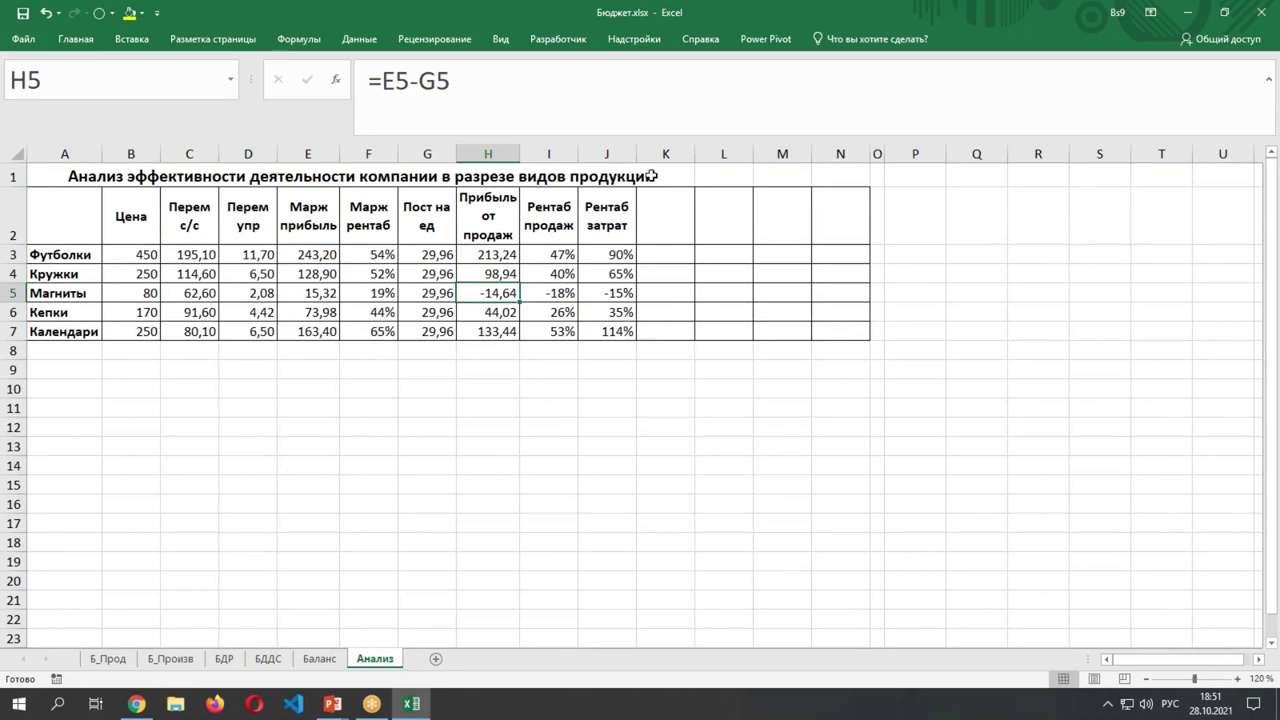
pyautogui.click(225, 660)
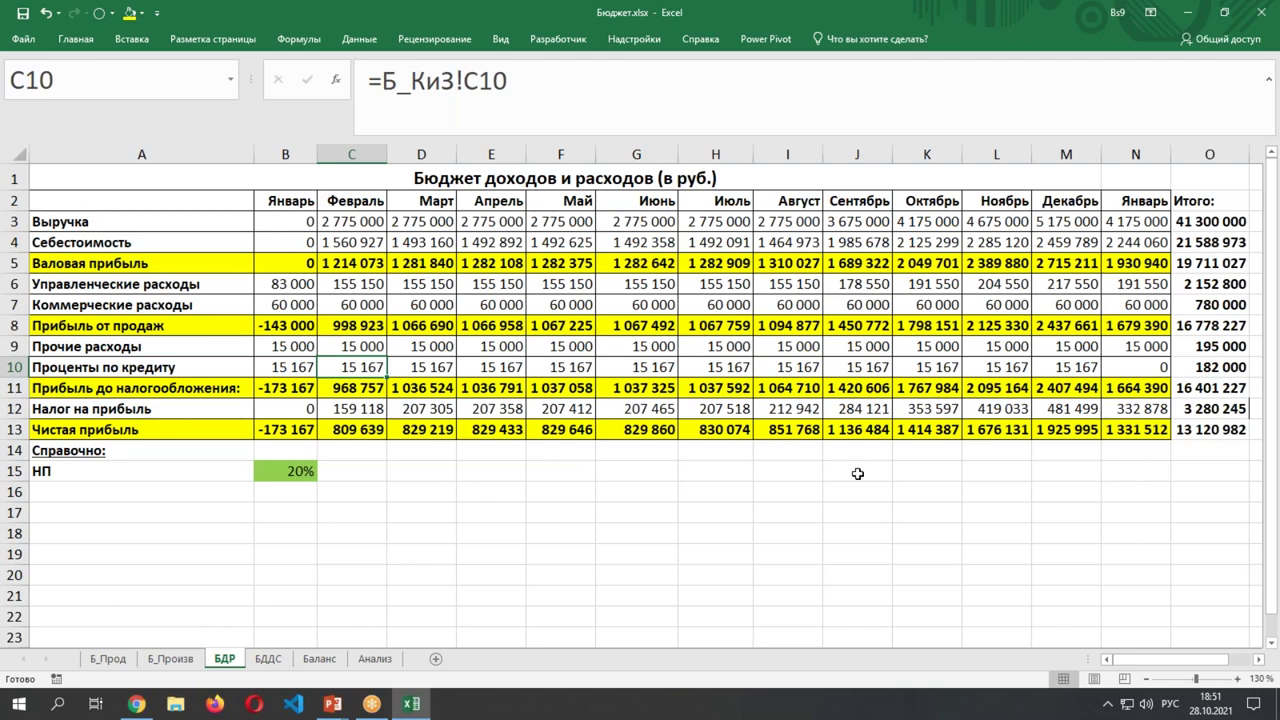
# Calculate net profit divided by revenue for the totals column in cell O15 of the БДР sheet with =O13/O3.
pyautogui.click(1196, 472)
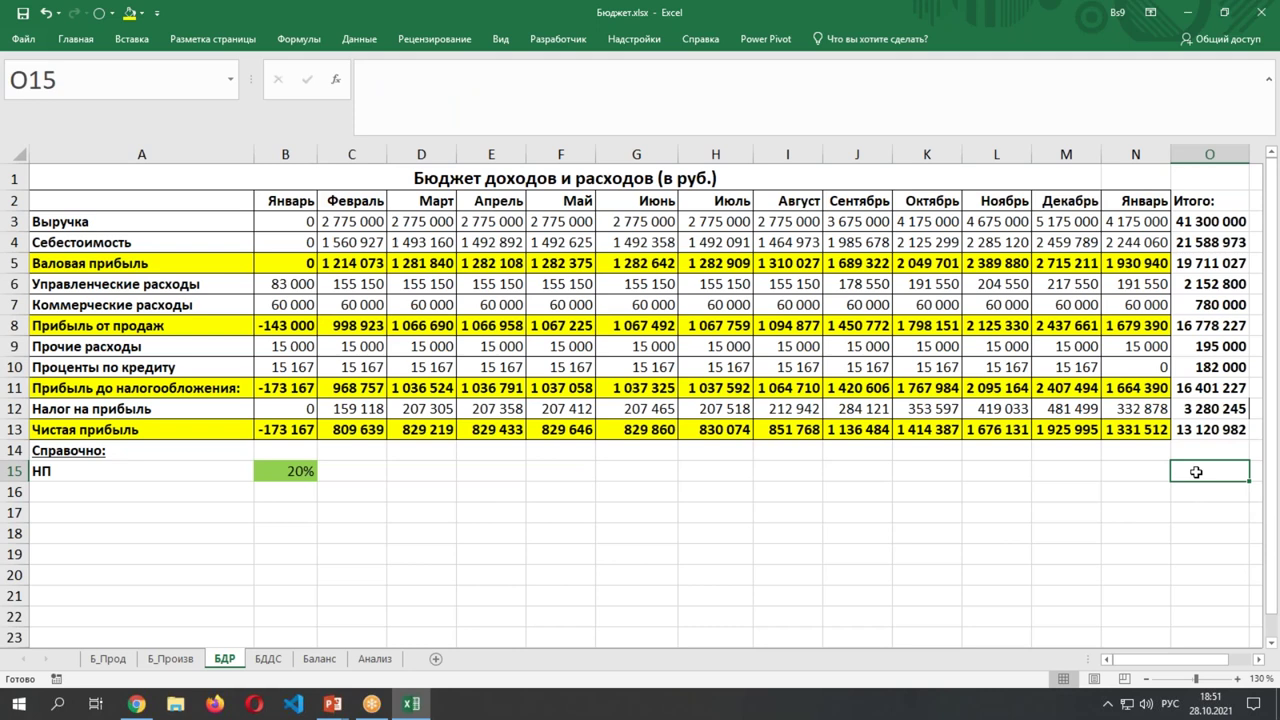
pyautogui.write('=')
pyautogui.click(1186, 428)
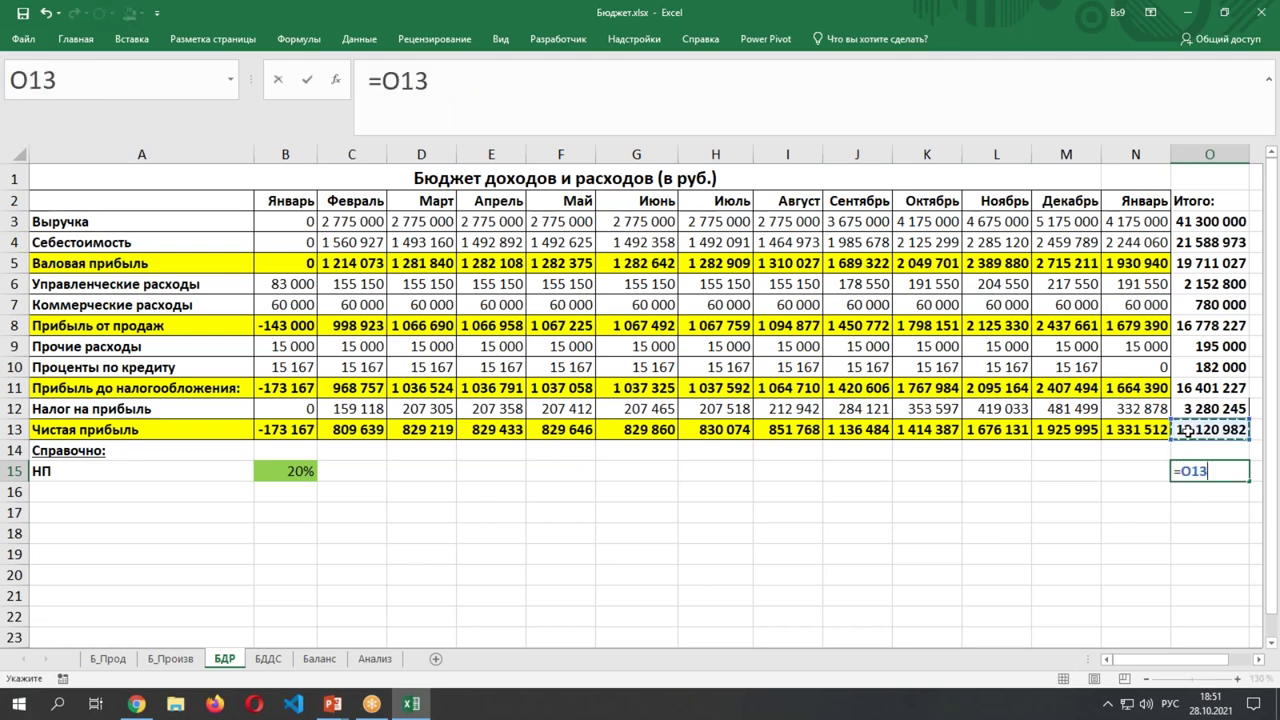
pyautogui.write('/')
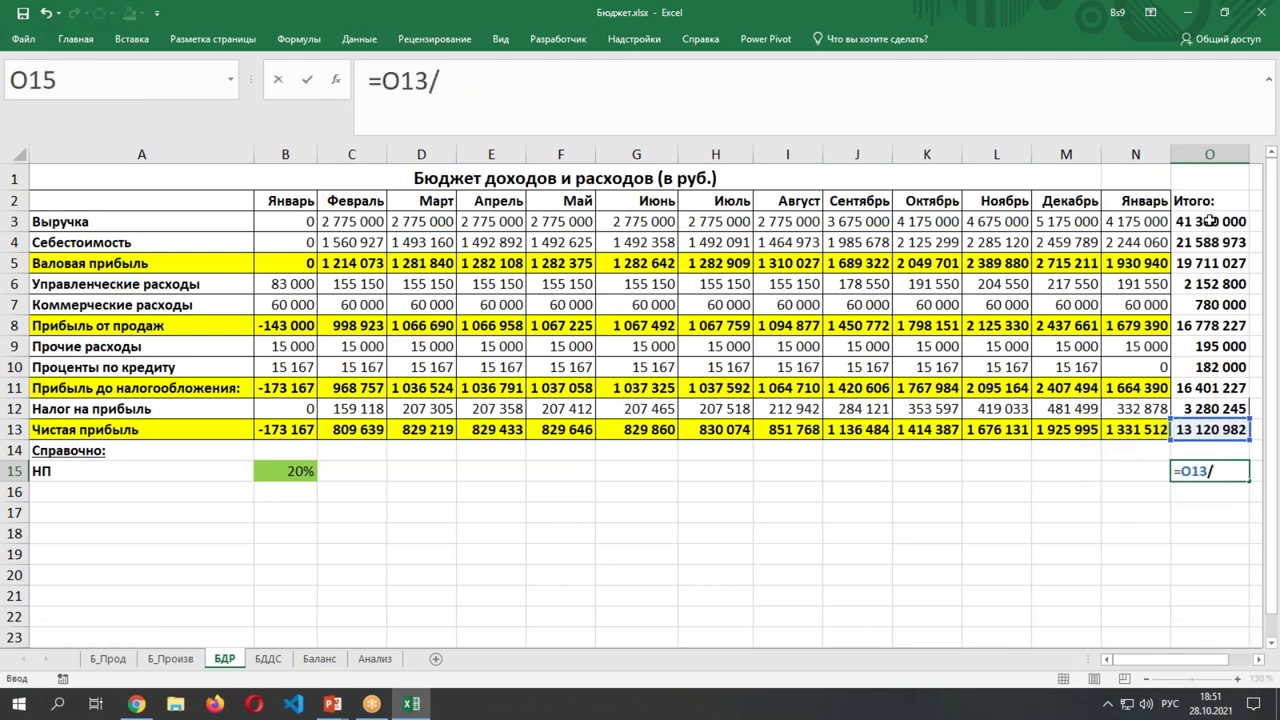
pyautogui.click(1208, 220)
pyautogui.press('Return')
# Format the ratio in cell O15 of the БДР sheet as a percentage.
pyautogui.click(1196, 471)
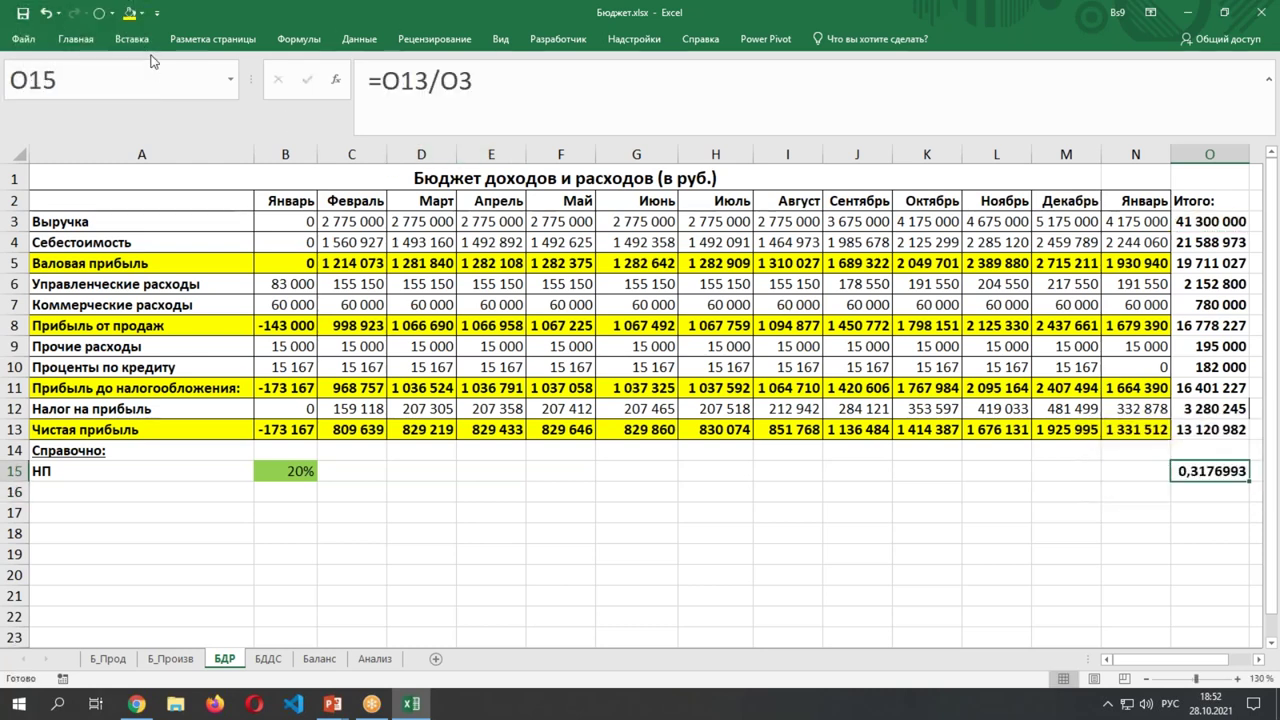
pyautogui.click(75, 39)
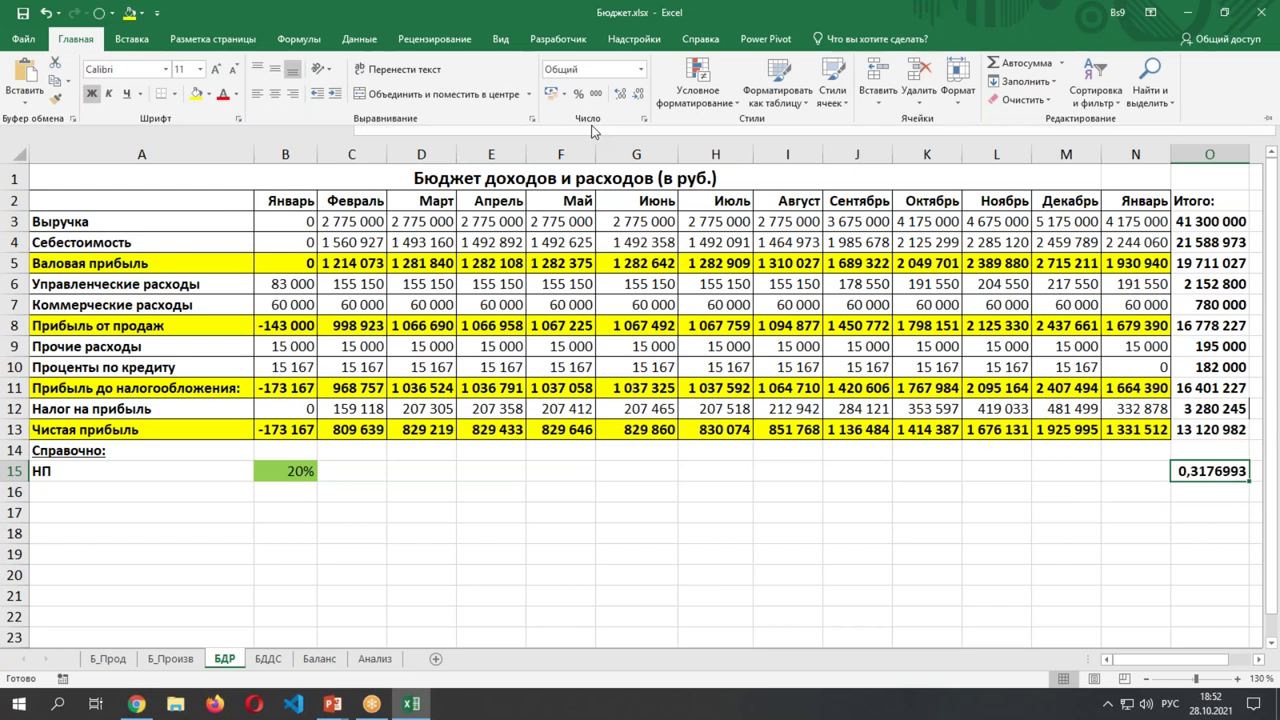
pyautogui.click(579, 95)
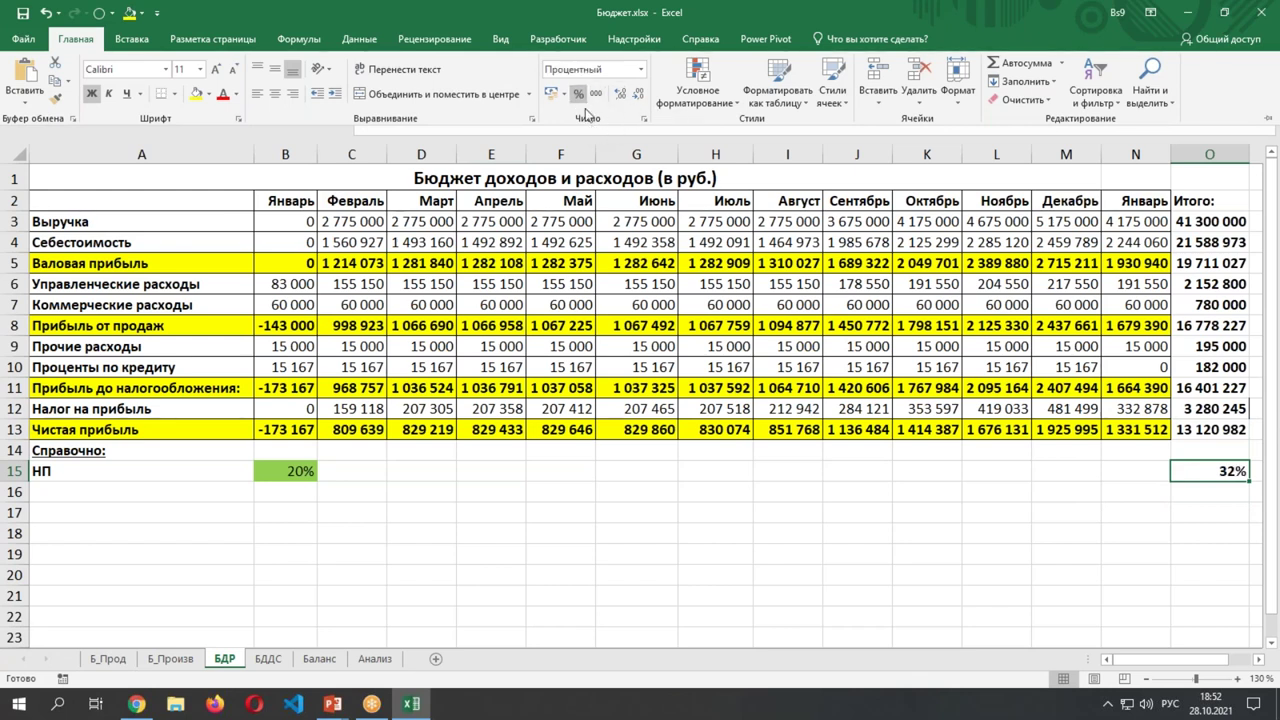
pyautogui.click(1060, 572)
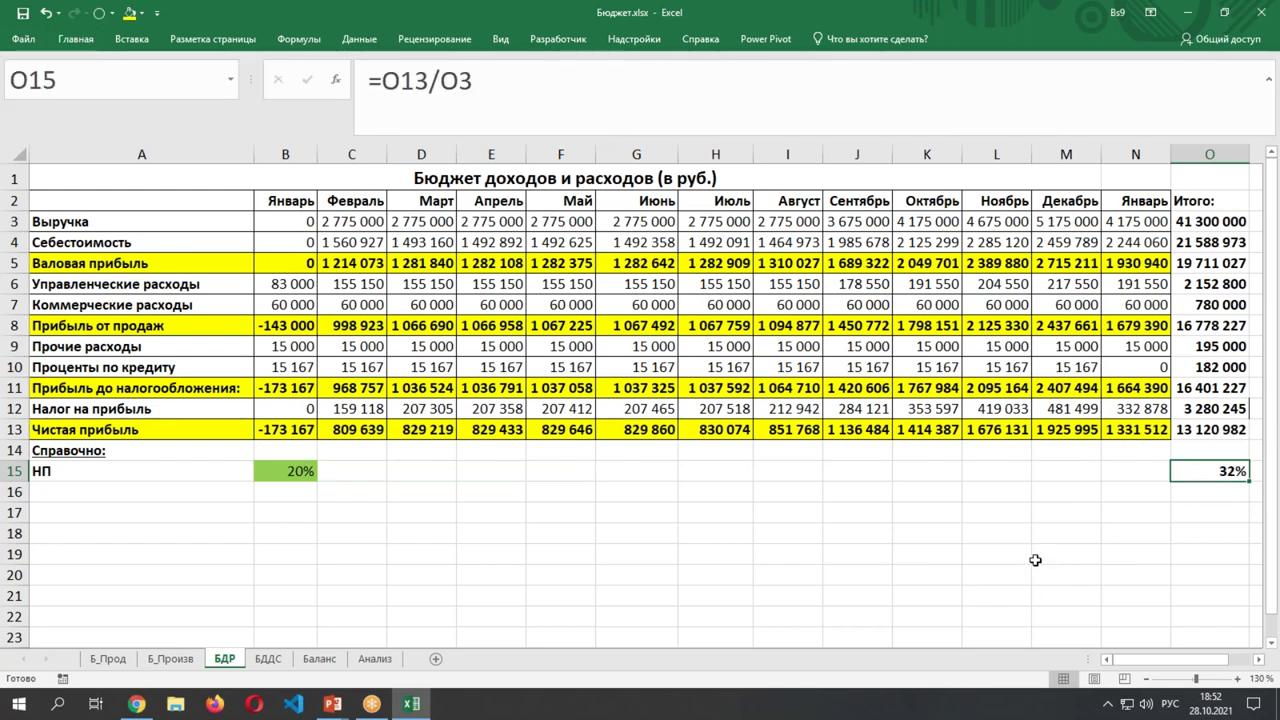
# Examine the total for Общая рентабельность in cell O30 of the Баланс sheet against the profit totals on the БДР sheet.
pyautogui.click(320, 660)
pyautogui.scroll(-5, 279, 512)
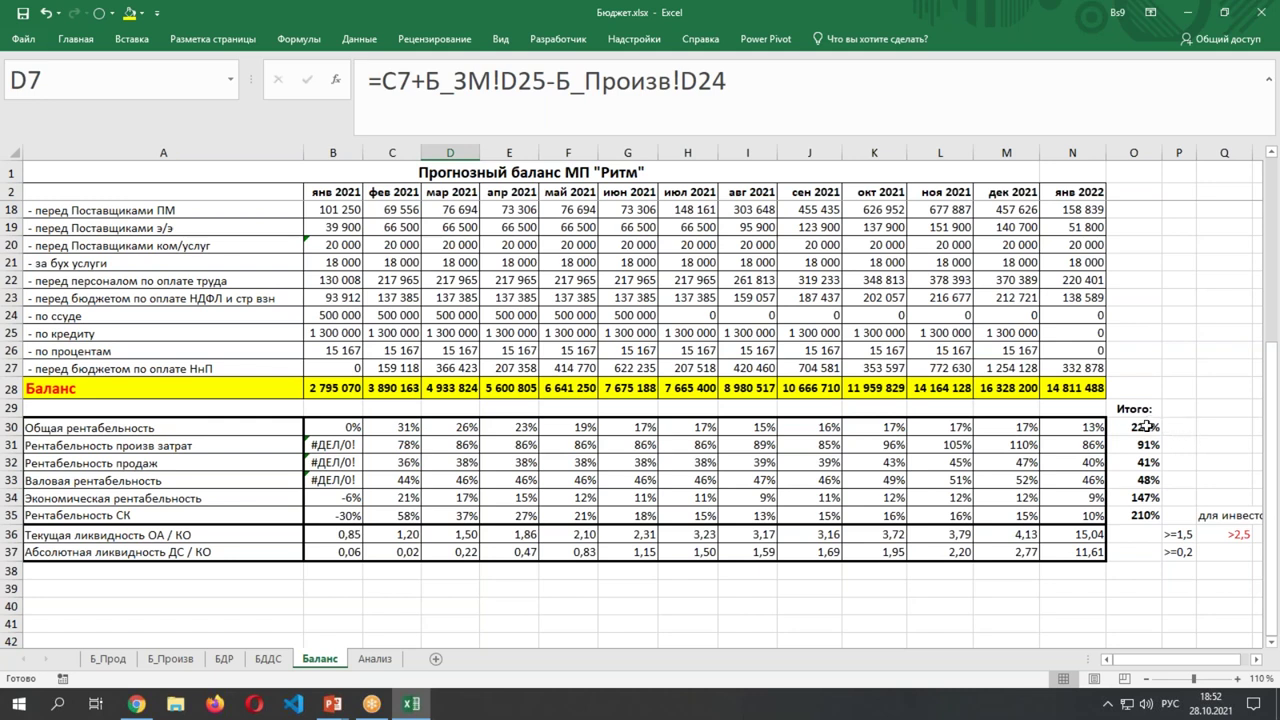
pyautogui.click(1145, 427)
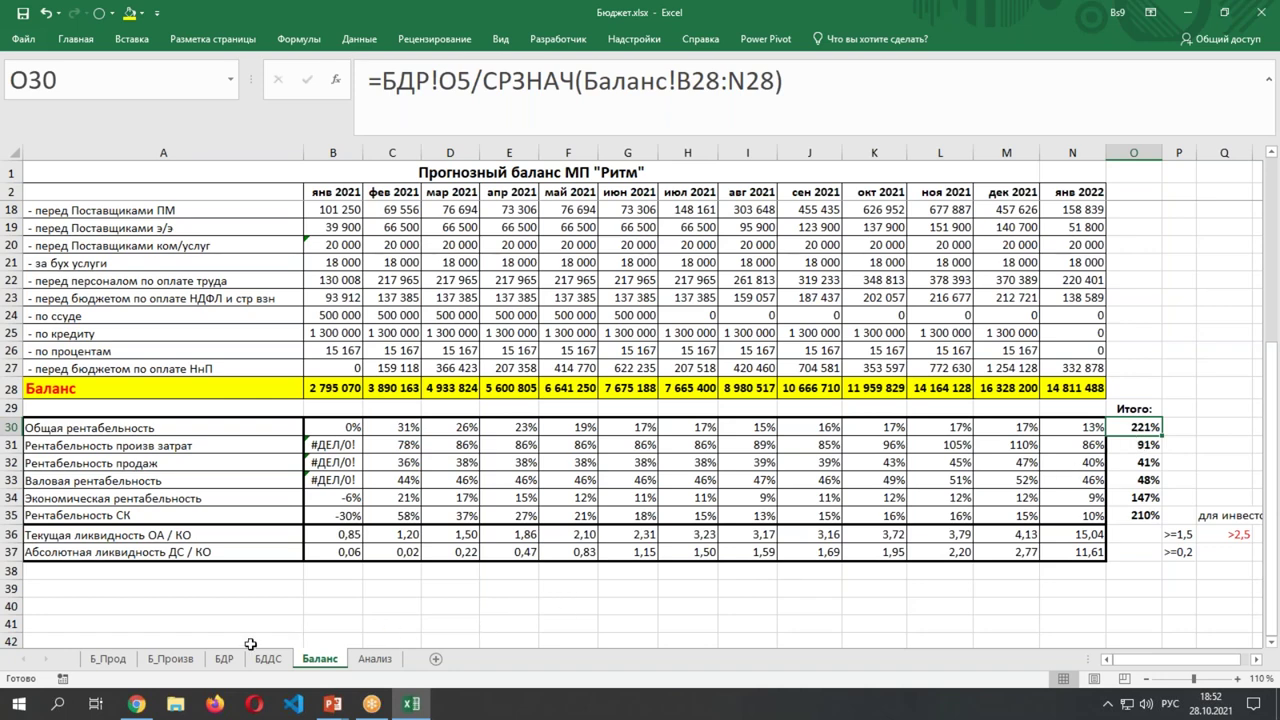
pyautogui.click(224, 659)
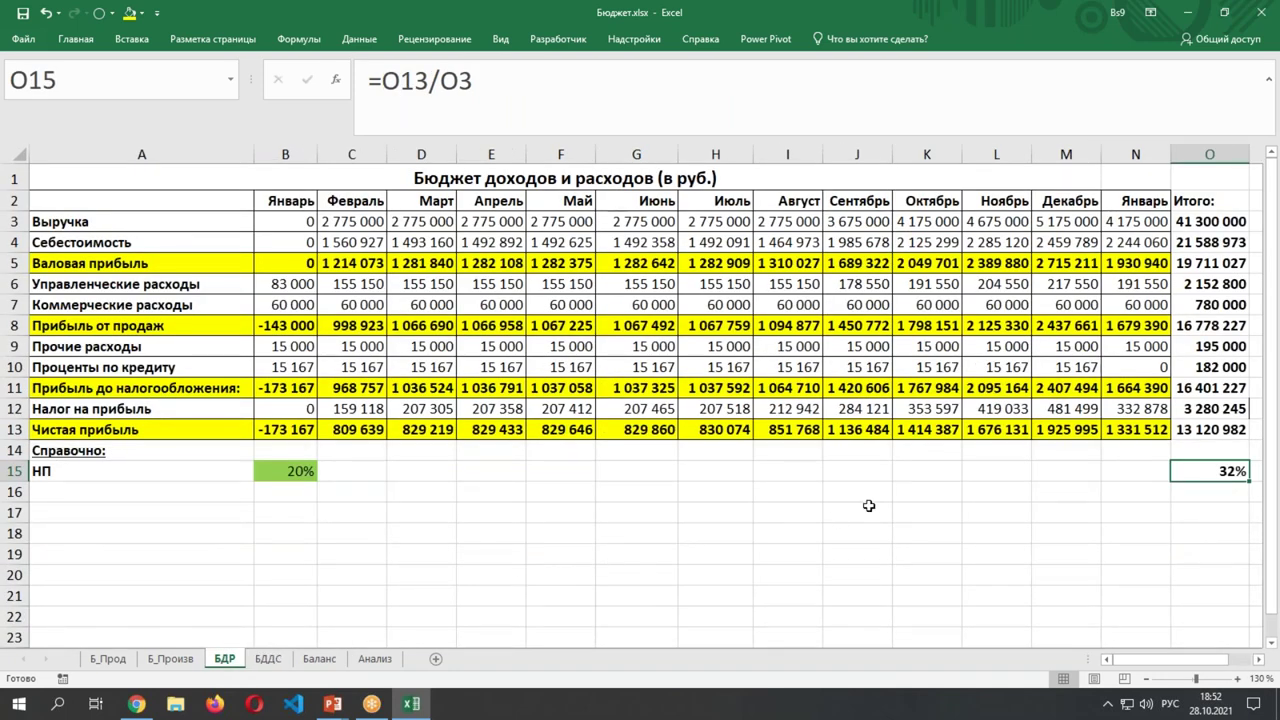
pyautogui.click(330, 661)
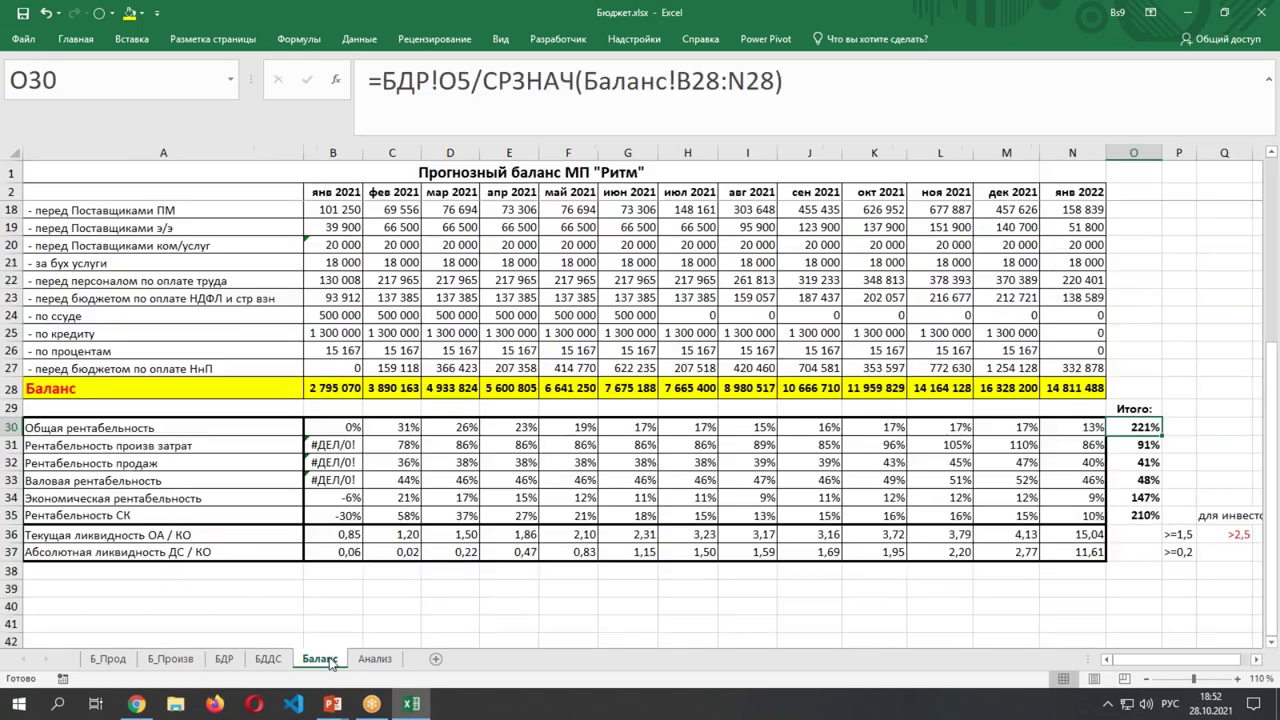
# Review the Денежные средства row B11:N11 on the Баланс sheet, checking formulas in B11 and N11, and return to the БДР sheet.
pyautogui.scroll(5, 1164, 316)
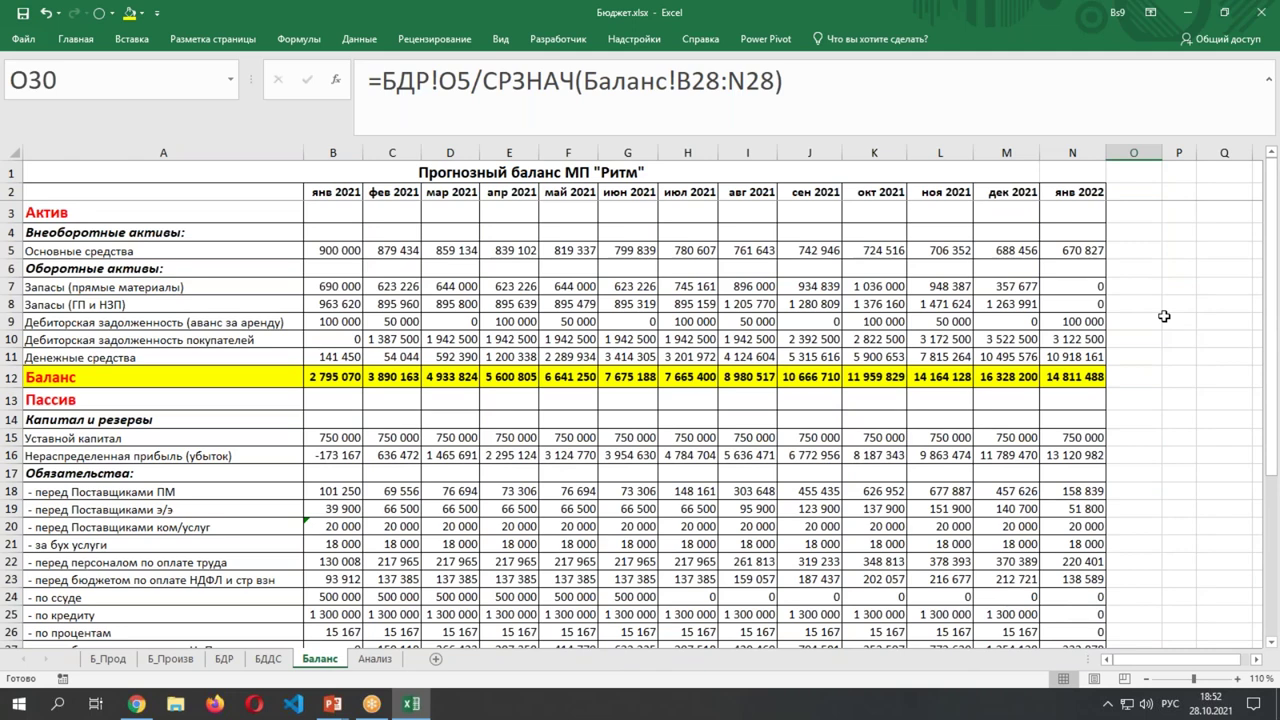
pyautogui.click(12, 357)
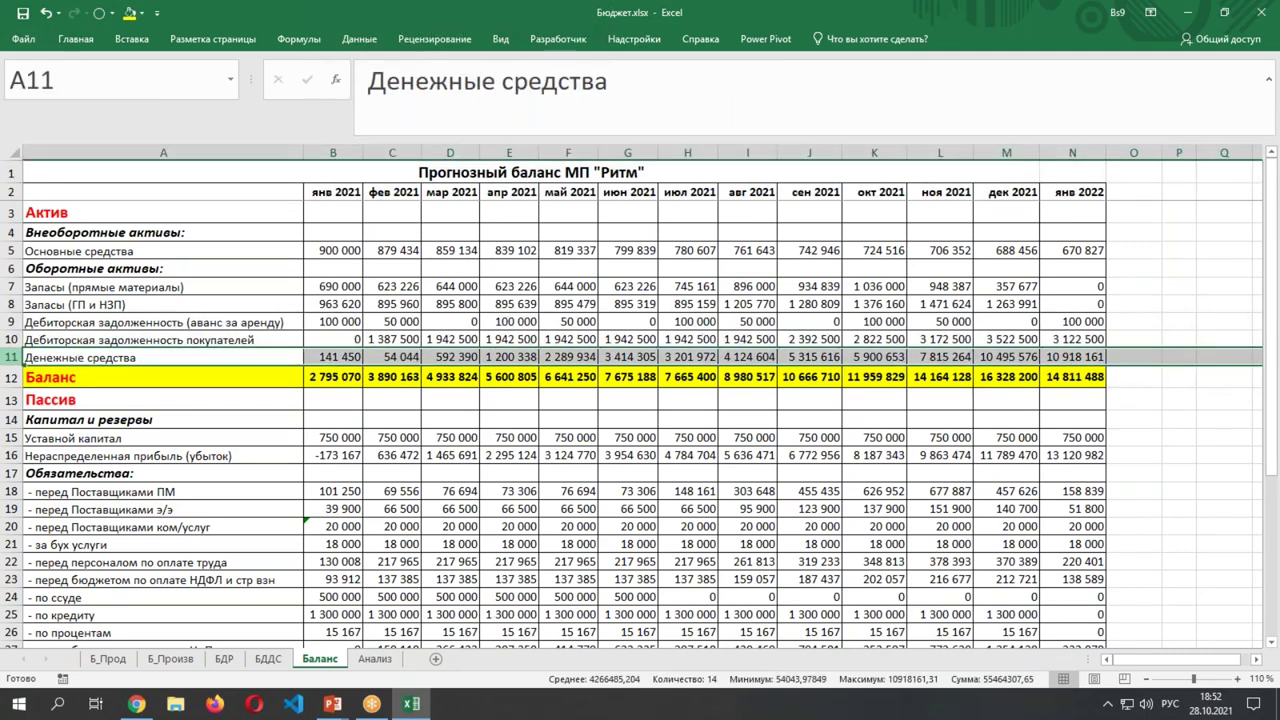
pyautogui.click(322, 358)
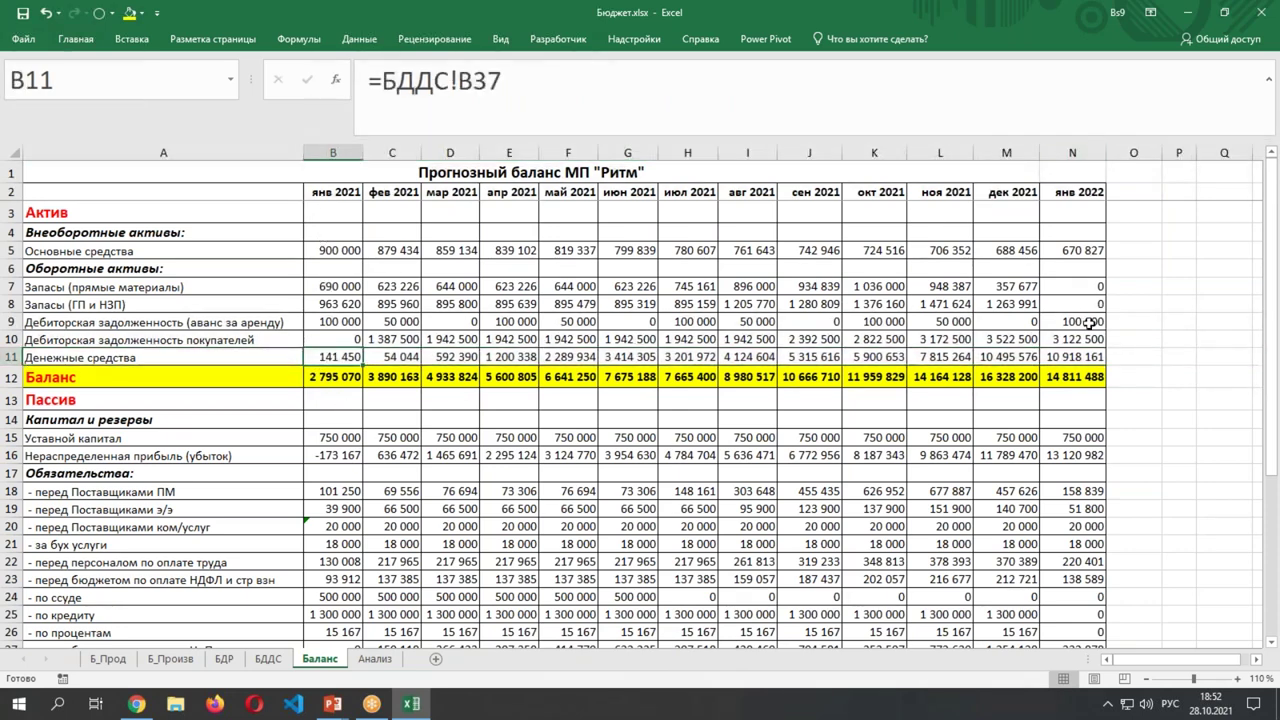
pyautogui.click(1060, 356)
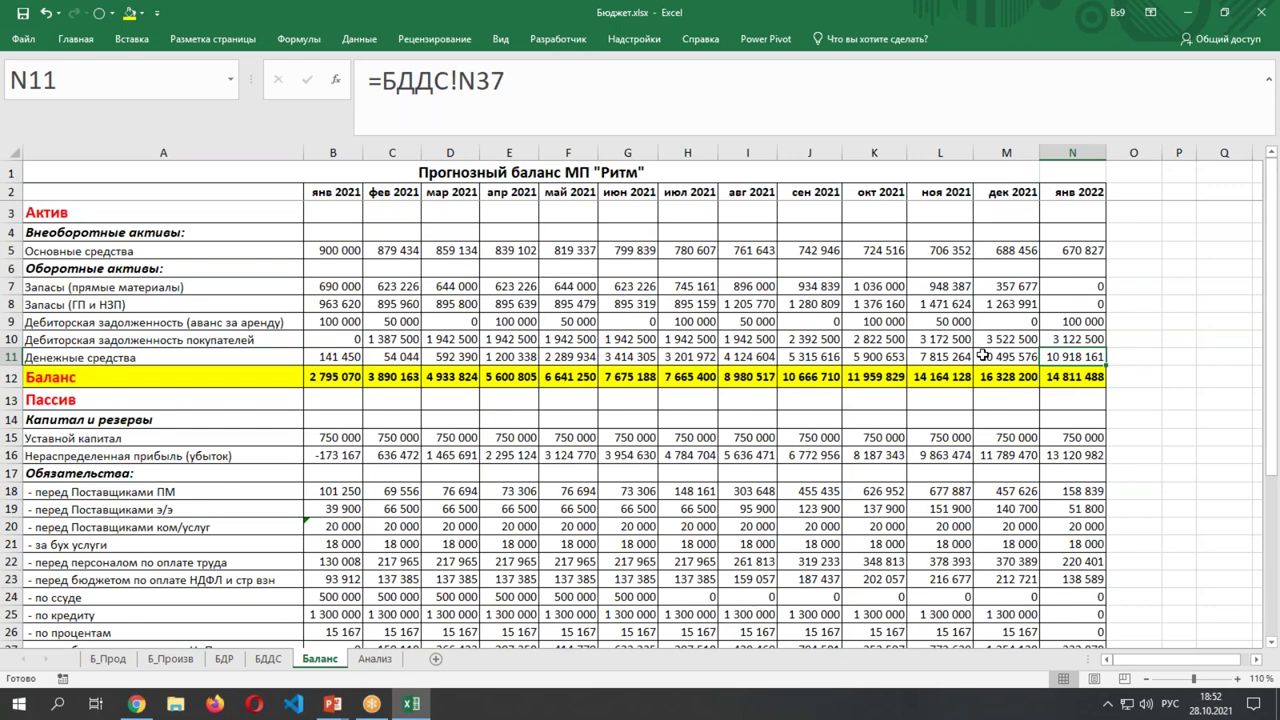
pyautogui.moveTo(331, 358); pyautogui.dragTo(1069, 357)
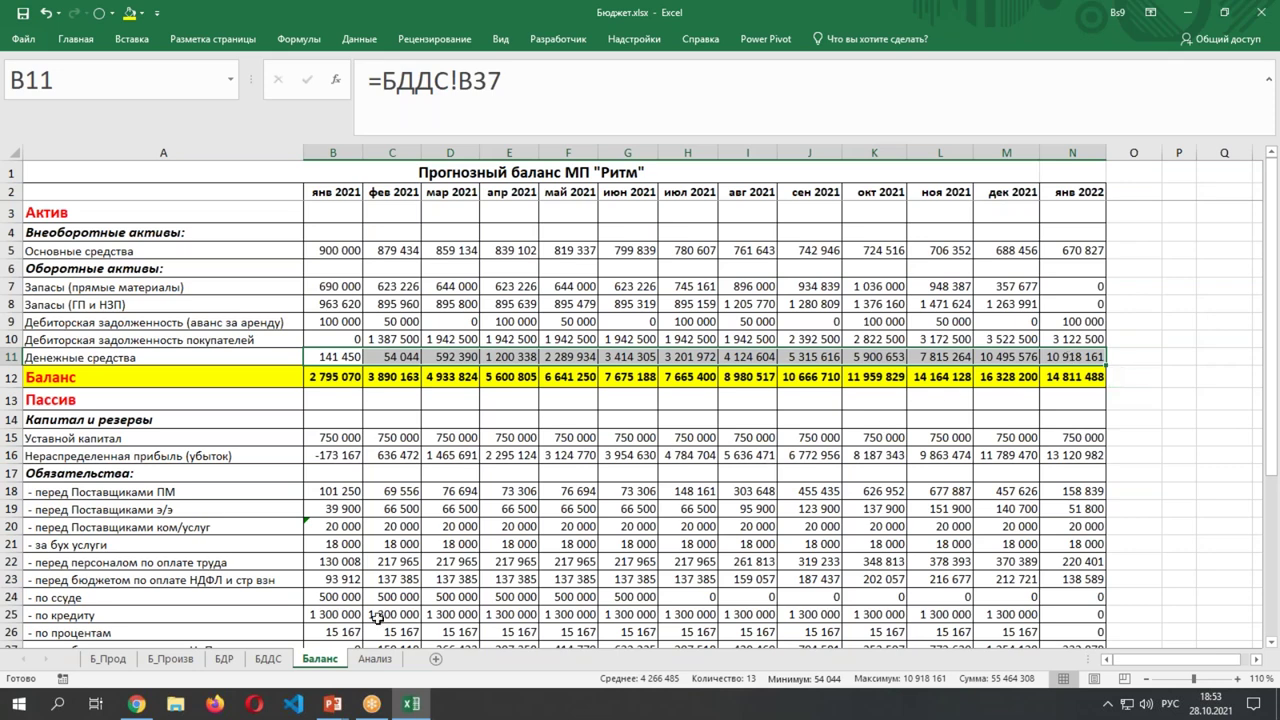
pyautogui.click(225, 659)
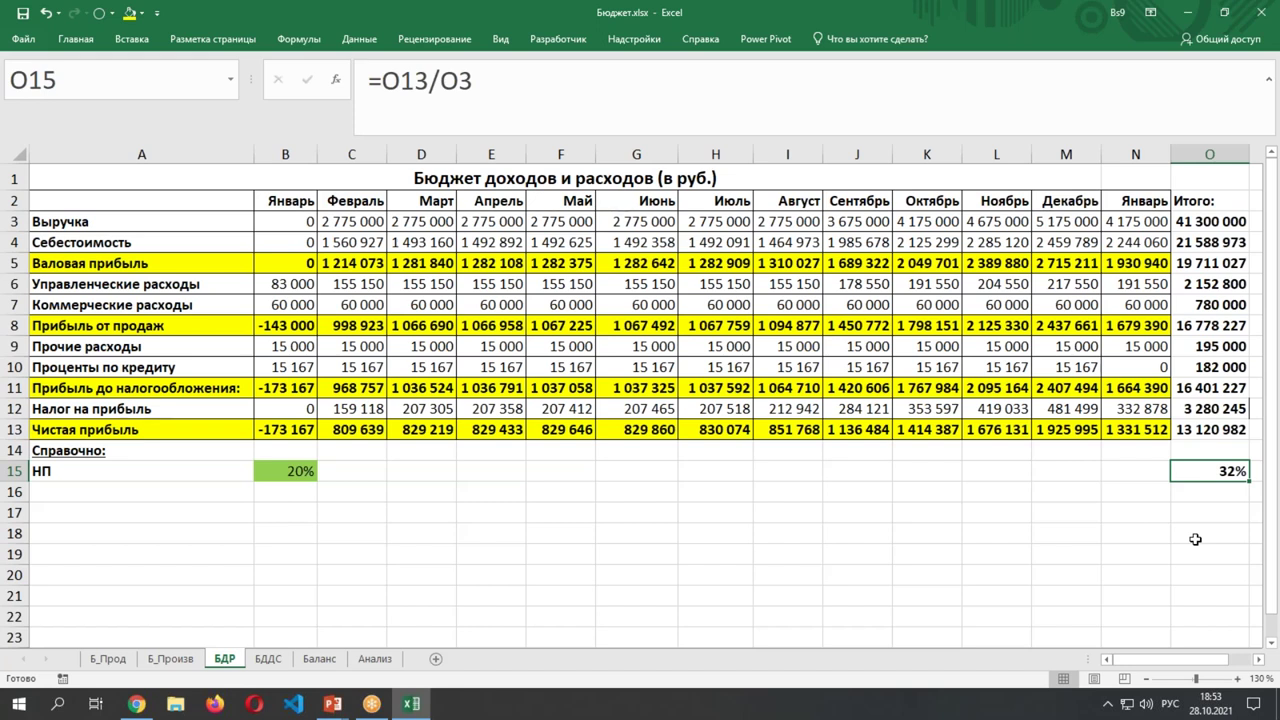
# Review the product list A3:A7 on the Анализ sheet at 150 % zoom.
pyautogui.click(377, 660)
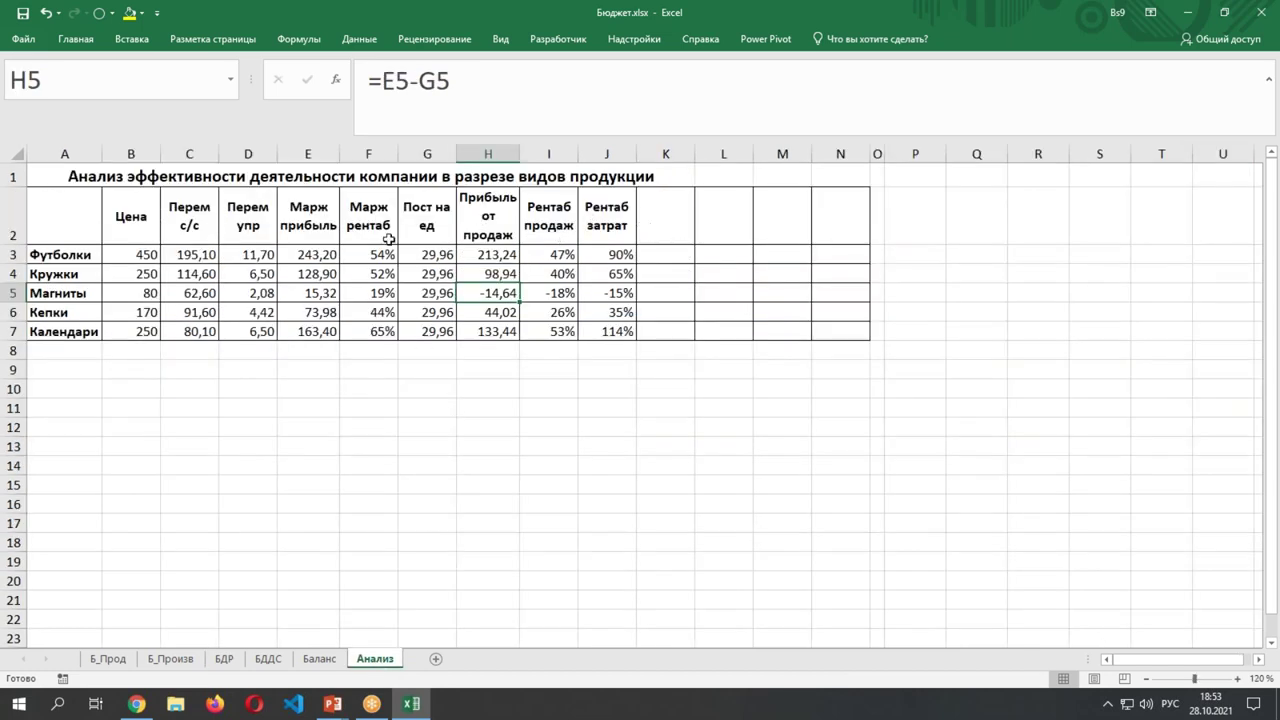
pyautogui.click(68, 260)
pyautogui.moveTo(62, 273); pyautogui.dragTo(60, 331)
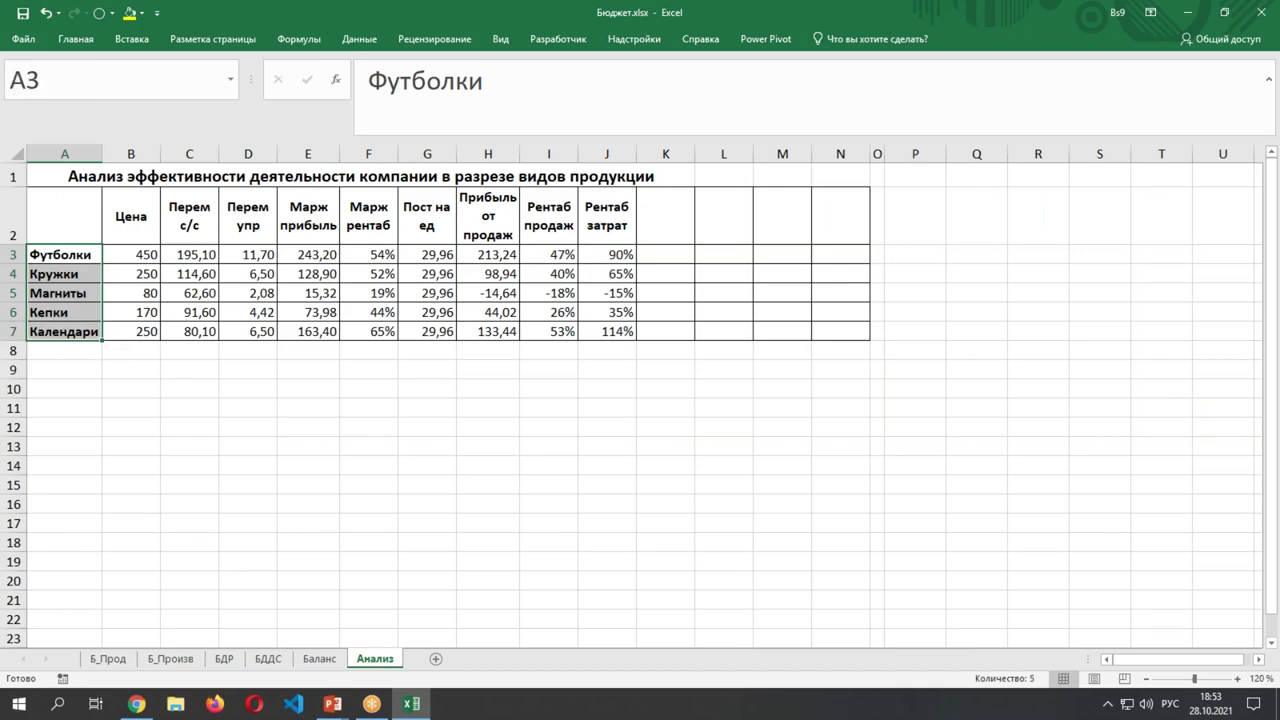
pyautogui.click(1239, 679)
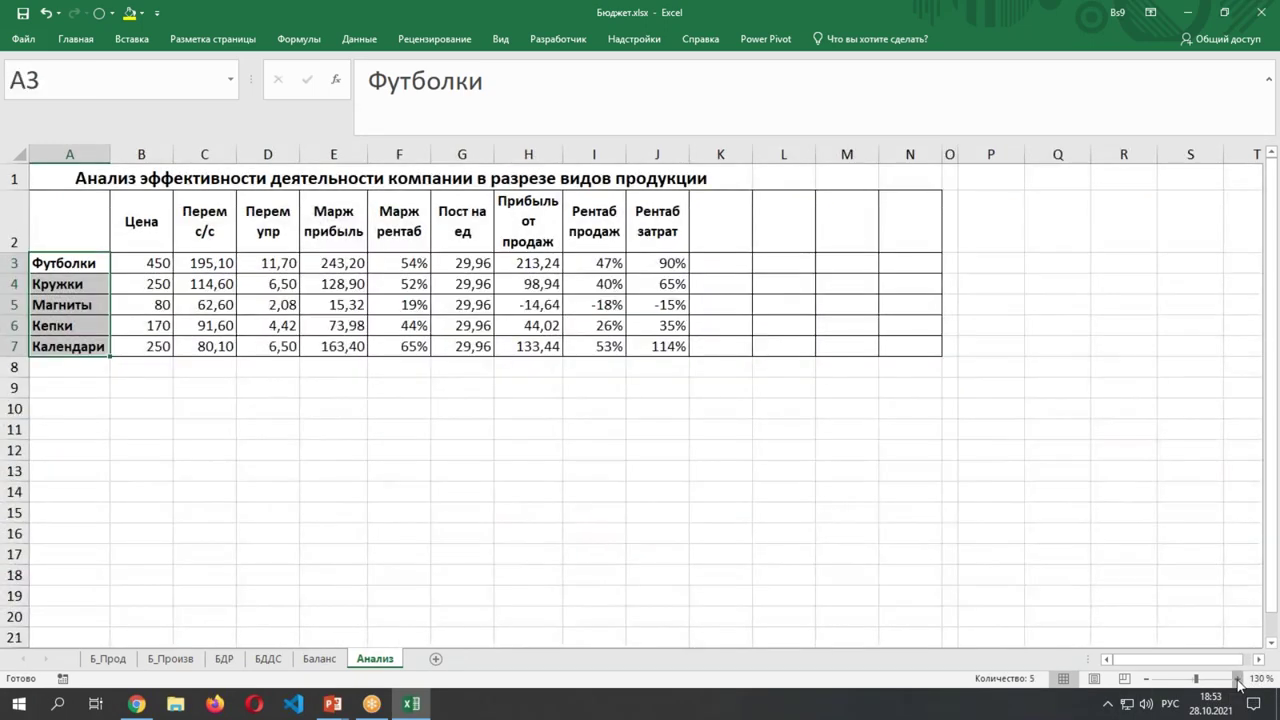
pyautogui.click(1239, 679)
pyautogui.click(1239, 679)
pyautogui.moveTo(15, 282); pyautogui.dragTo(18, 385)
pyautogui.click(623, 504)
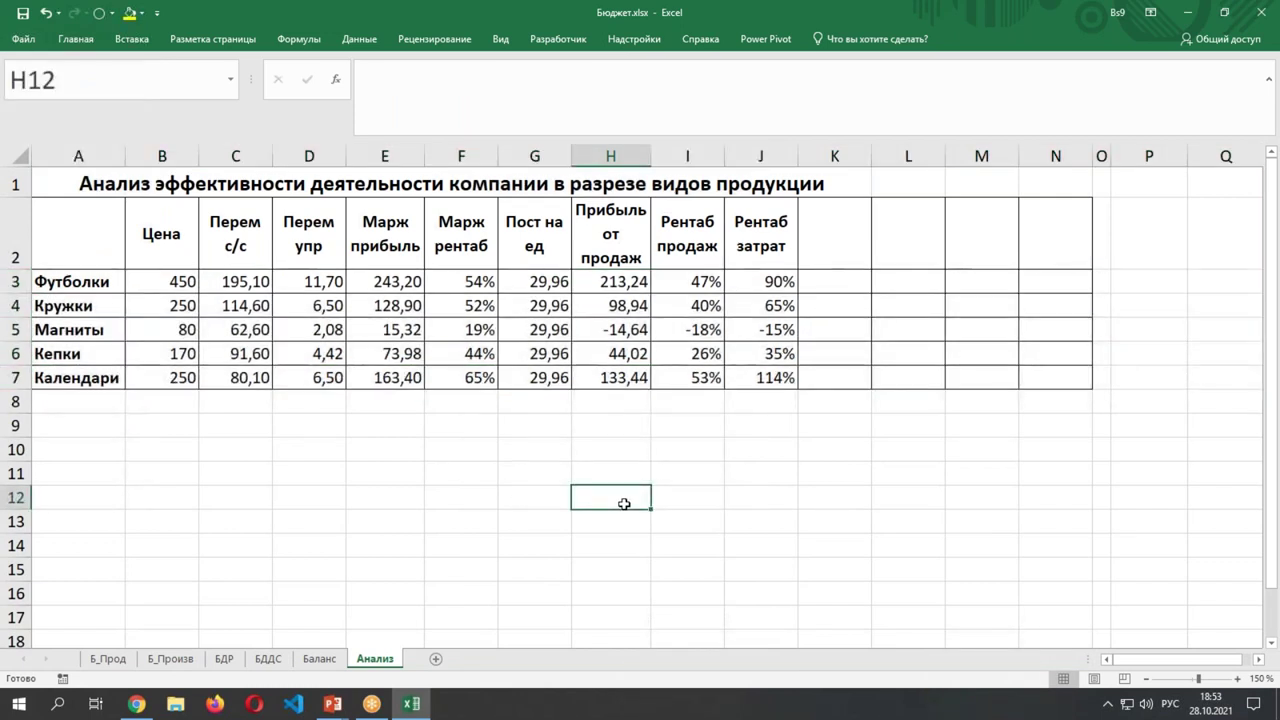
# Examine the Рентаб продаж, Рентаб затрат and Марж рентаб columns on the Анализ sheet, checking the Календари, Футболки and Магниты rows.
pyautogui.moveTo(697, 279); pyautogui.dragTo(747, 372)
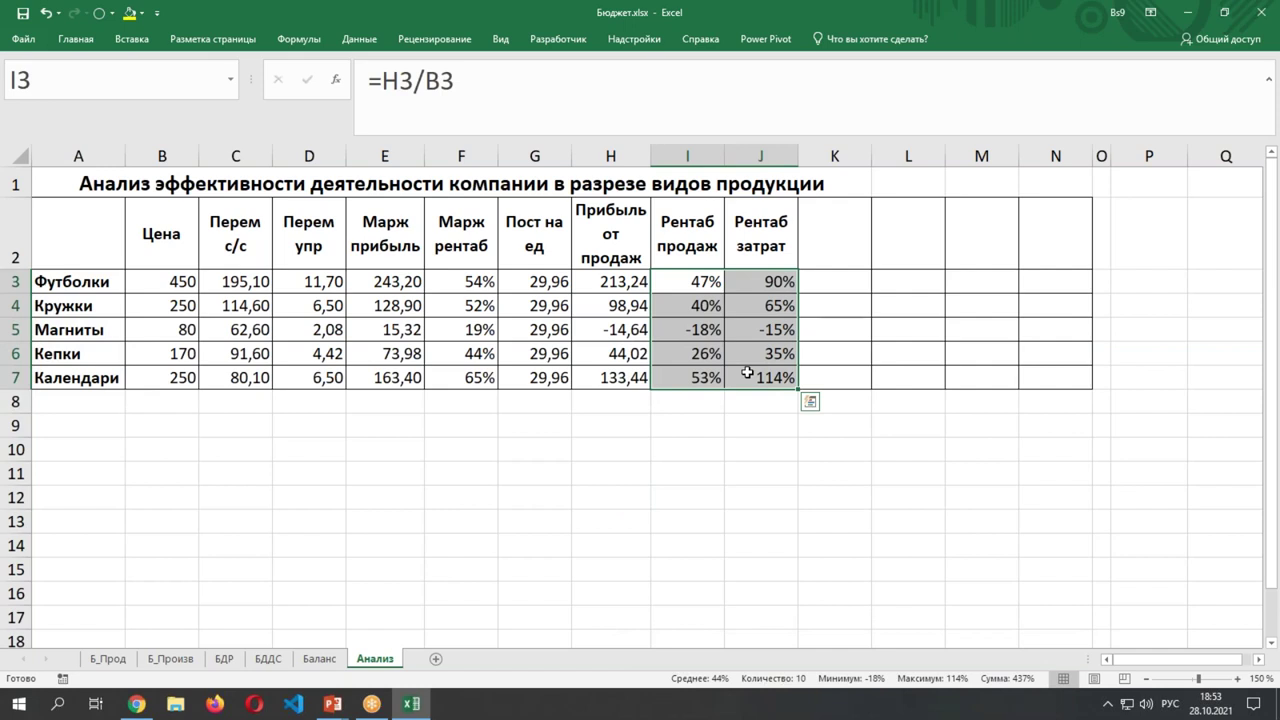
pyautogui.click(15, 378)
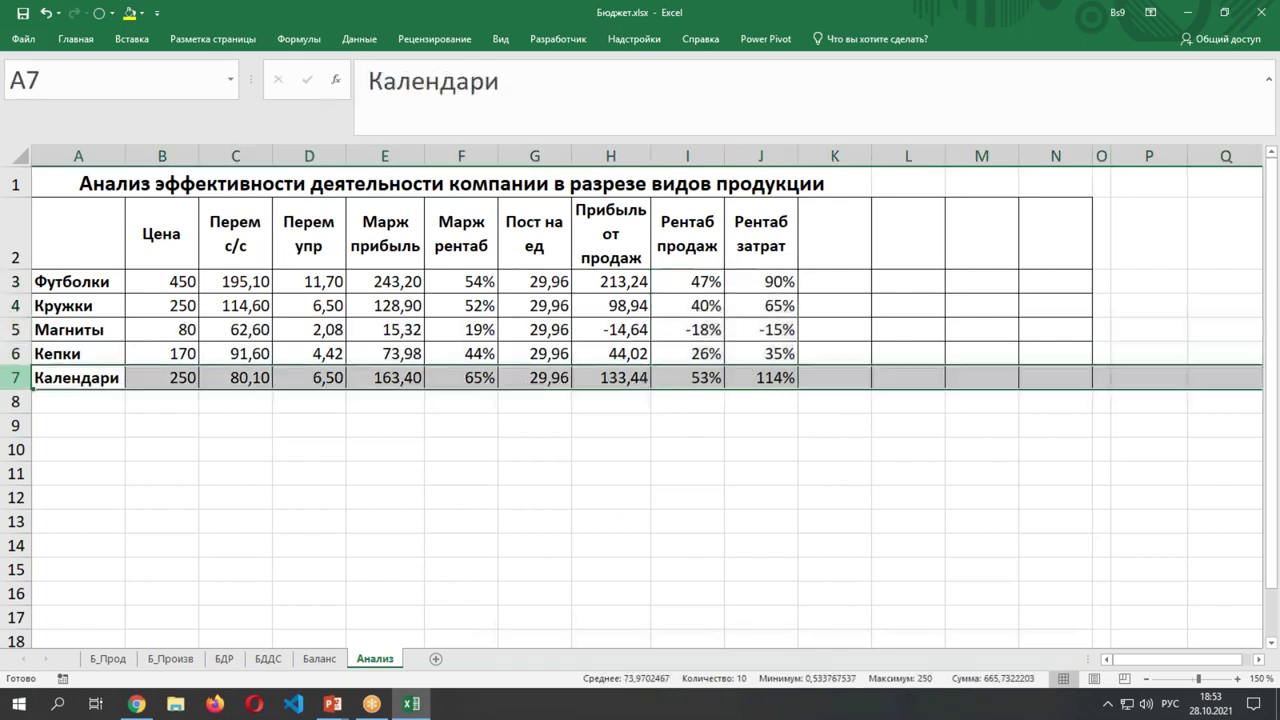
pyautogui.click(783, 377)
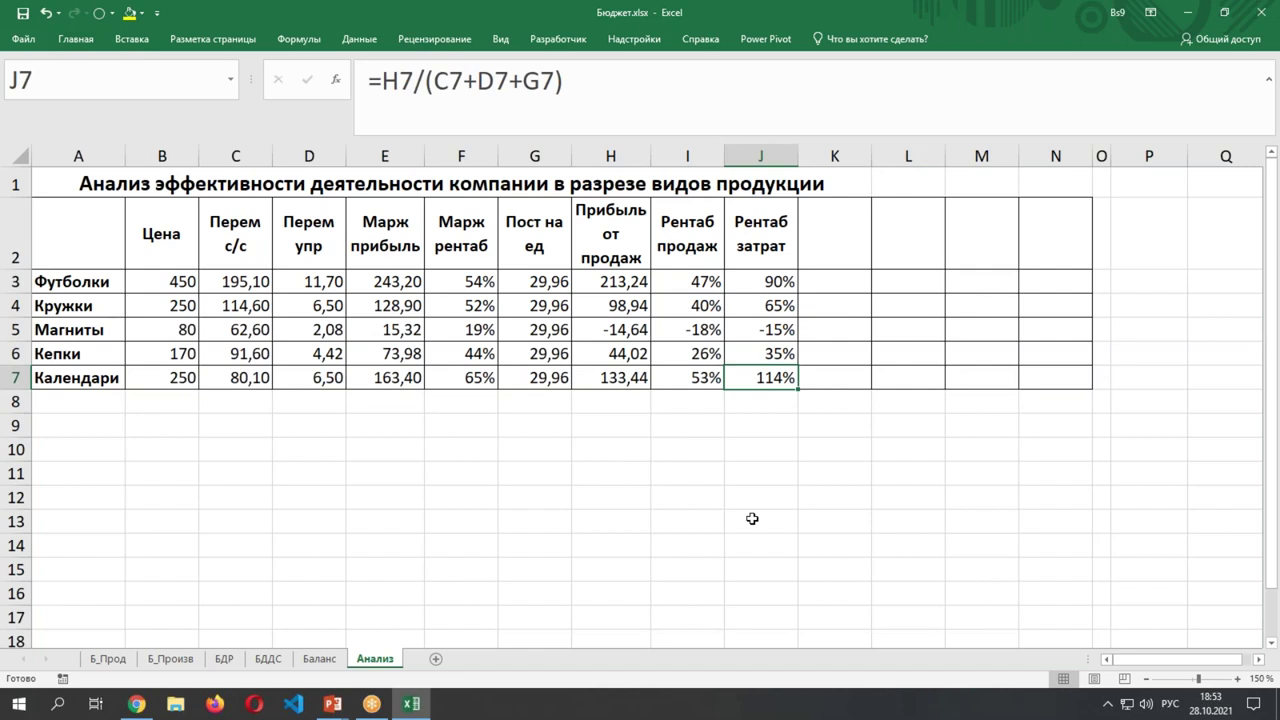
pyautogui.click(768, 283)
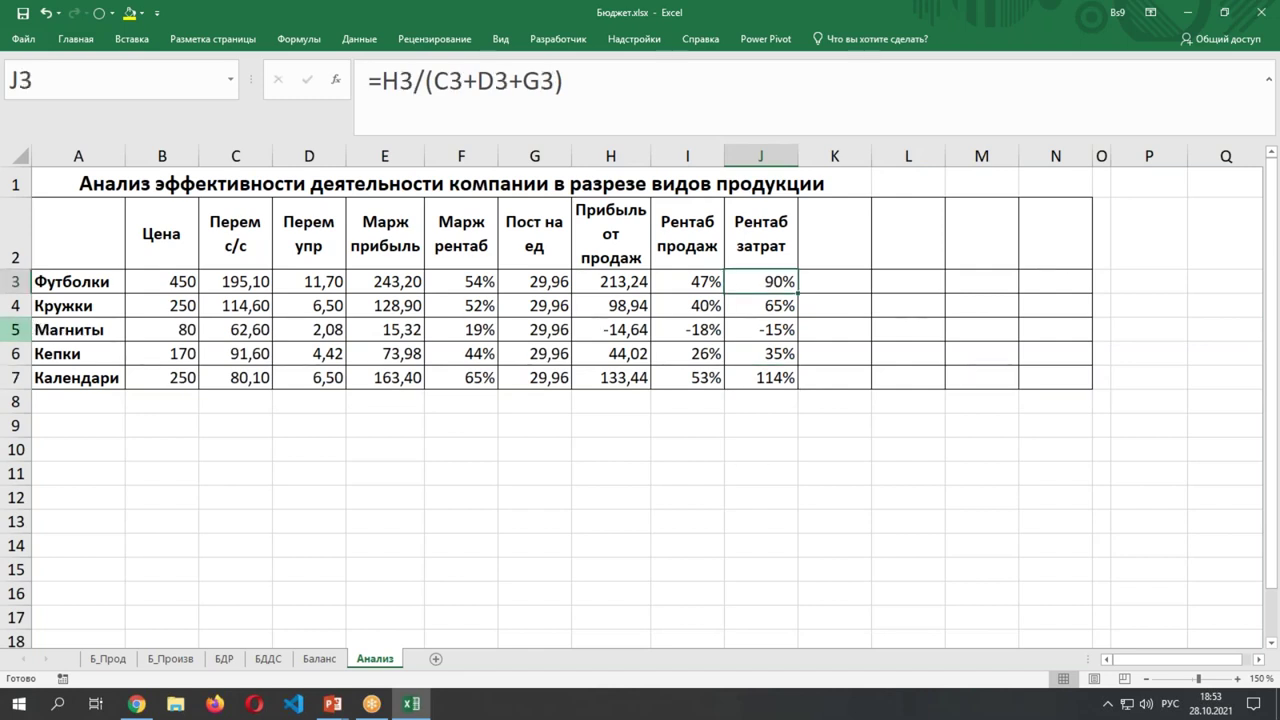
pyautogui.click(16, 329)
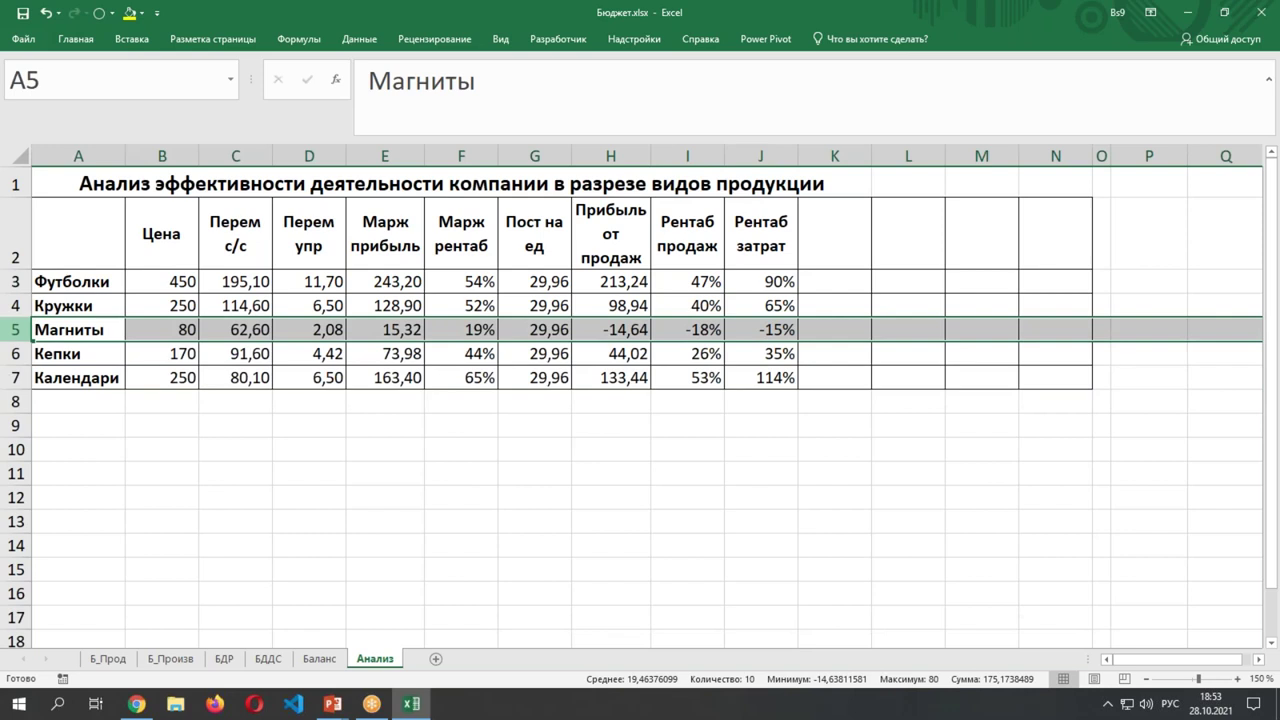
pyautogui.click(759, 326)
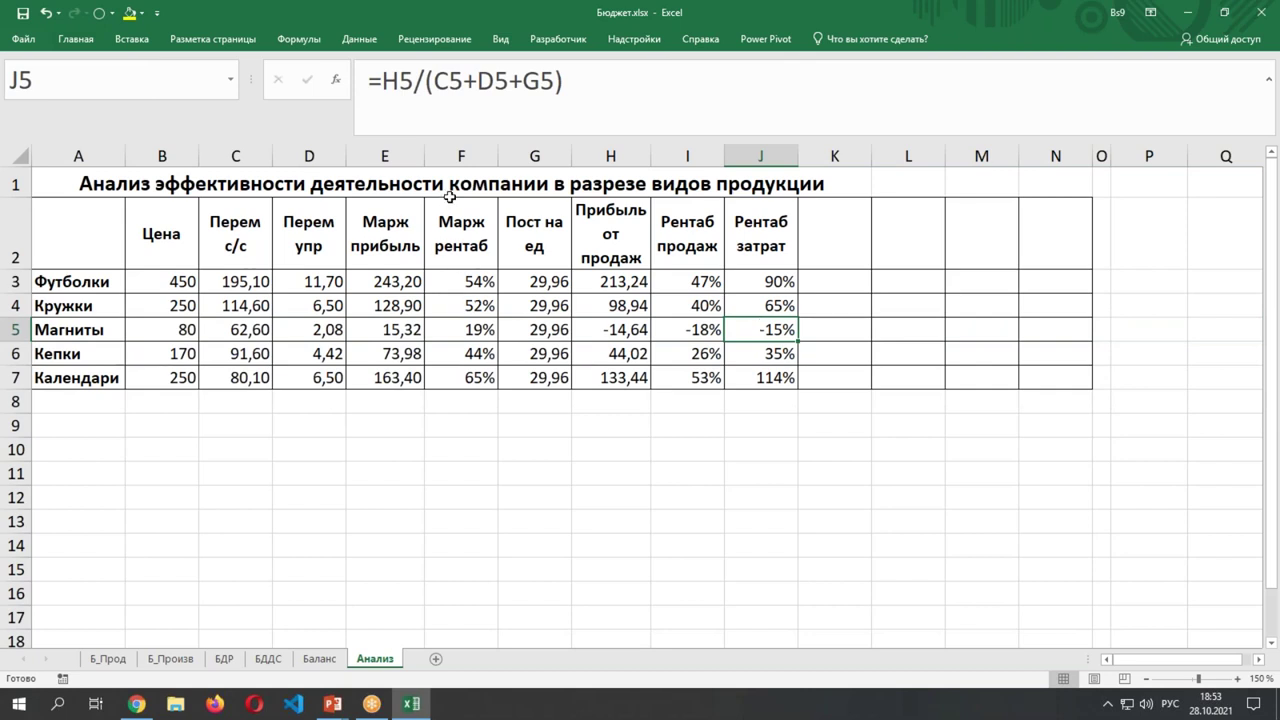
pyautogui.click(456, 333)
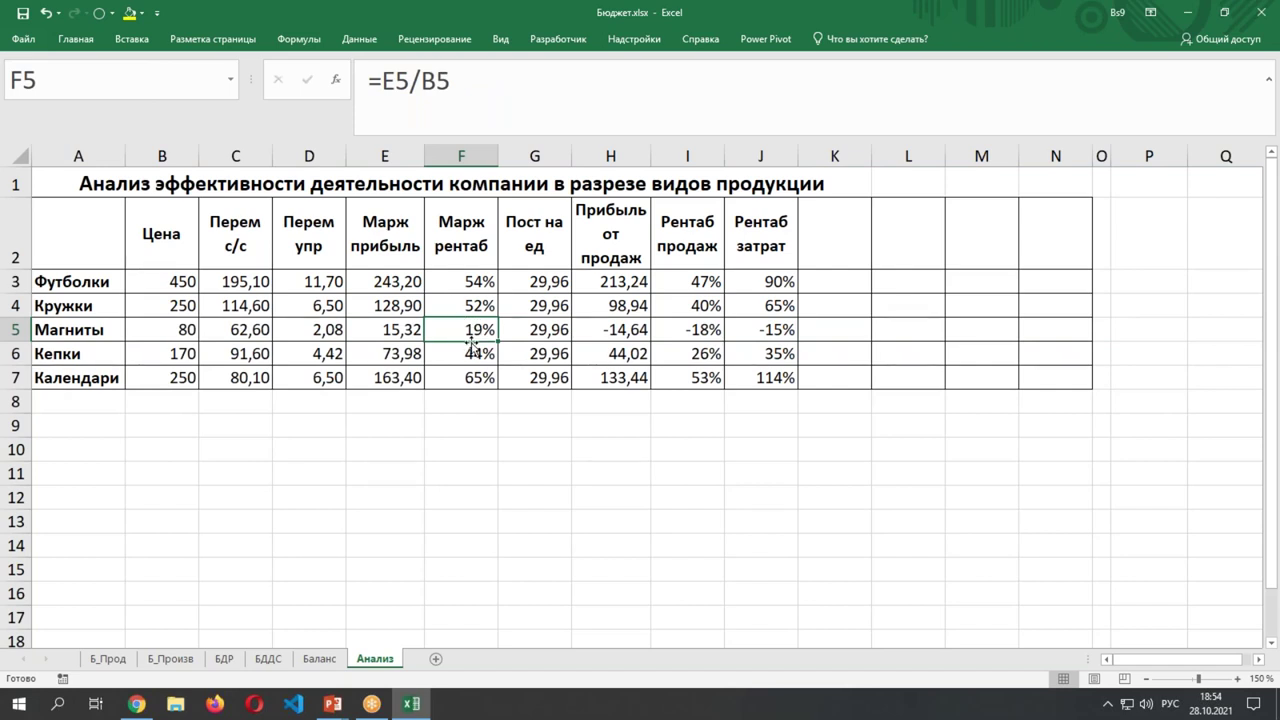
pyautogui.moveTo(474, 279); pyautogui.dragTo(465, 380)
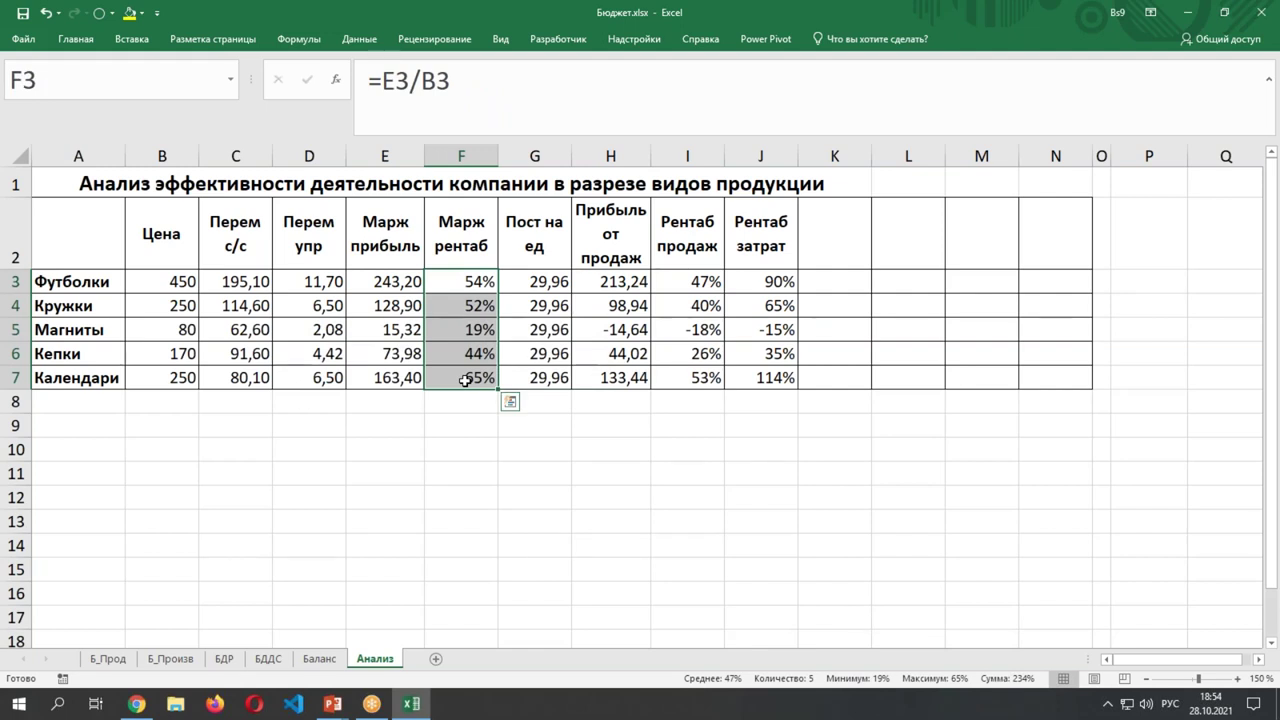
pyautogui.click(766, 330)
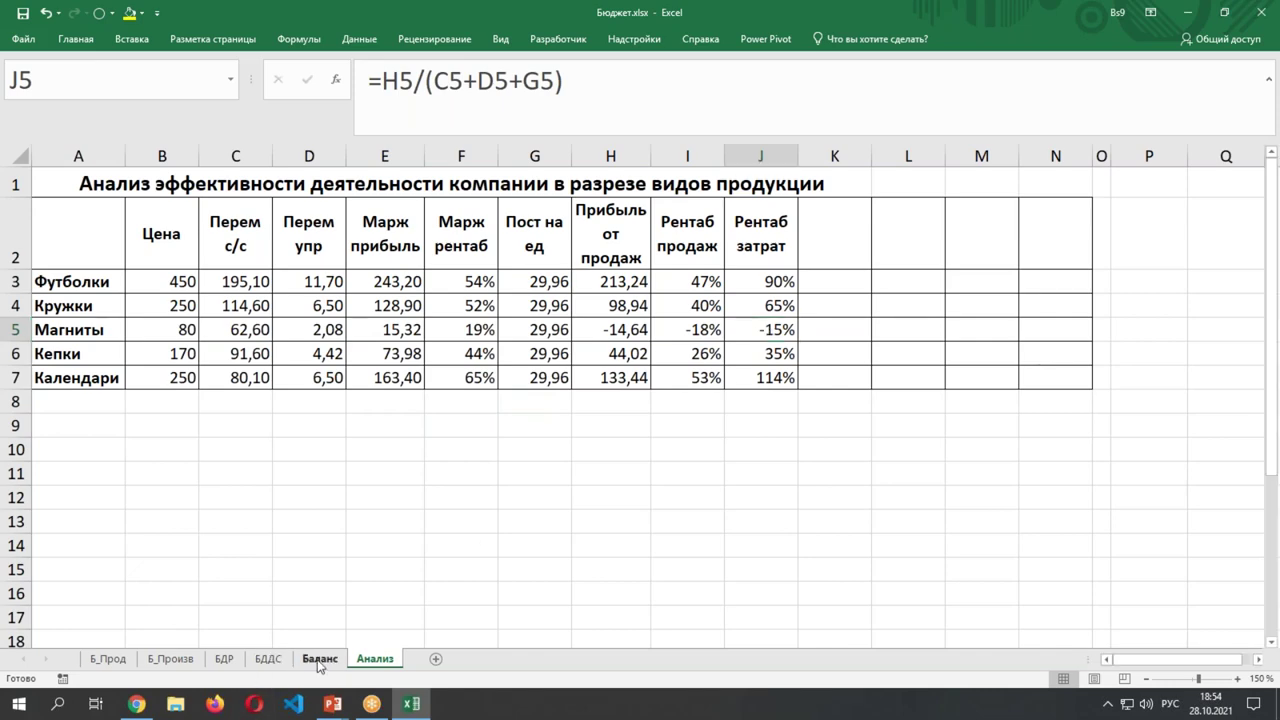
# Open the Баланс sheet and reduce the formula bar's height so the balance fits down to row 28.
pyautogui.click(320, 659)
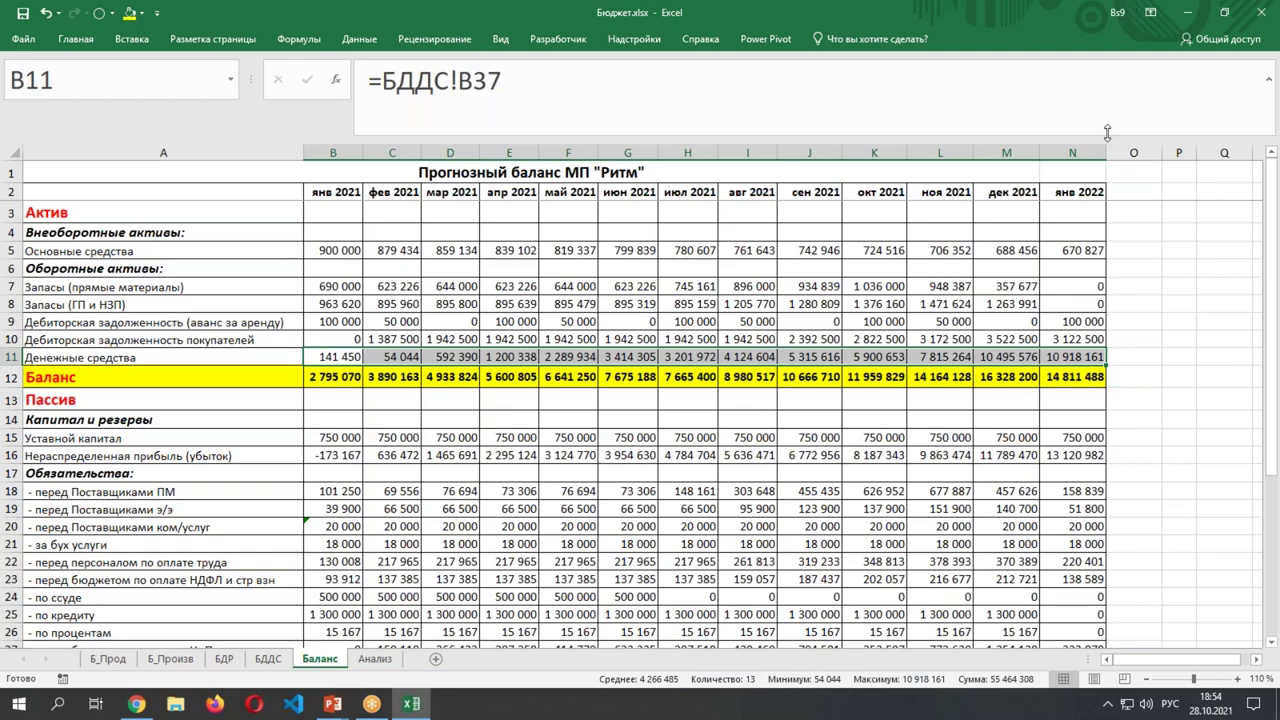
pyautogui.moveTo(1108, 140); pyautogui.dragTo(1108, 104)
pyautogui.click(1204, 382)
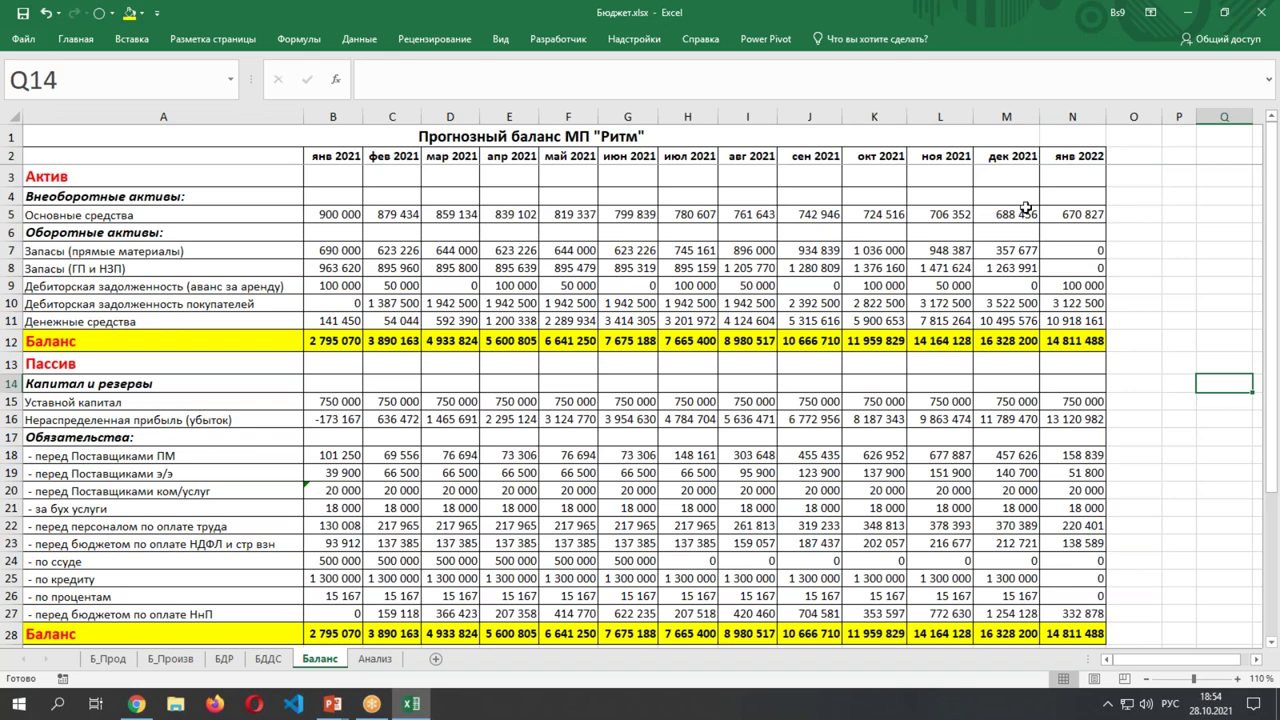
# Copy the January 2022 balance column N2:N28 and paste it as values only starting at P2.
pyautogui.moveTo(1072, 155); pyautogui.dragTo(1054, 631)
pyautogui.rightClick(1054, 631)
pyautogui.click(1105, 322)
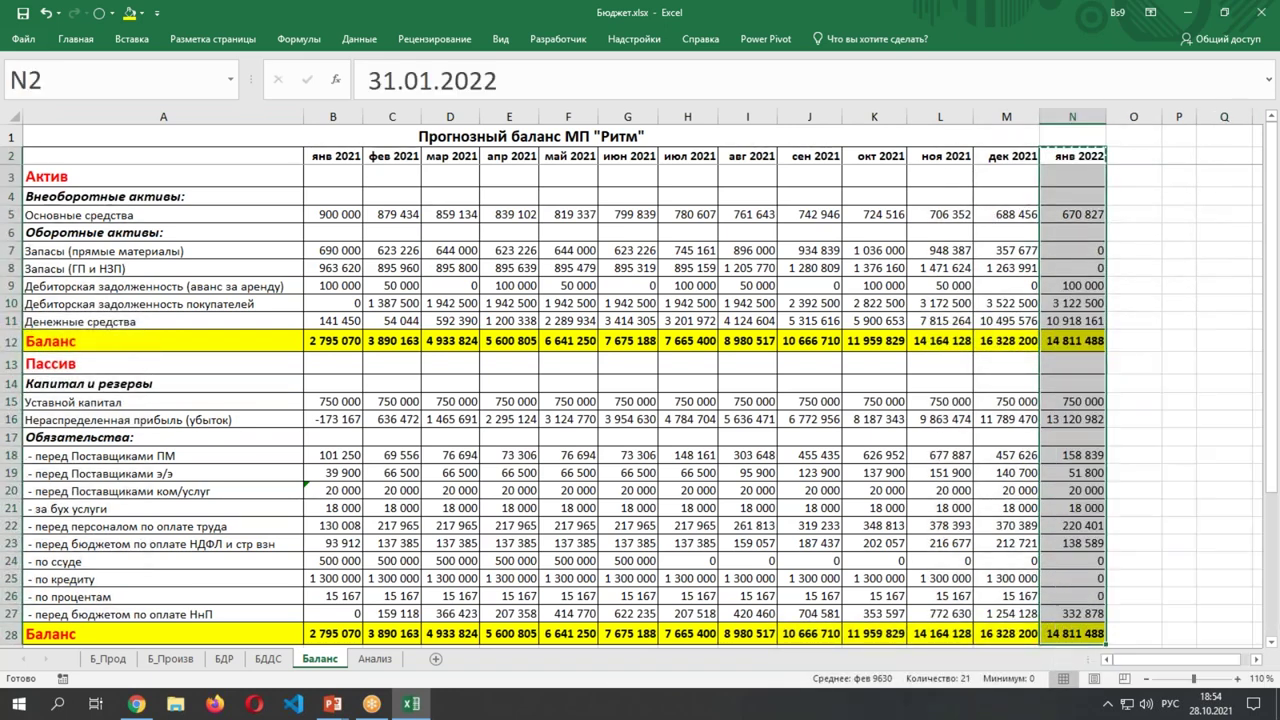
pyautogui.click(1178, 156)
pyautogui.rightClick(1178, 156)
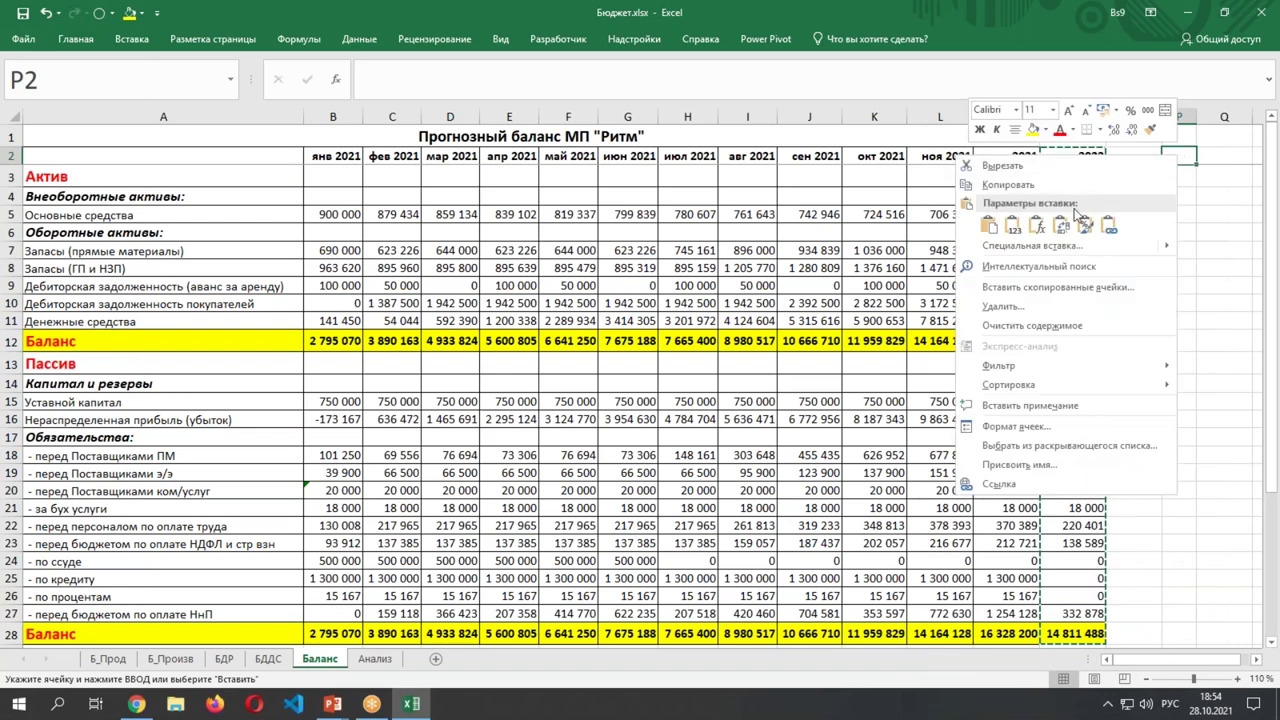
pyautogui.click(1012, 225)
# Paste the copied column's formats onto the values starting at P2 and autofit column P's width.
pyautogui.rightClick(1178, 155)
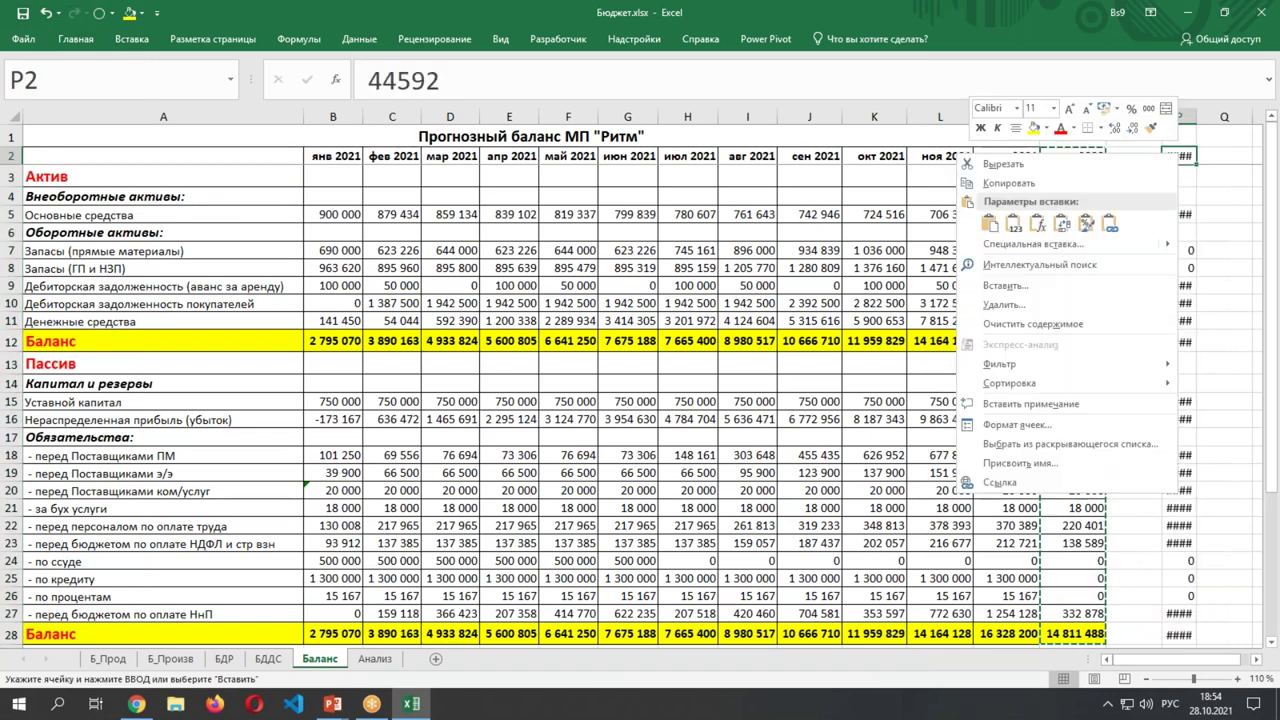
pyautogui.press('Escape')
pyautogui.hotkey('ctrl', 'alt', 'v')
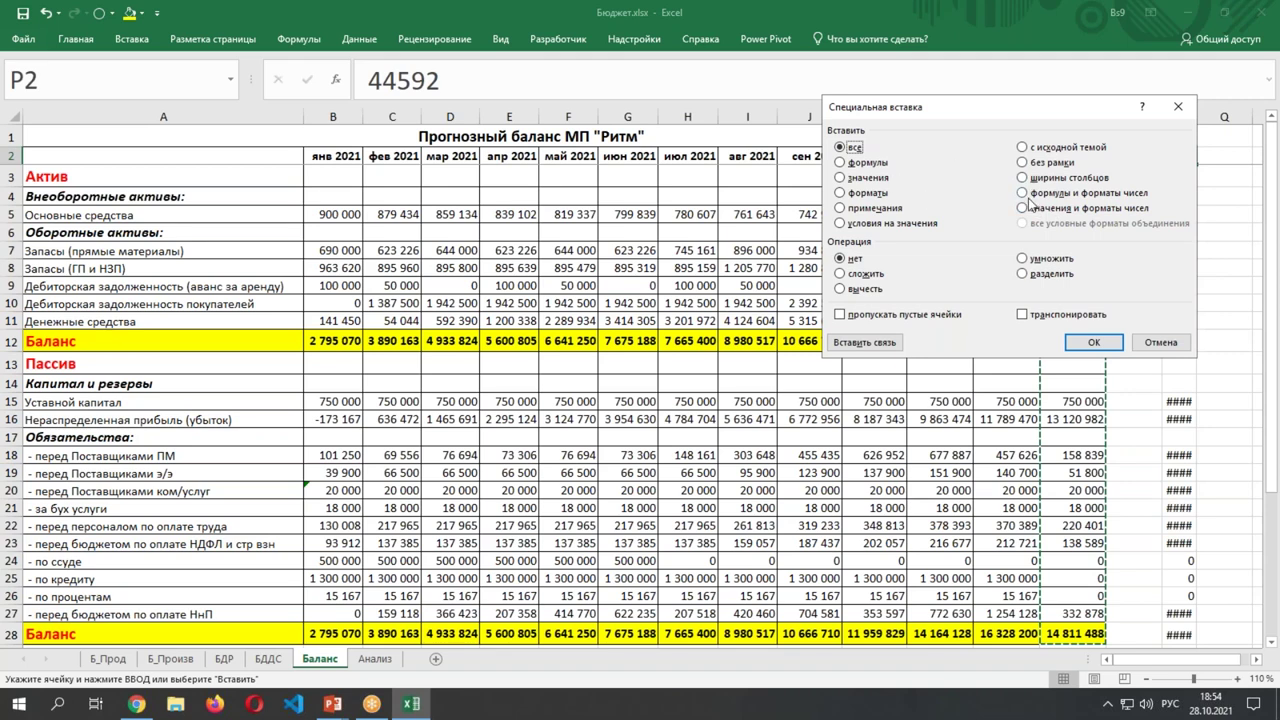
pyautogui.click(840, 193)
pyautogui.click(1093, 342)
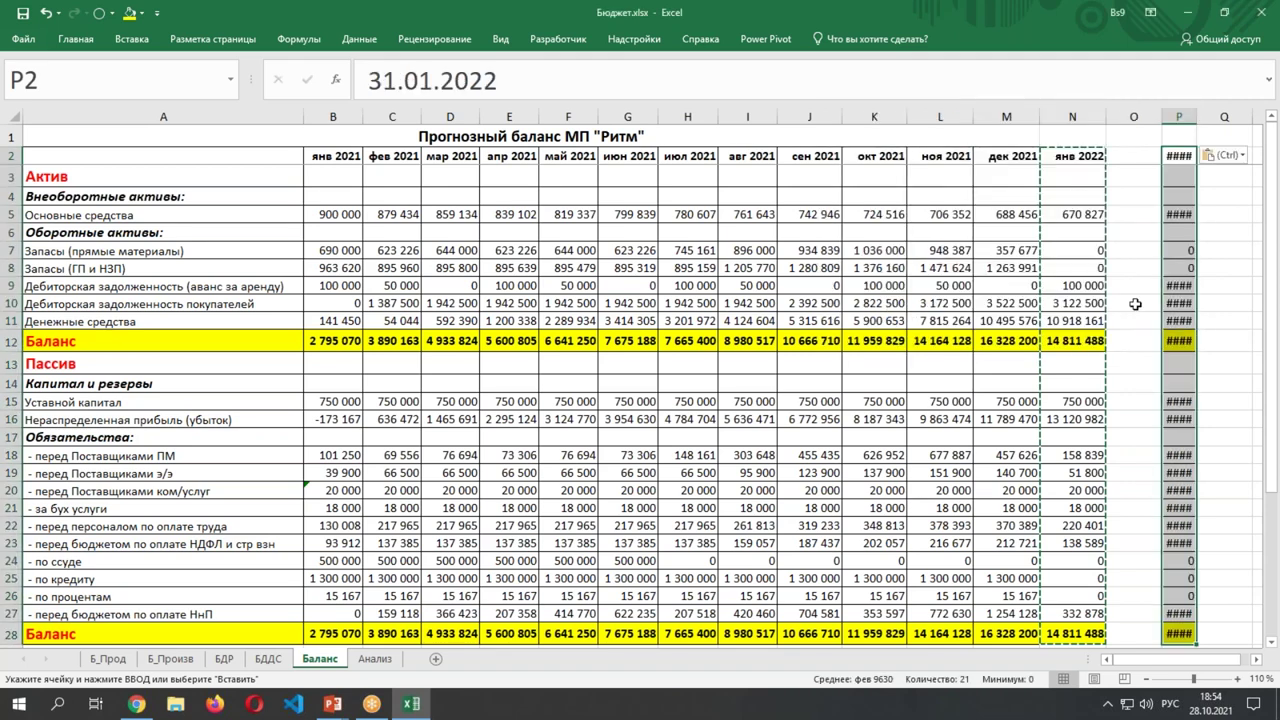
pyautogui.doubleClick(1197, 117)
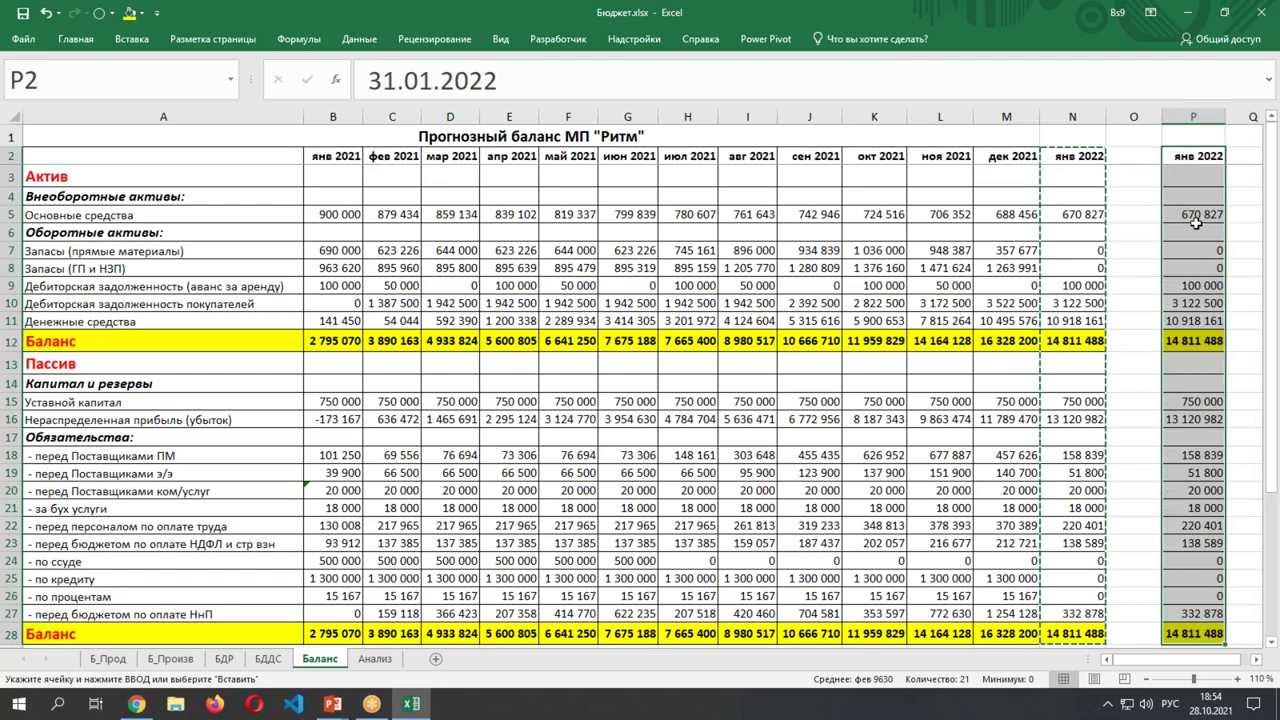
# Compare the formulas in N9:N11 on the Баланс sheet with the fixed values in column P, and review the table A2:N28.
pyautogui.click(1062, 320)
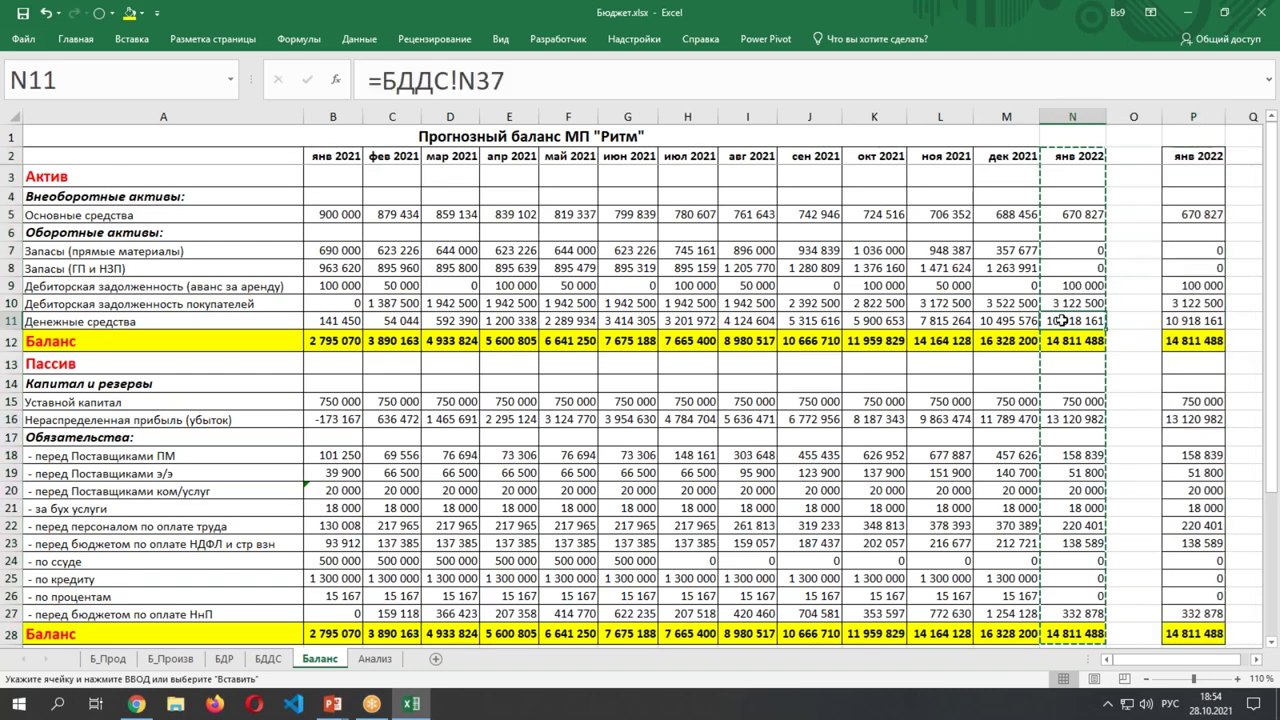
pyautogui.click(1004, 322)
pyautogui.click(1069, 302)
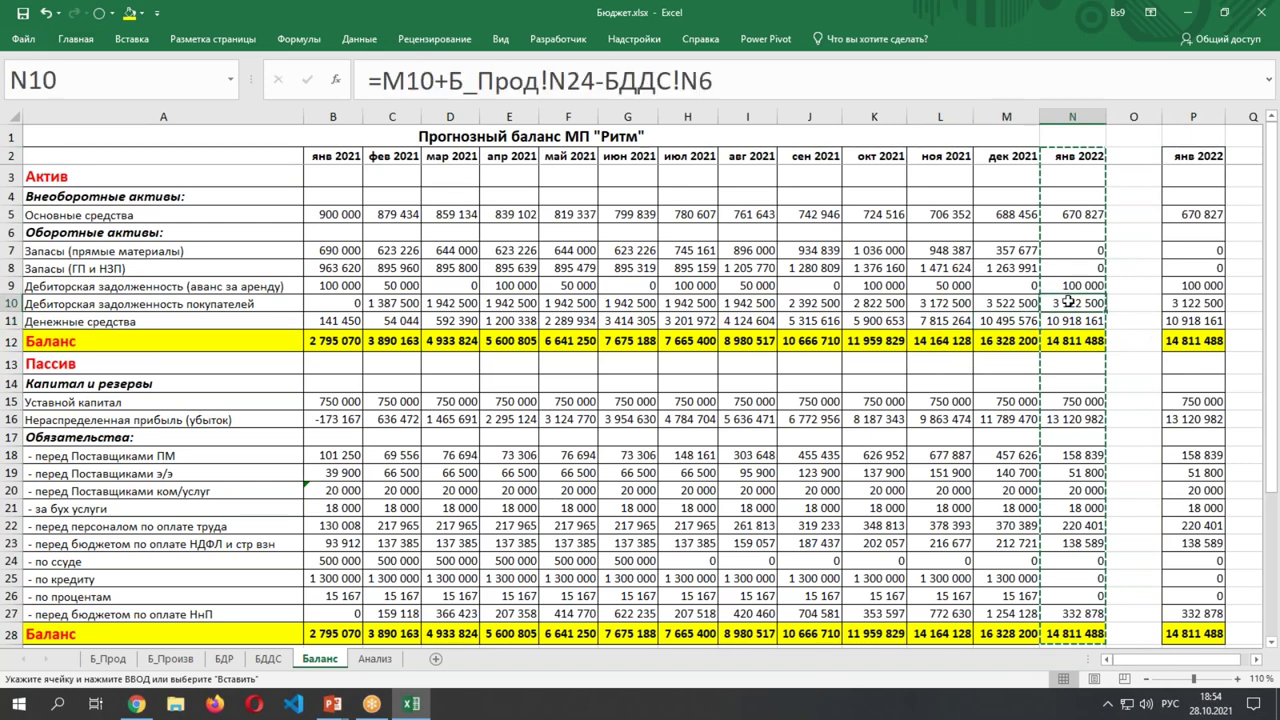
pyautogui.click(1071, 285)
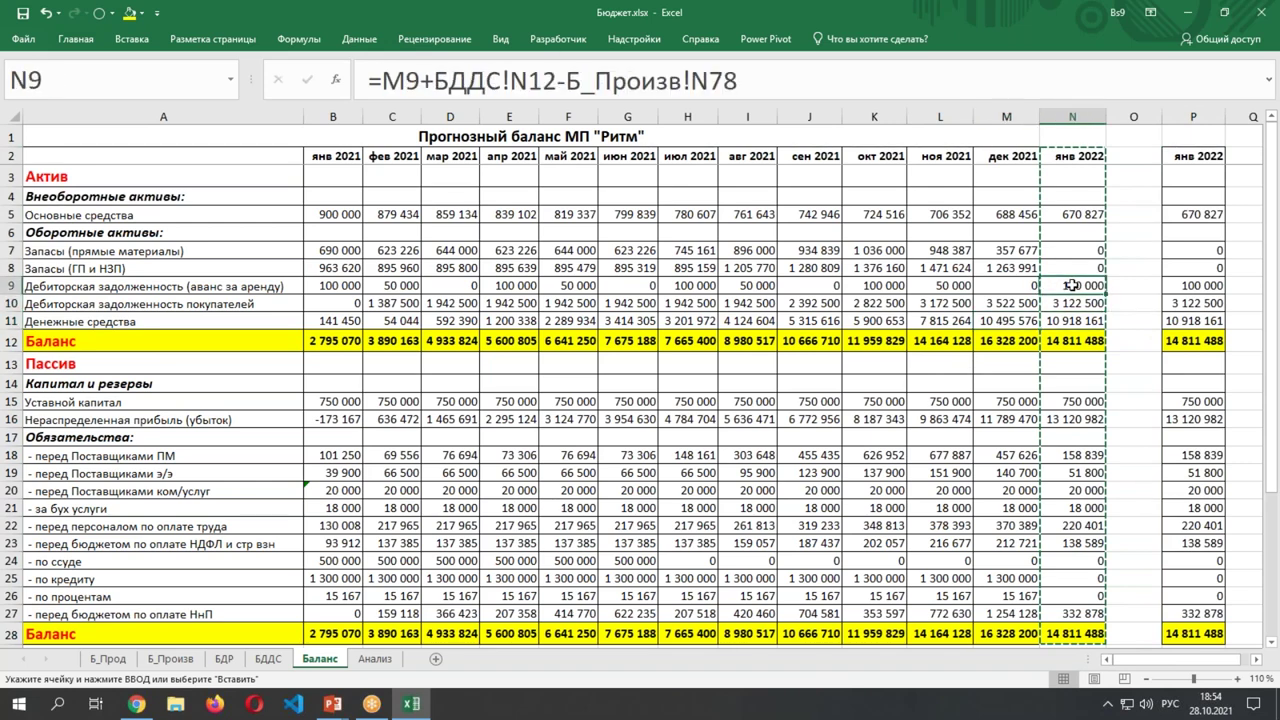
pyautogui.click(1193, 316)
pyautogui.click(1192, 288)
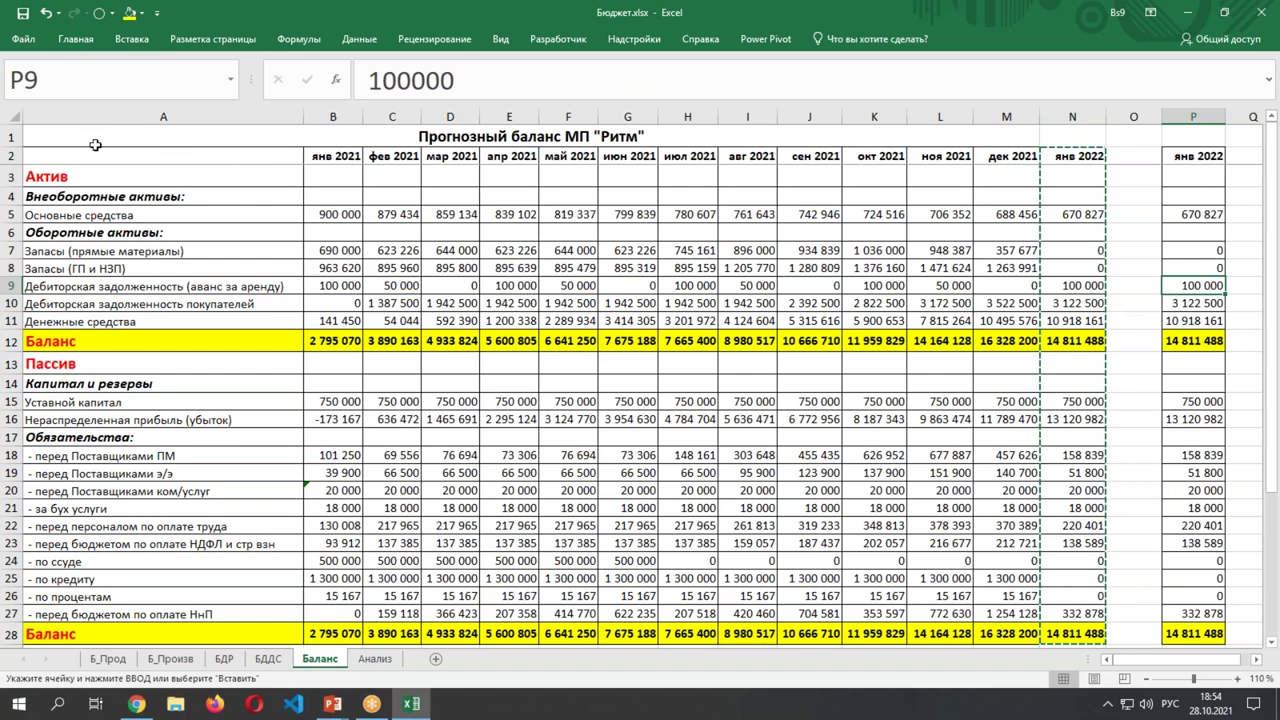
pyautogui.moveTo(70, 153); pyautogui.dragTo(1063, 630)
pyautogui.click(1128, 413)
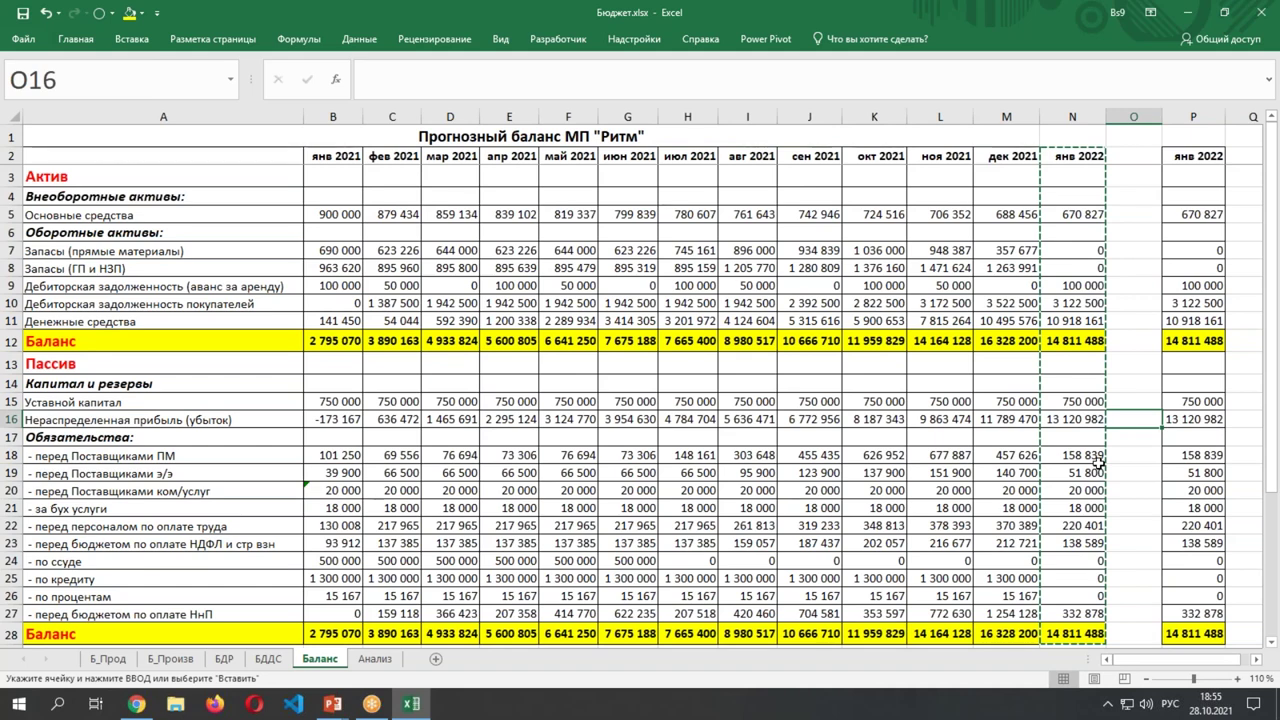
pyautogui.click(1068, 318)
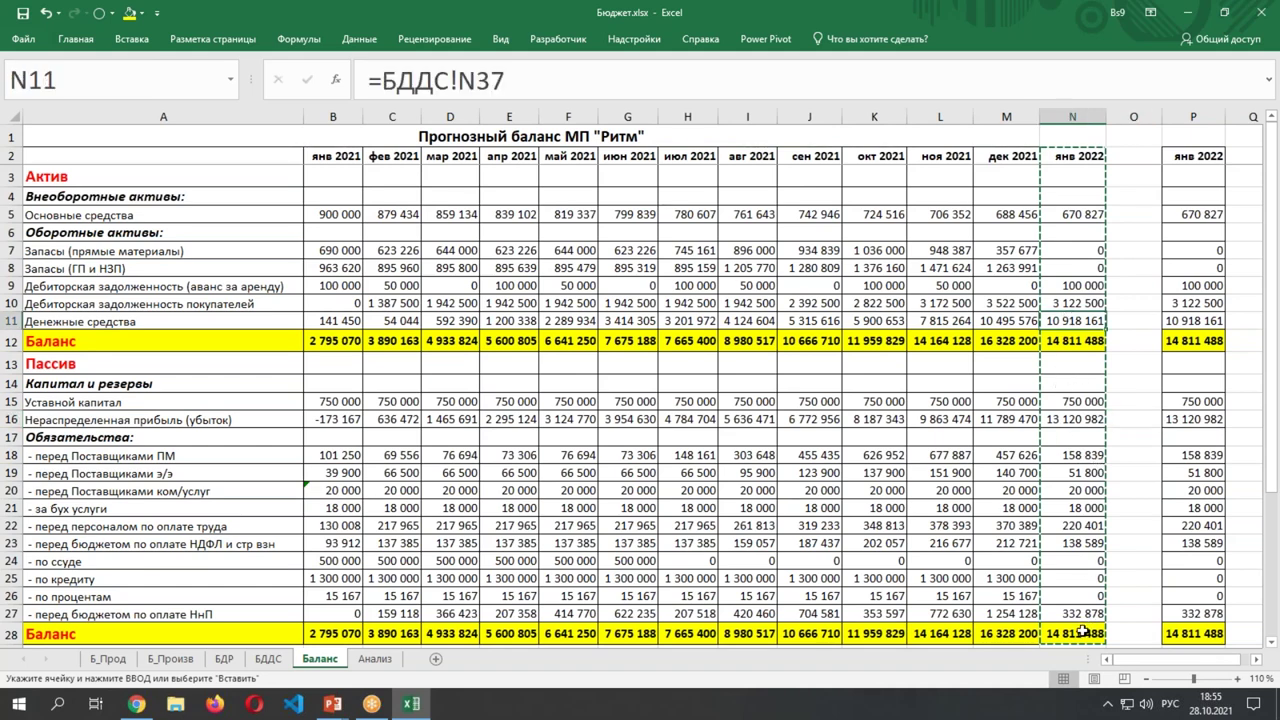
# Examine the profitability ratios below the balance, checking the Экономическая рентабельность formula in B34 and the Итого cells O30:O35.
pyautogui.scroll(-1, 1100, 578)
pyautogui.scroll(-3, 1100, 578)
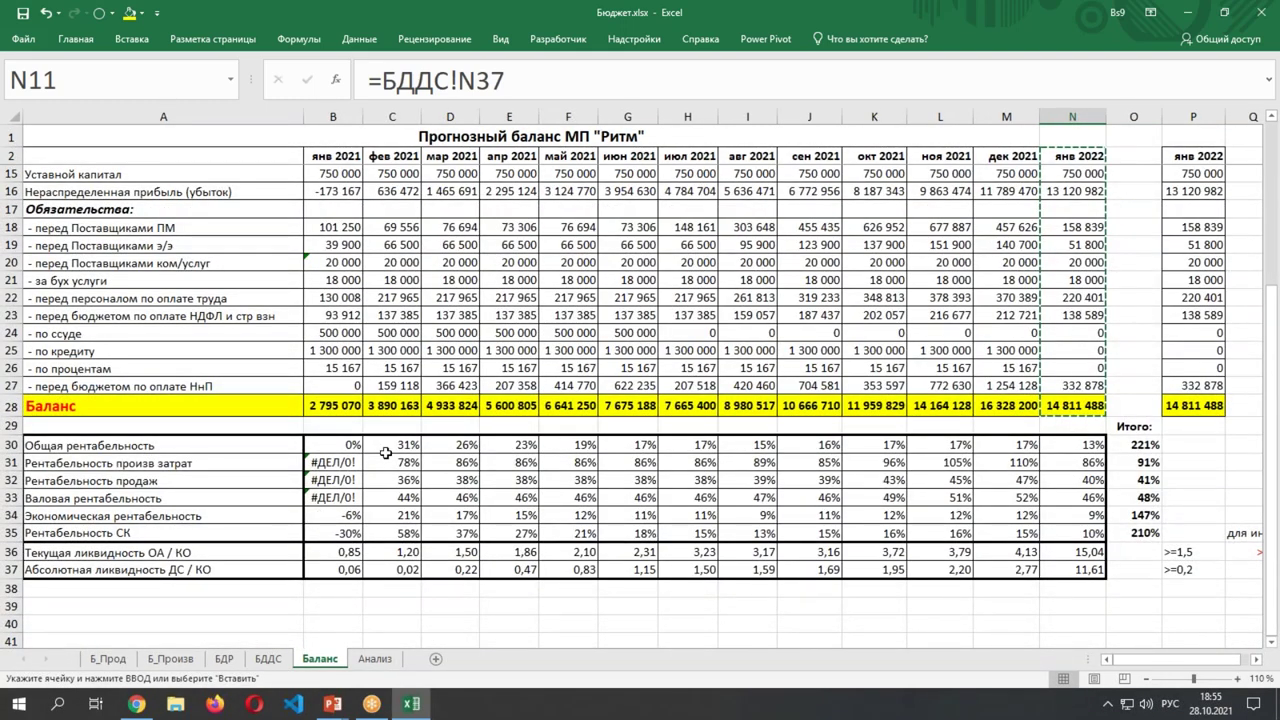
pyautogui.click(318, 516)
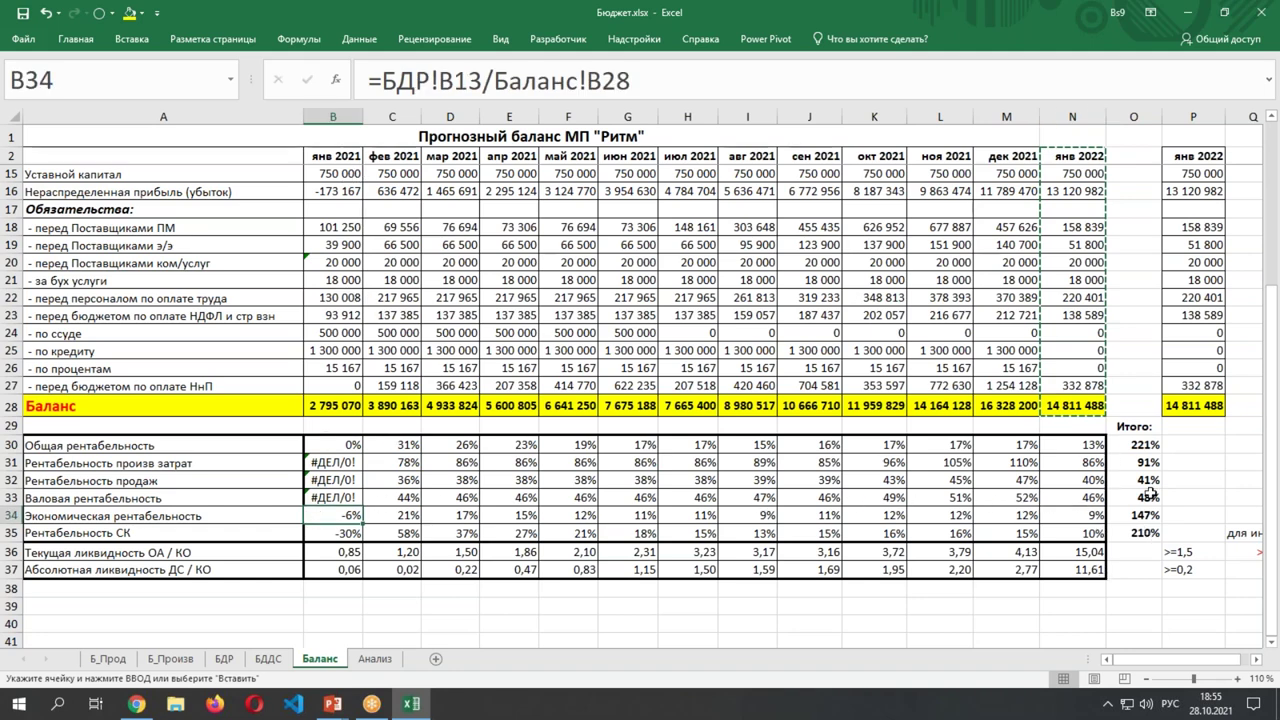
pyautogui.moveTo(1140, 445); pyautogui.dragTo(1138, 530)
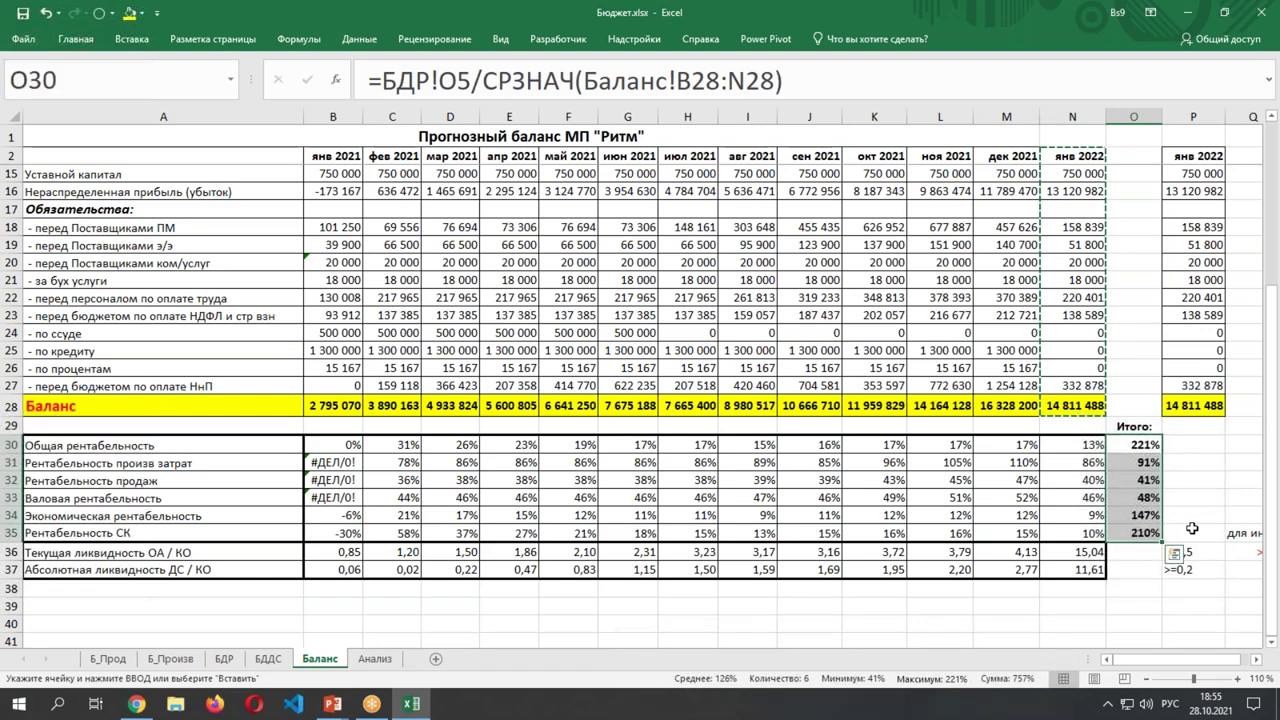
# Narrow column O to a thin gap between the balance table and the copied column P.
pyautogui.scroll(4, 1190, 510)
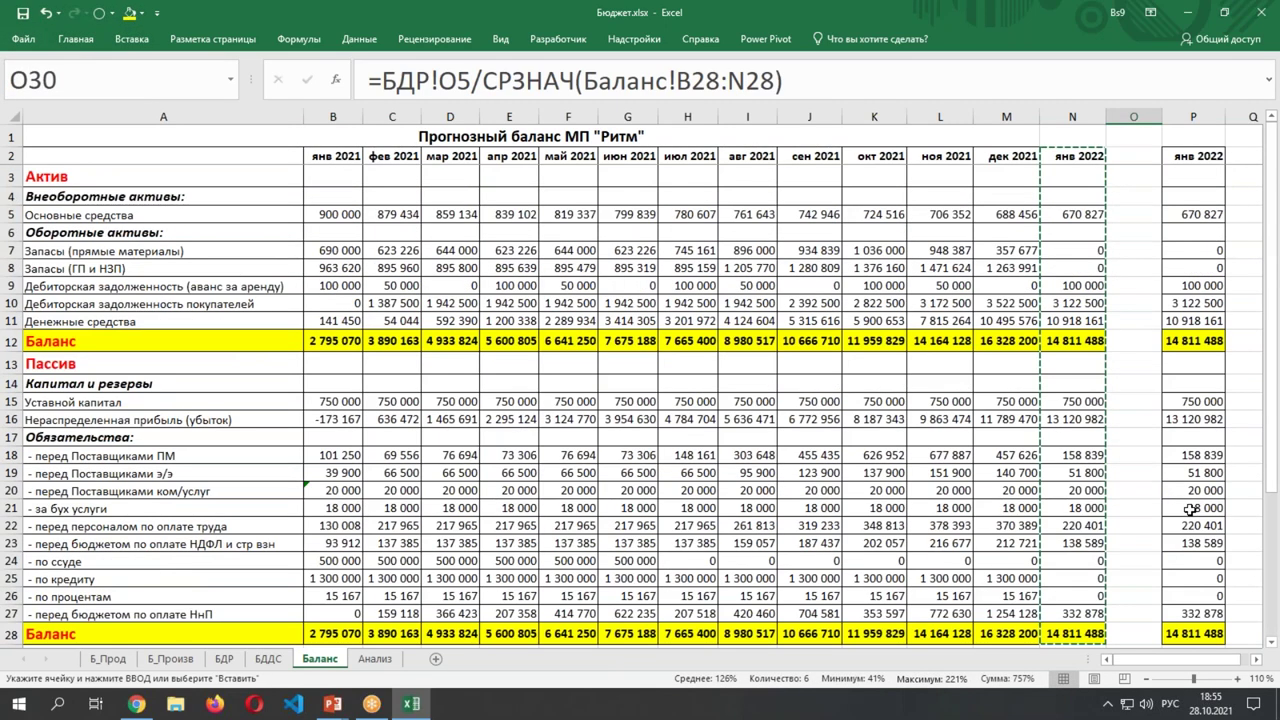
pyautogui.moveTo(1161, 116); pyautogui.dragTo(1130, 116)
pyautogui.click(1237, 226)
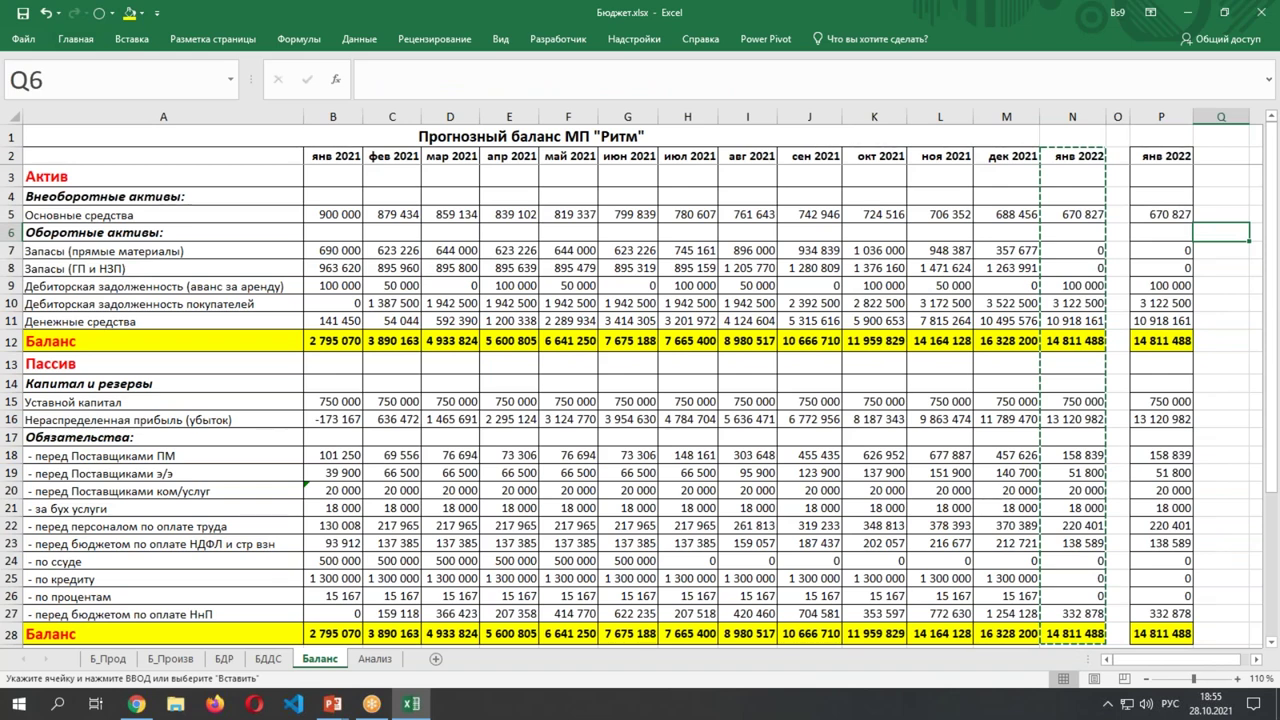
# On the Анализ sheet, fill the Футболки and Календари names and their Рентаб затрат cells J3 and J7 with yellow.
pyautogui.click(375, 658)
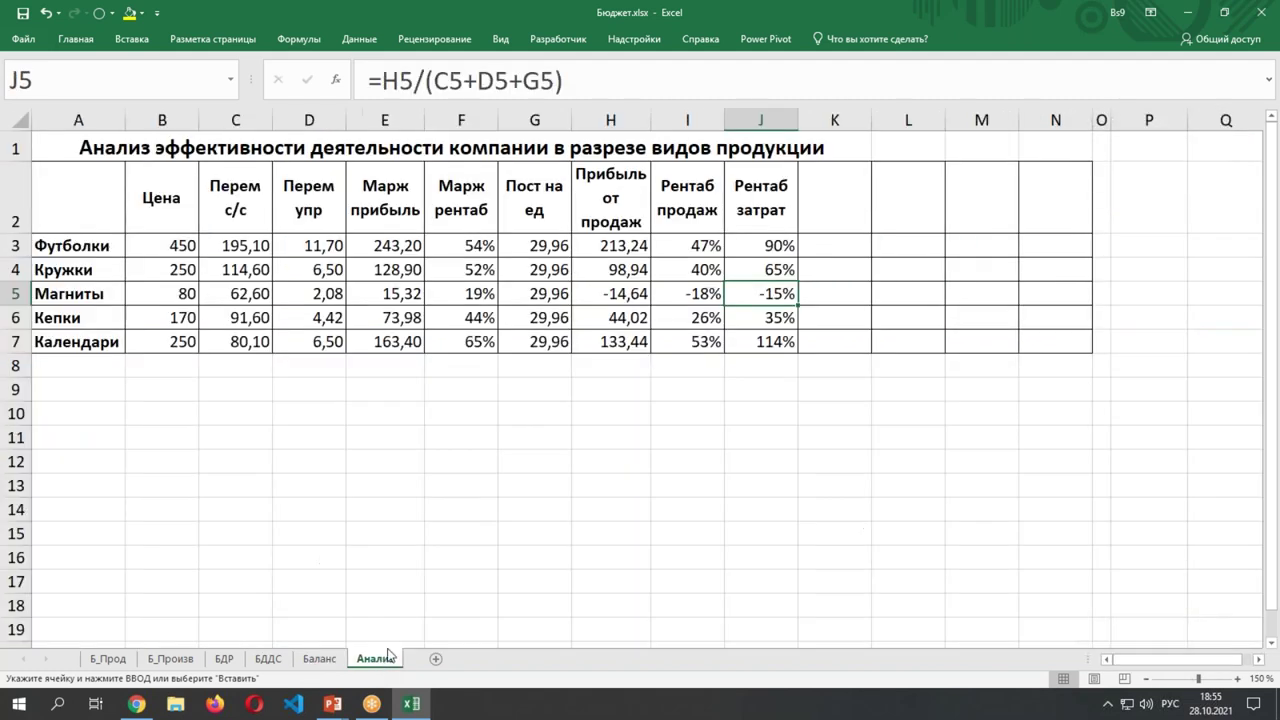
pyautogui.click(783, 241)
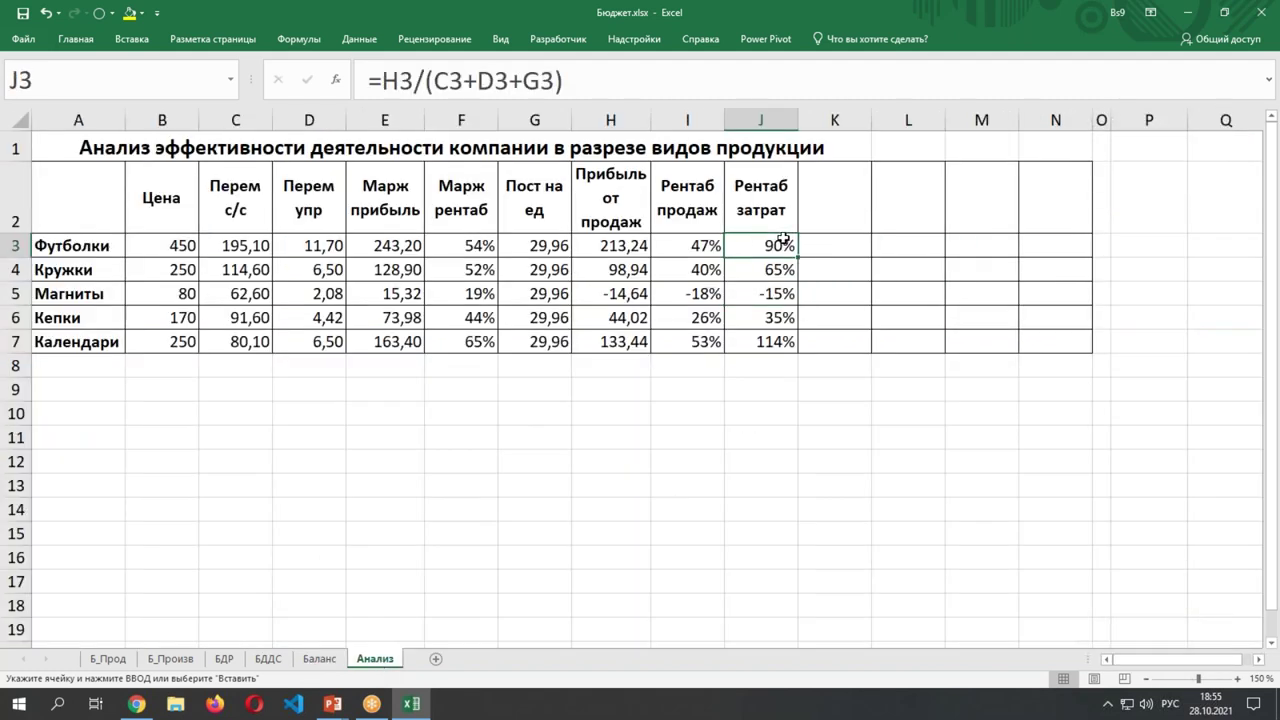
pyautogui.click(85, 247)
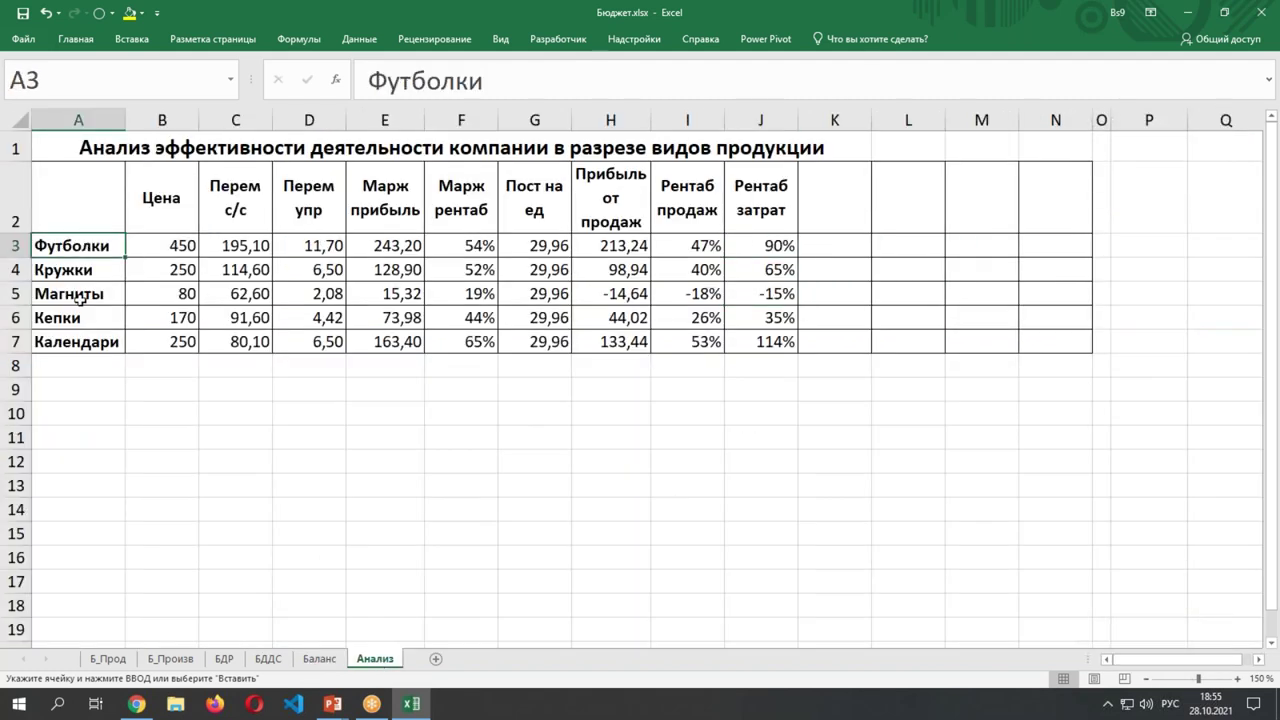
pyautogui.keyDown('ctrl'); pyautogui.click(71, 343); pyautogui.keyUp('ctrl')
pyautogui.keyDown('ctrl'); pyautogui.click(751, 250); pyautogui.keyUp('ctrl')
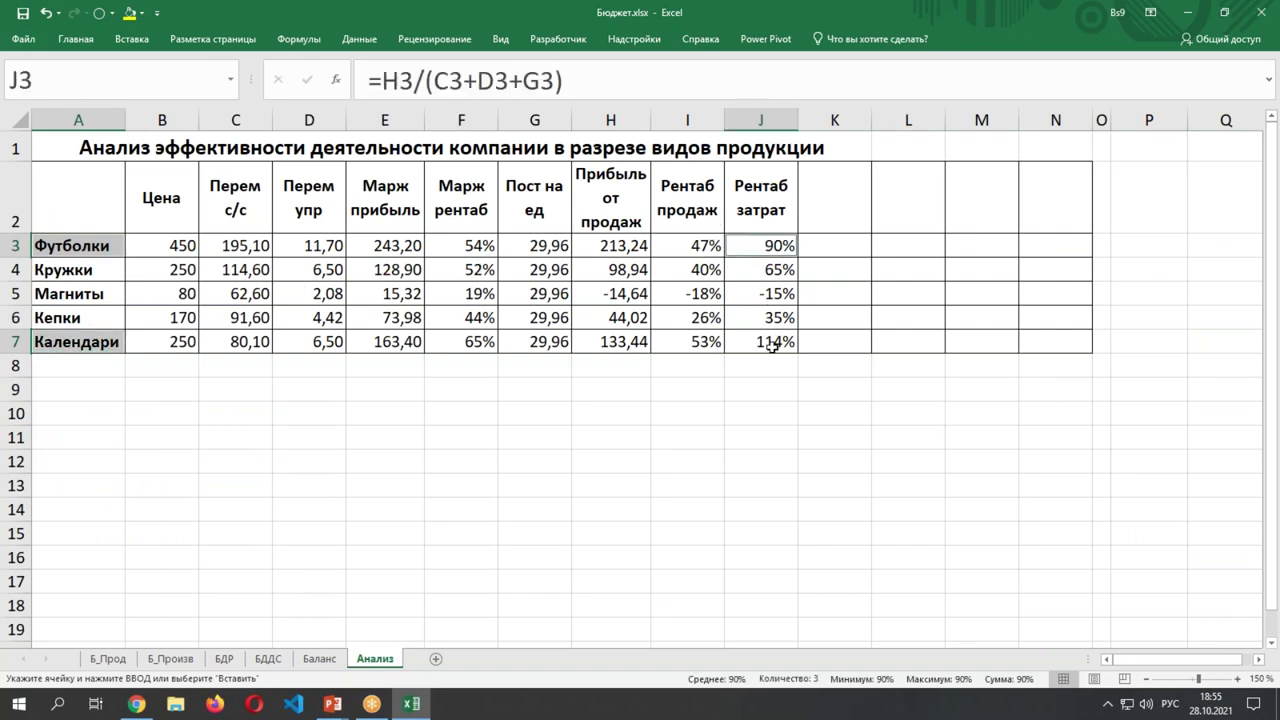
pyautogui.keyDown('ctrl'); pyautogui.click(772, 345); pyautogui.keyUp('ctrl')
pyautogui.click(75, 38)
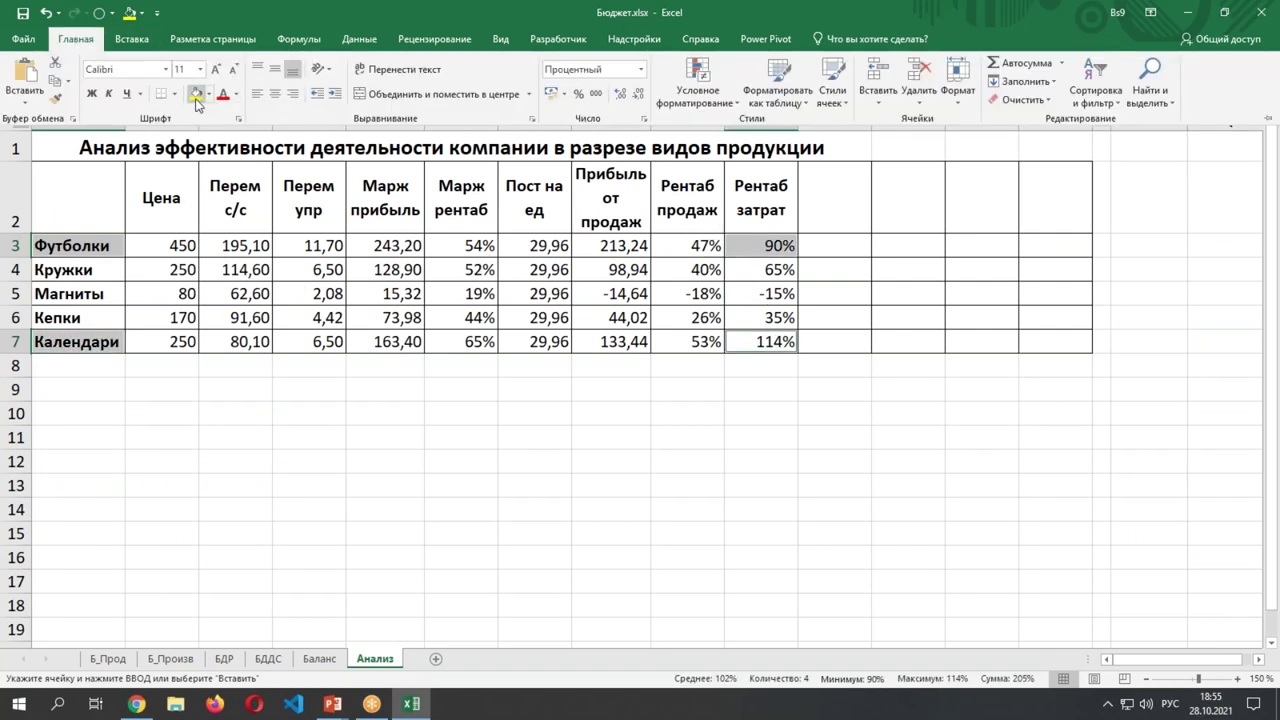
pyautogui.click(197, 99)
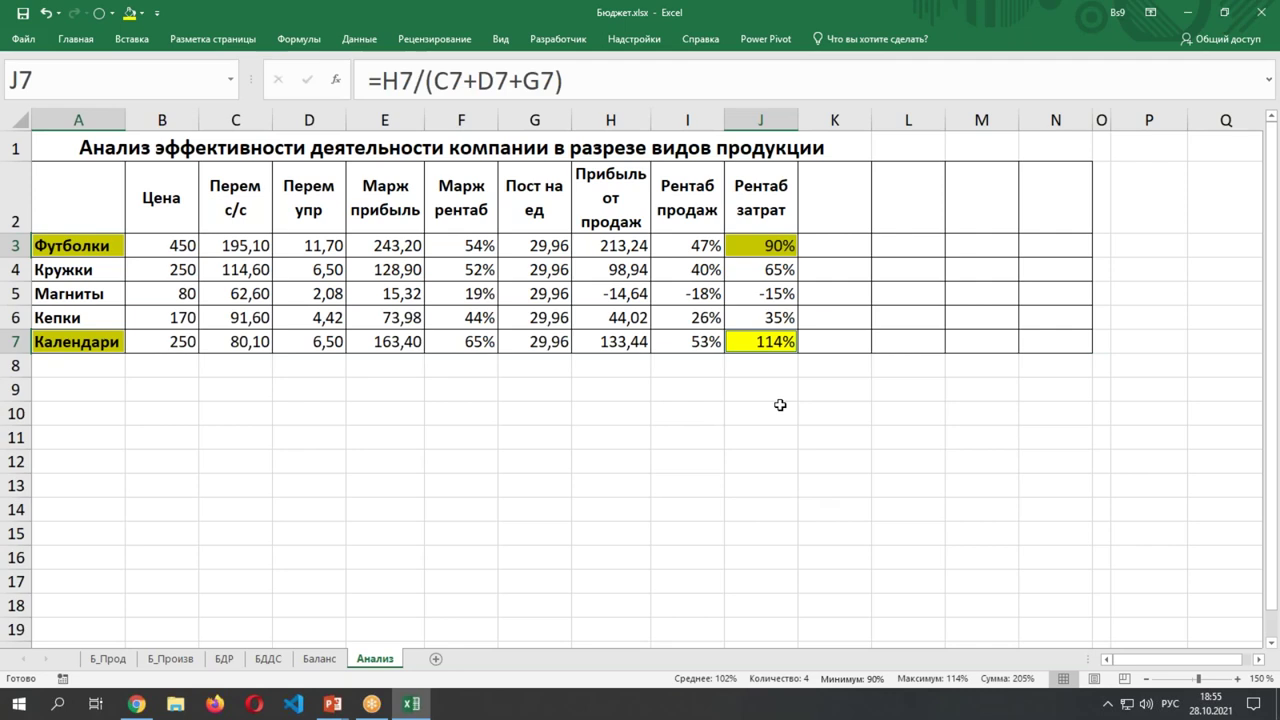
pyautogui.click(778, 398)
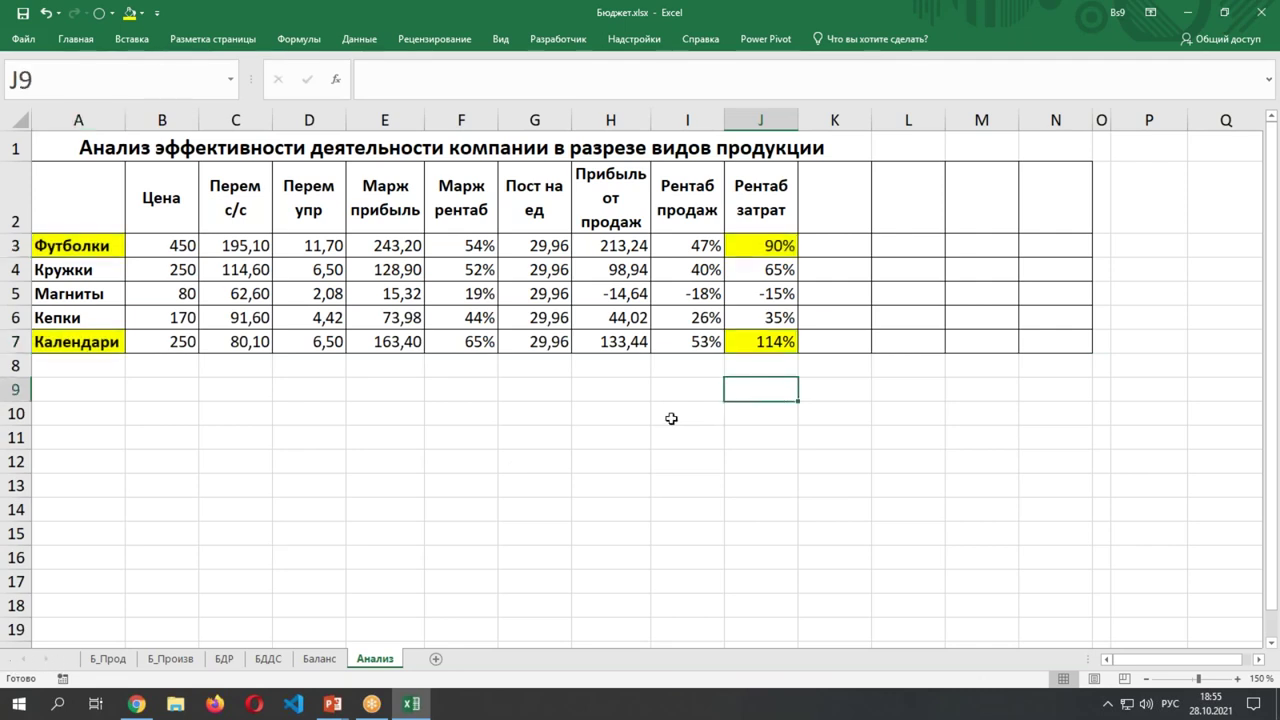
# Review the Календари and Футболки rows on the Анализ sheet, comparing their Рентаб затрат cells J7 and J3.
pyautogui.click(17, 341)
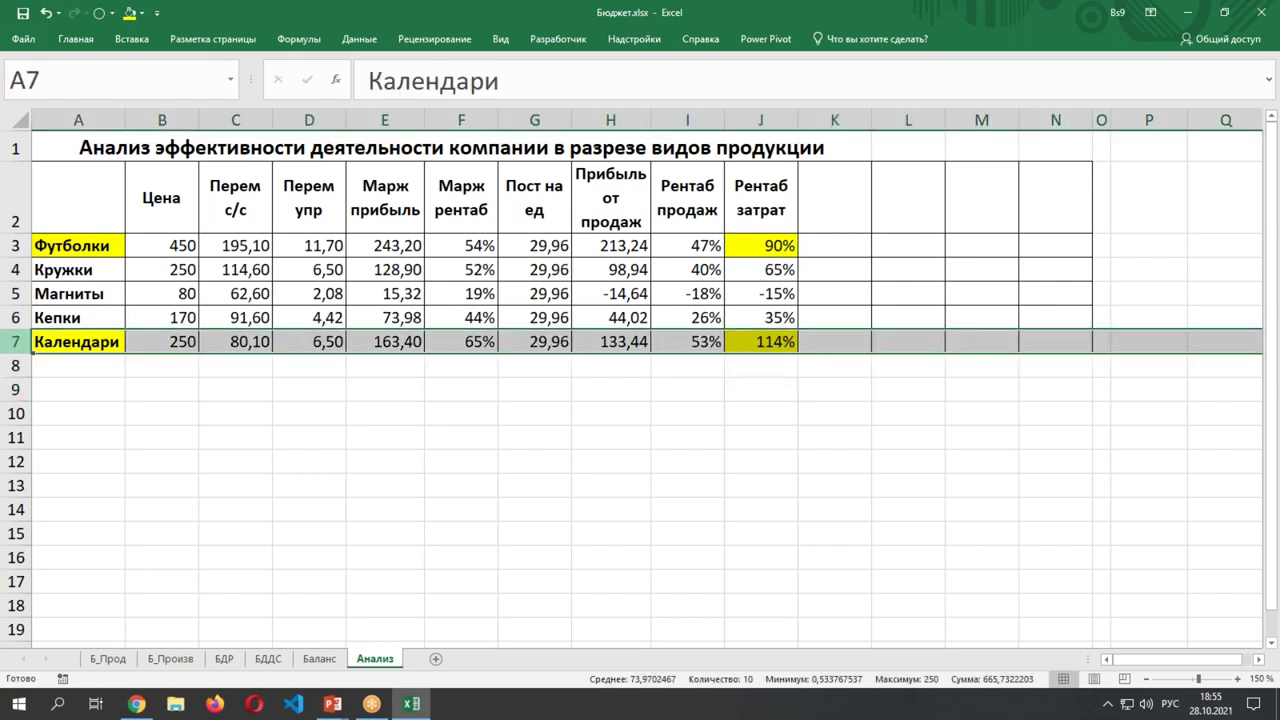
pyautogui.click(15, 246)
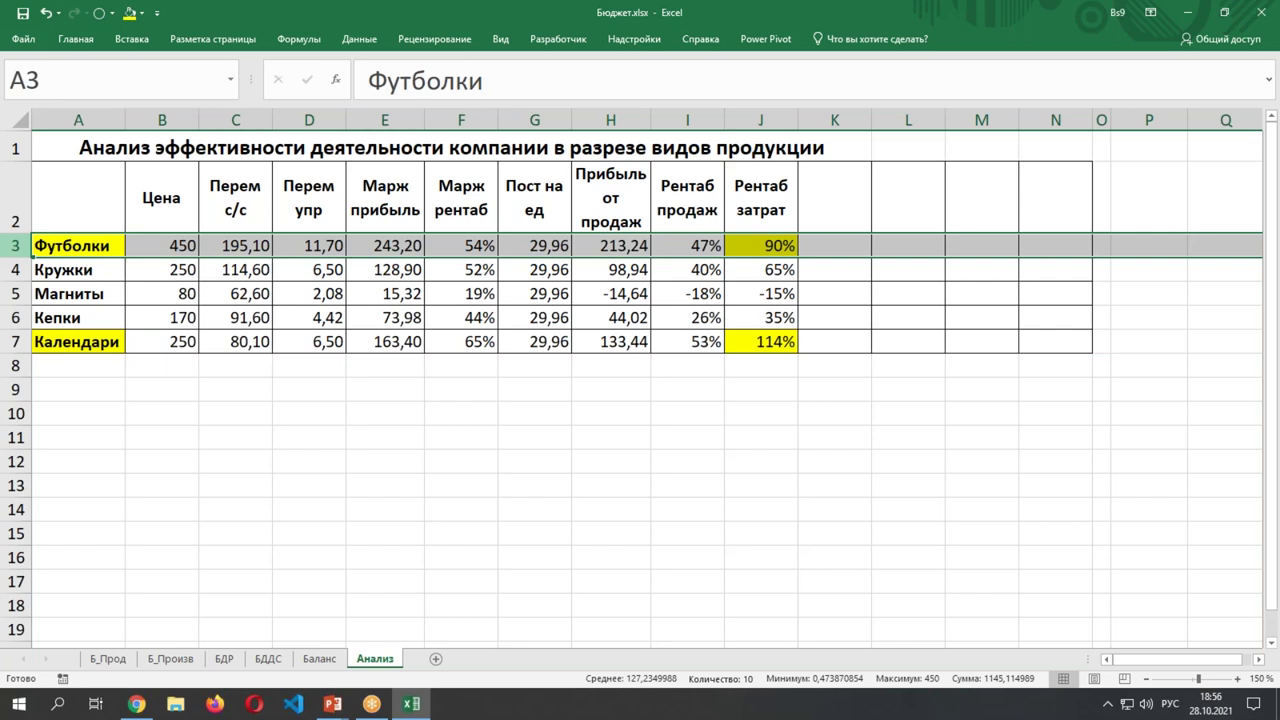
pyautogui.click(771, 339)
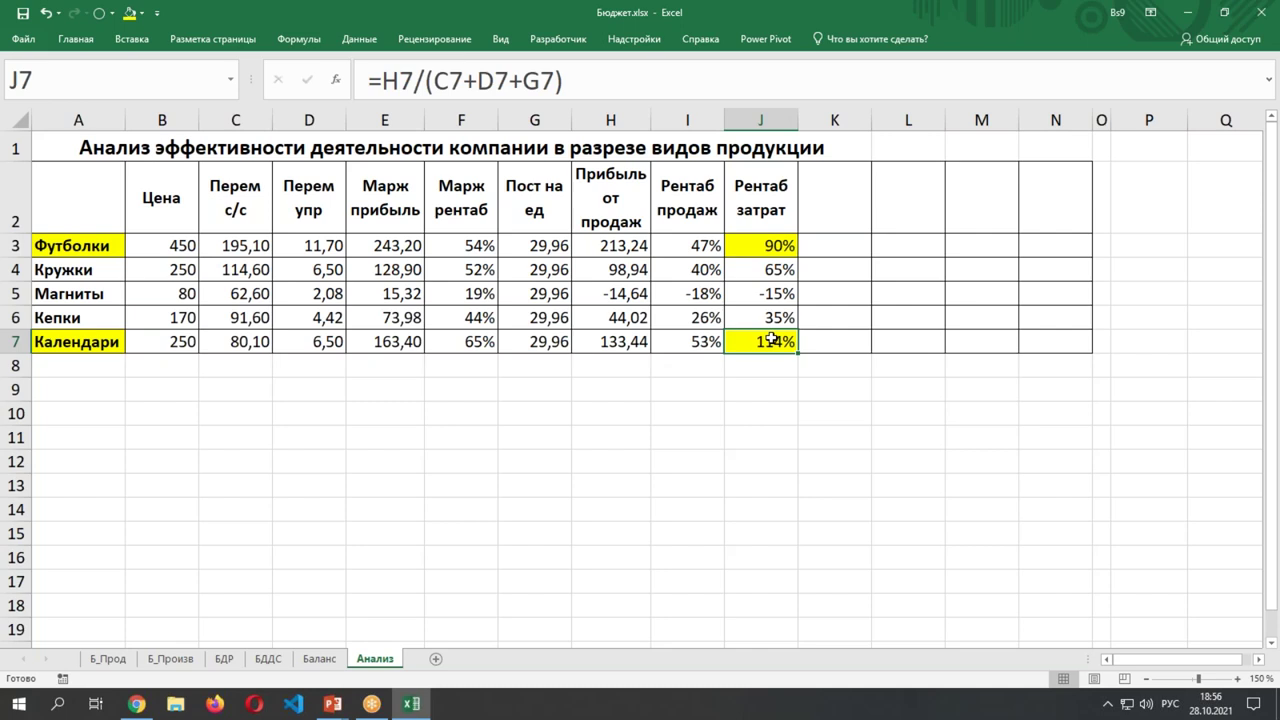
pyautogui.click(751, 245)
pyautogui.click(751, 341)
# On the Б_Прод sheet, review the sales plan's totals O3:O8, the Календари quantities J7:N7 and the Магниты quantities J5:N5.
pyautogui.click(102, 662)
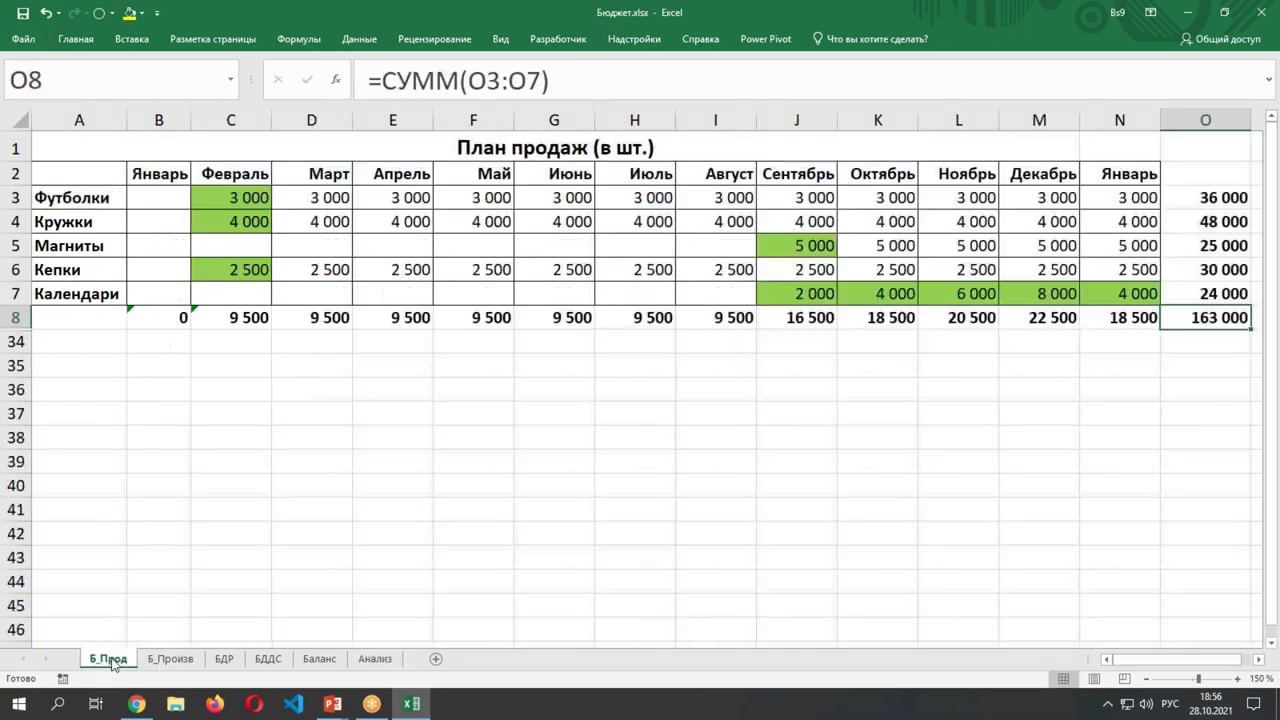
pyautogui.click(478, 148)
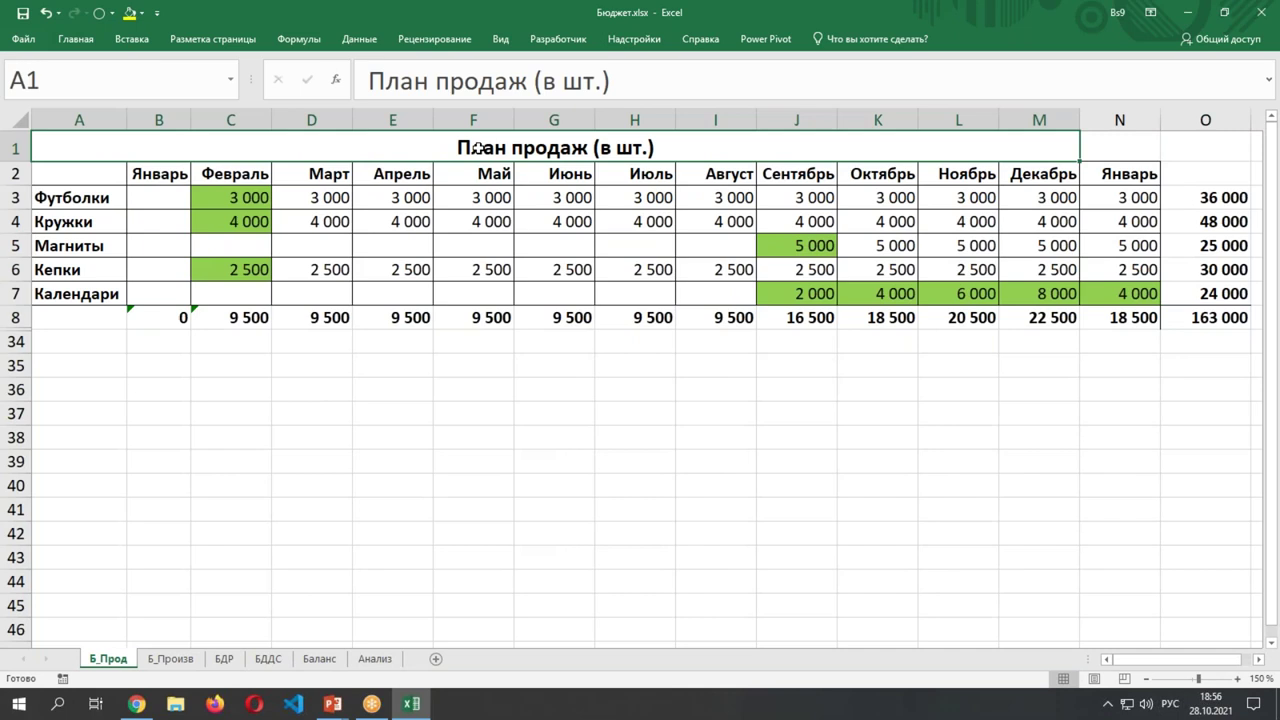
pyautogui.moveTo(1202, 192); pyautogui.dragTo(1208, 313)
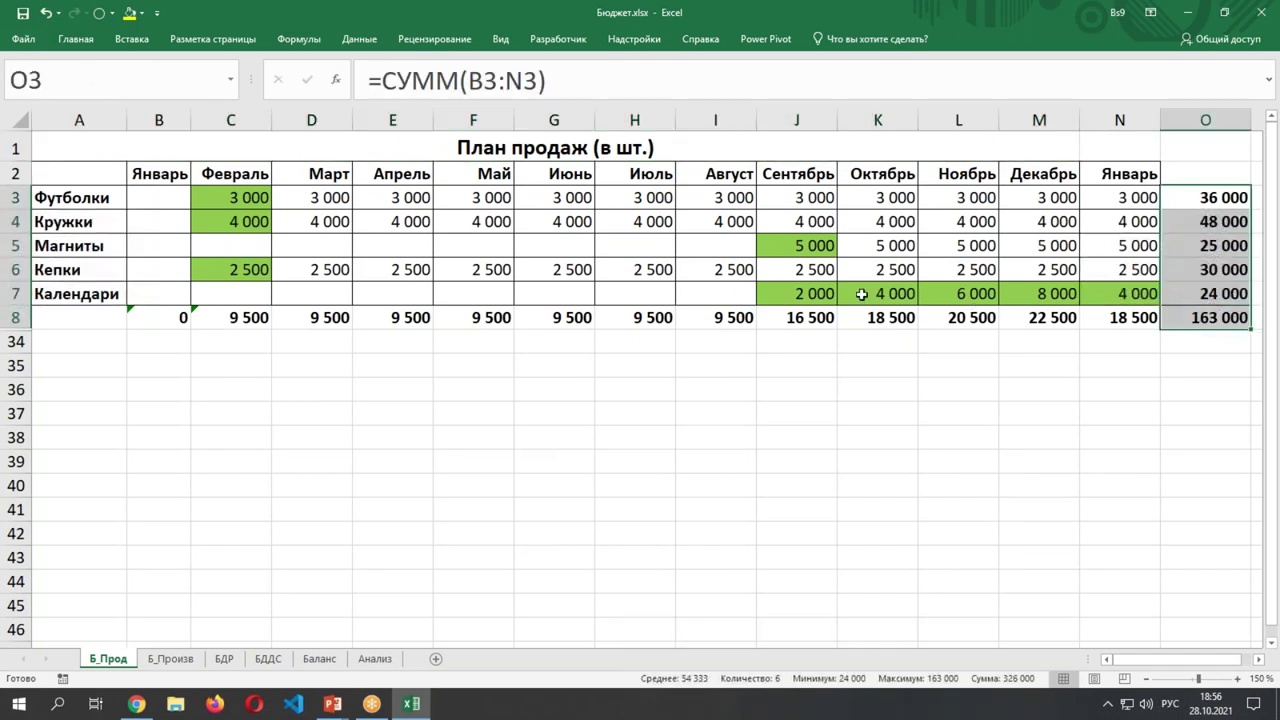
pyautogui.moveTo(800, 293); pyautogui.dragTo(1104, 294)
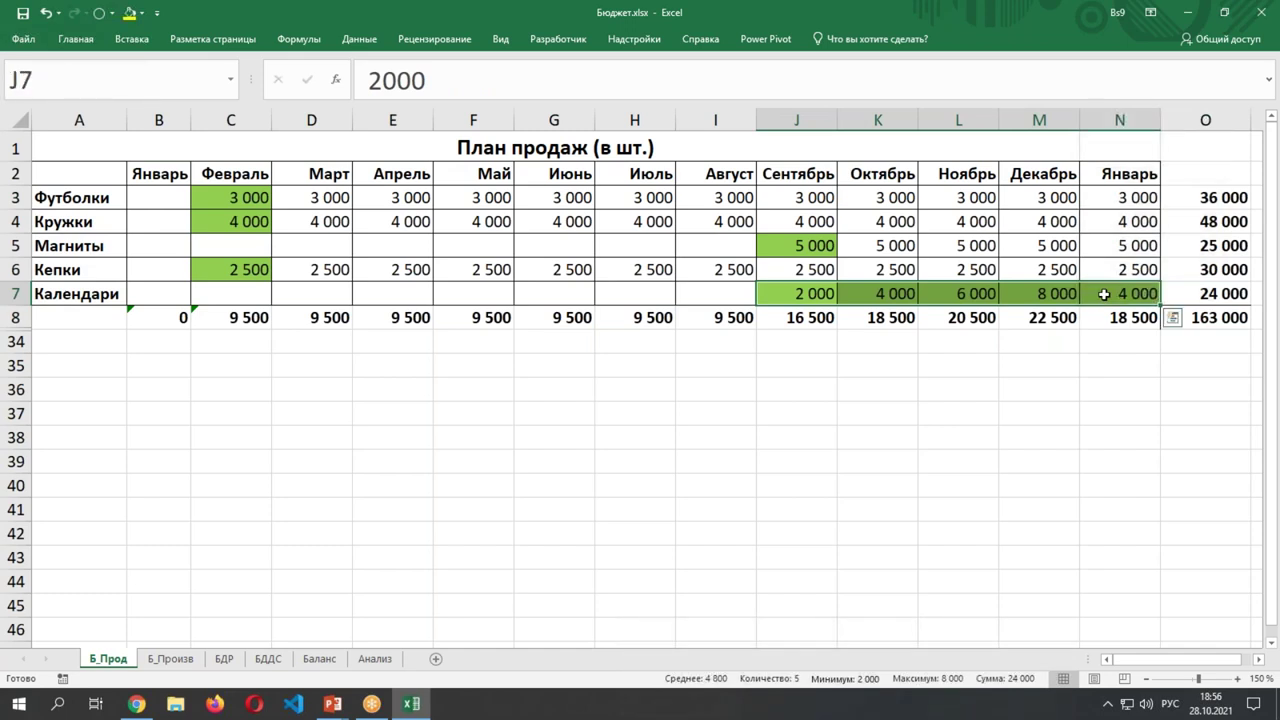
pyautogui.moveTo(53, 247); pyautogui.dragTo(1111, 245)
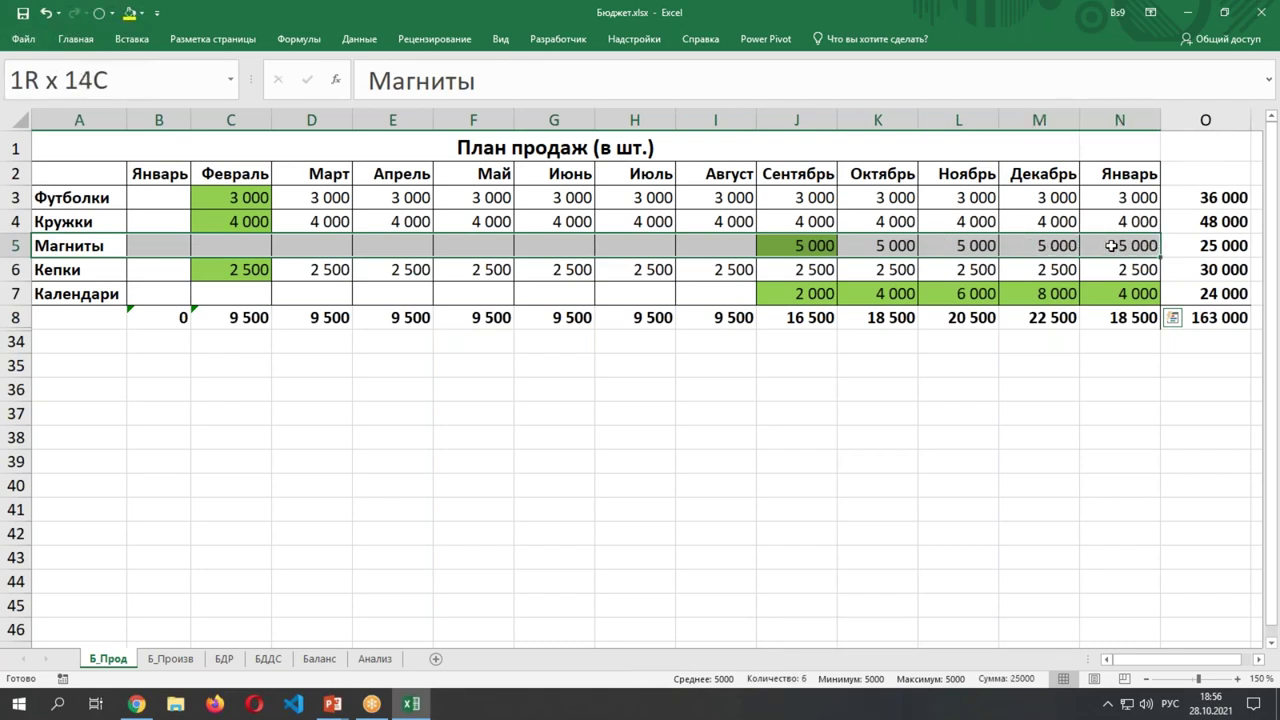
pyautogui.moveTo(1111, 245); pyautogui.dragTo(1111, 245)
pyautogui.click(800, 245)
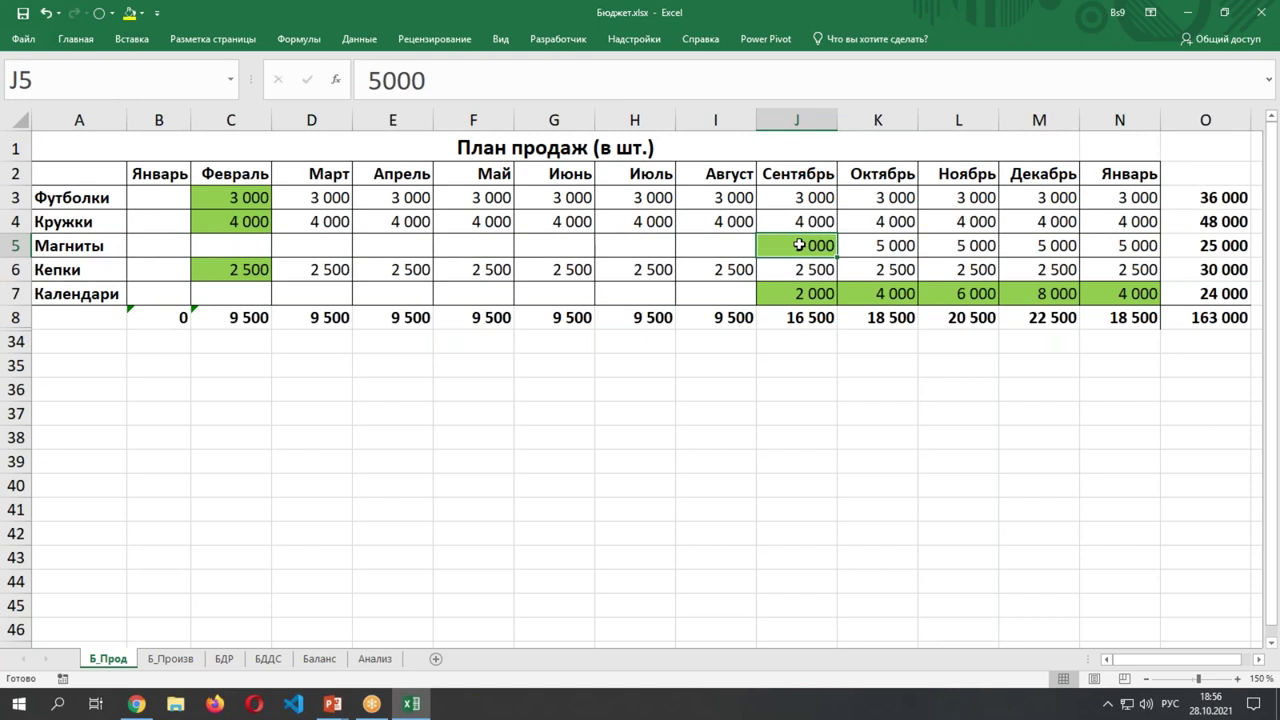
pyautogui.moveTo(800, 245); pyautogui.dragTo(1111, 240)
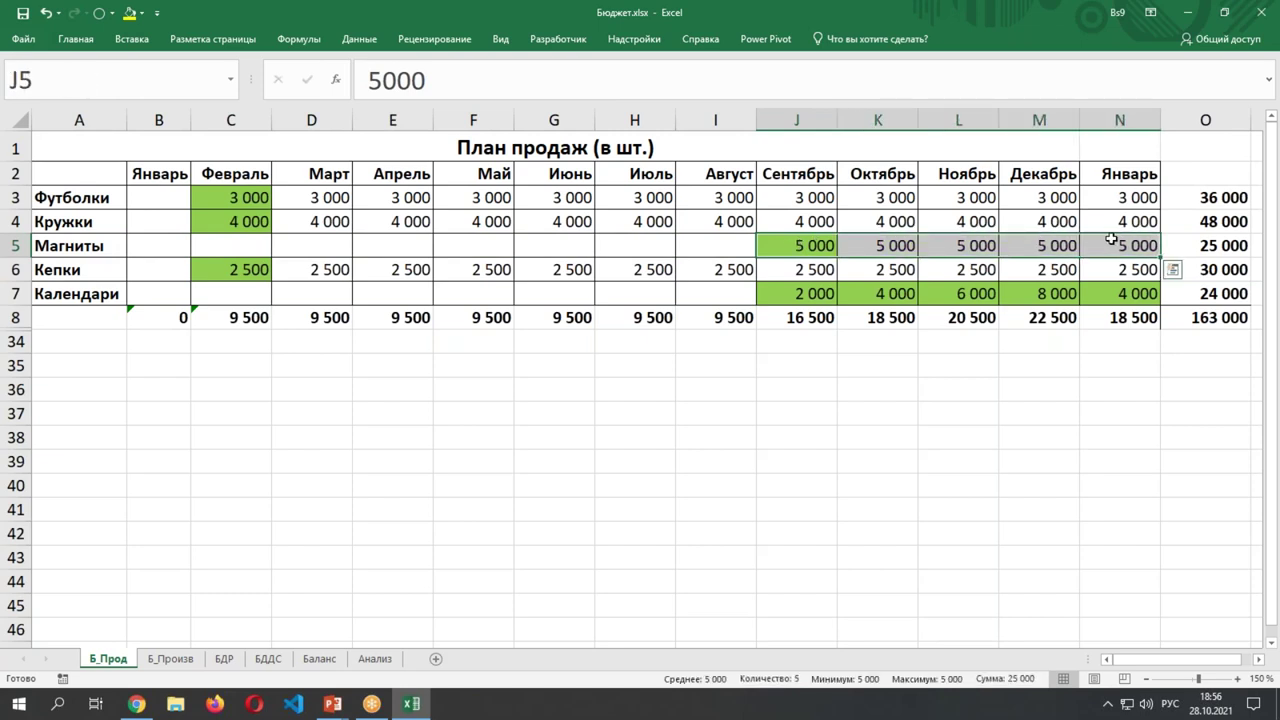
pyautogui.click(818, 246)
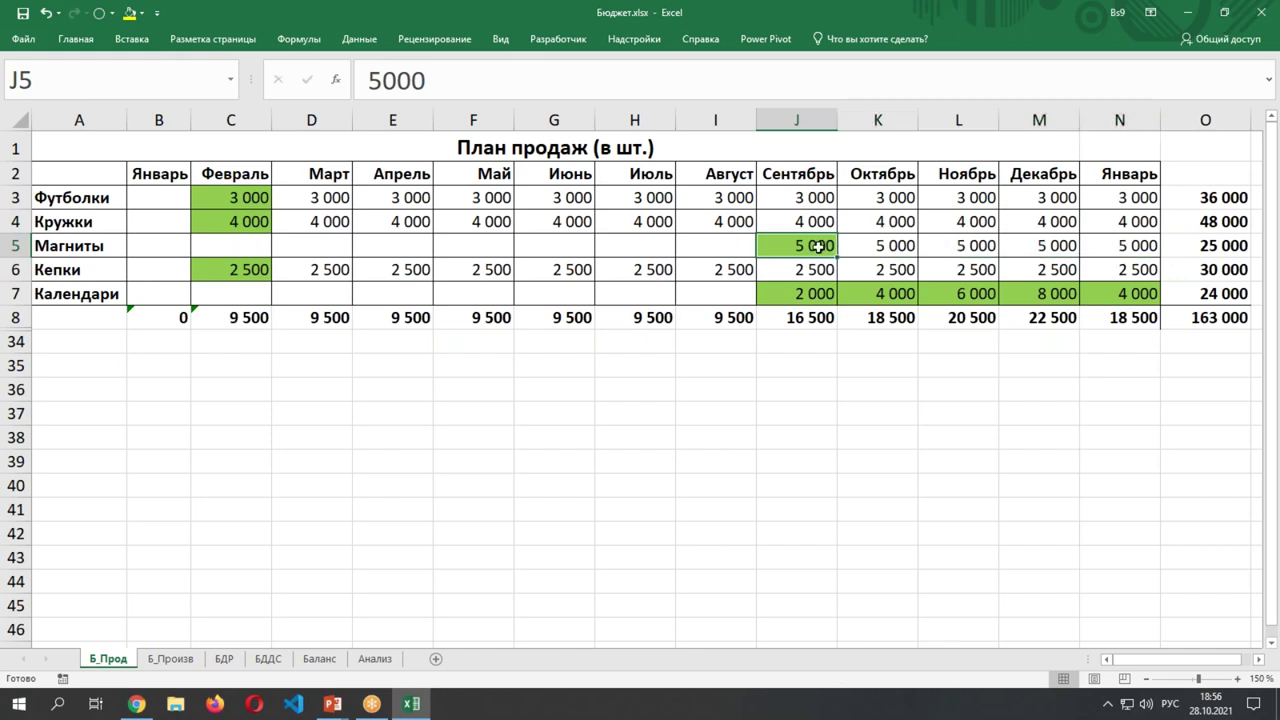
# On the Б_Прод sheet, set the September sales quantity of Магниты in J5 to 0.
pyautogui.write('0')
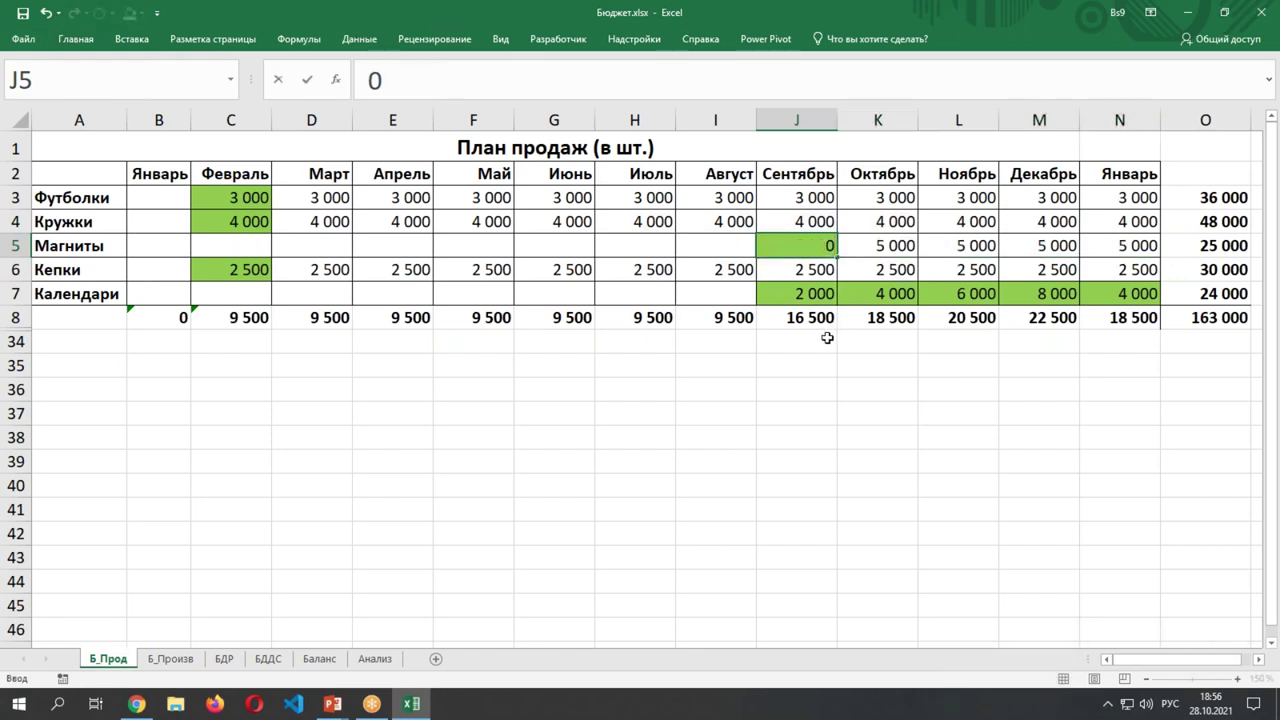
pyautogui.click(826, 366)
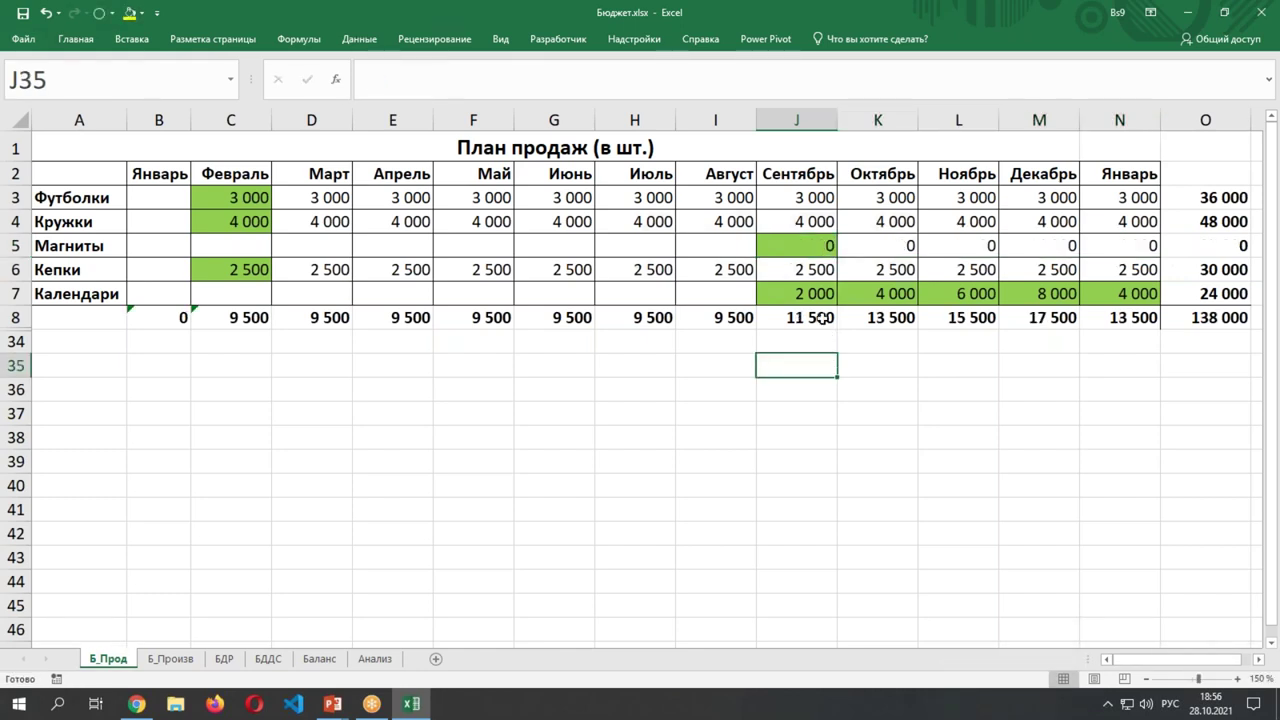
pyautogui.moveTo(826, 245); pyautogui.dragTo(1138, 245)
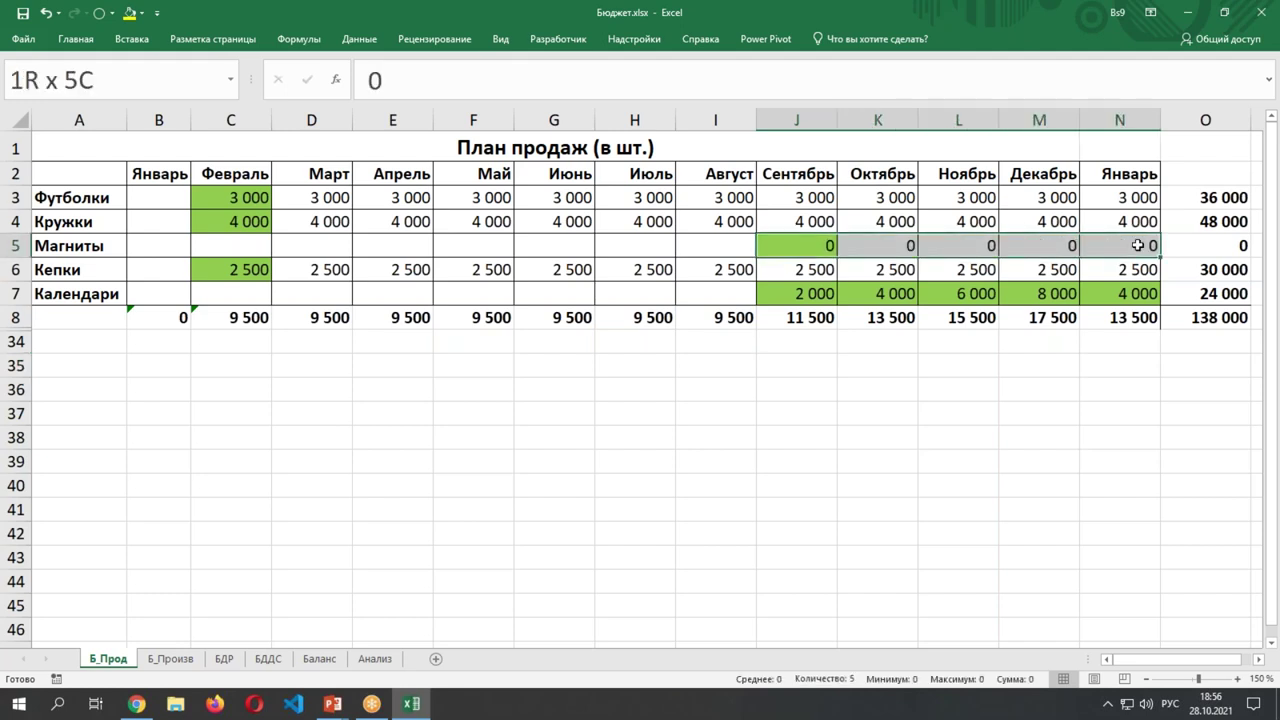
# Set the Календари sales quantities to 7000 for September in J7 and 9000 for October in K7.
pyautogui.moveTo(800, 292); pyautogui.dragTo(1138, 291)
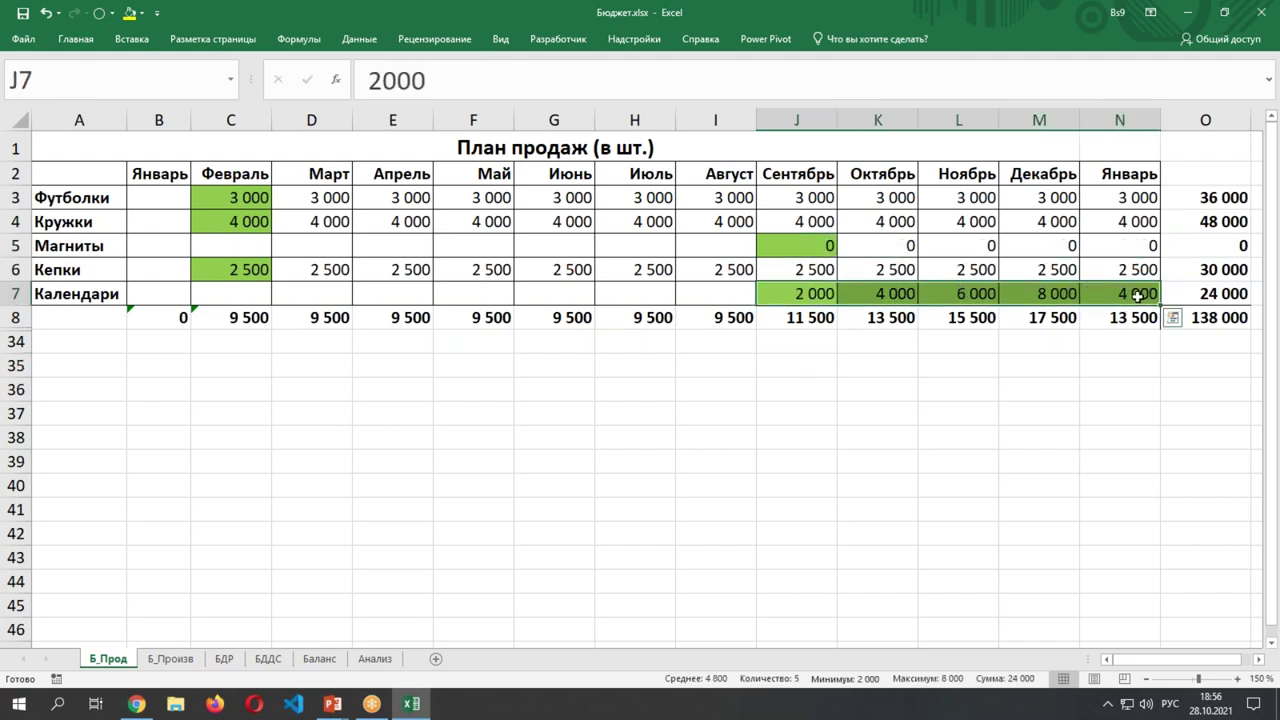
pyautogui.click(818, 290)
pyautogui.click(369, 80)
pyautogui.moveTo(369, 80); pyautogui.dragTo(381, 80)
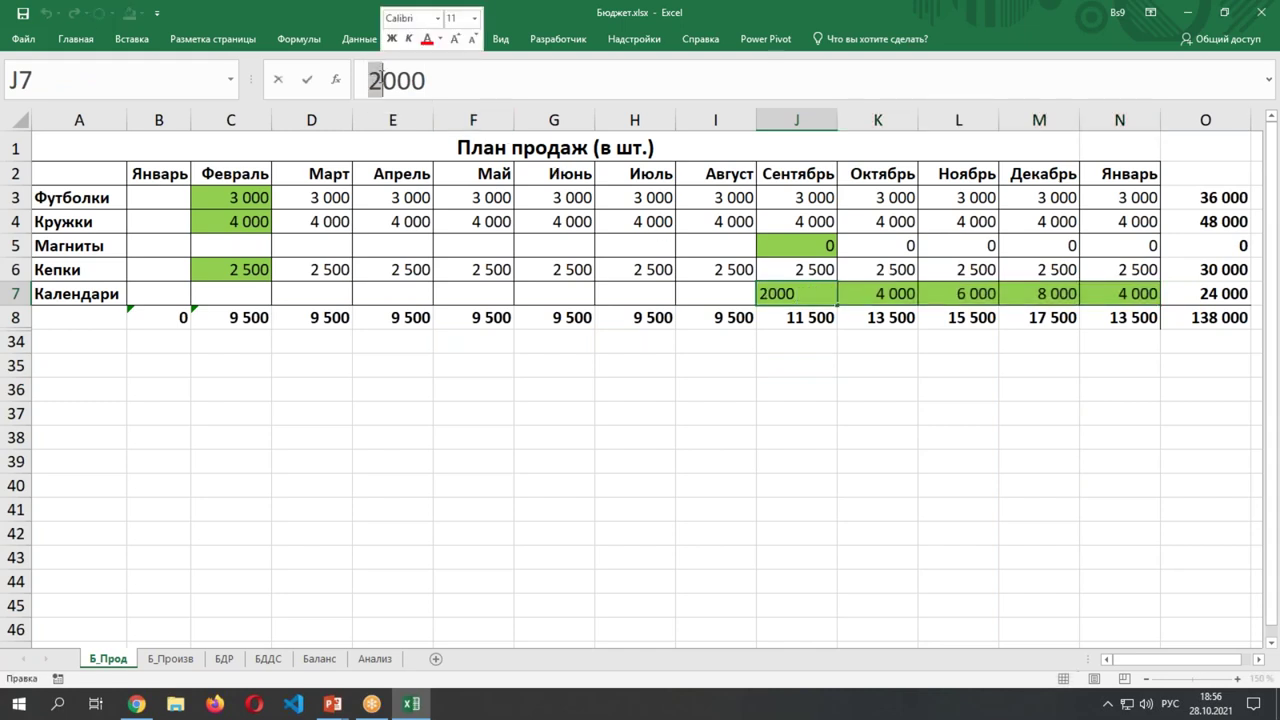
pyautogui.write('7')
pyautogui.press('Return')
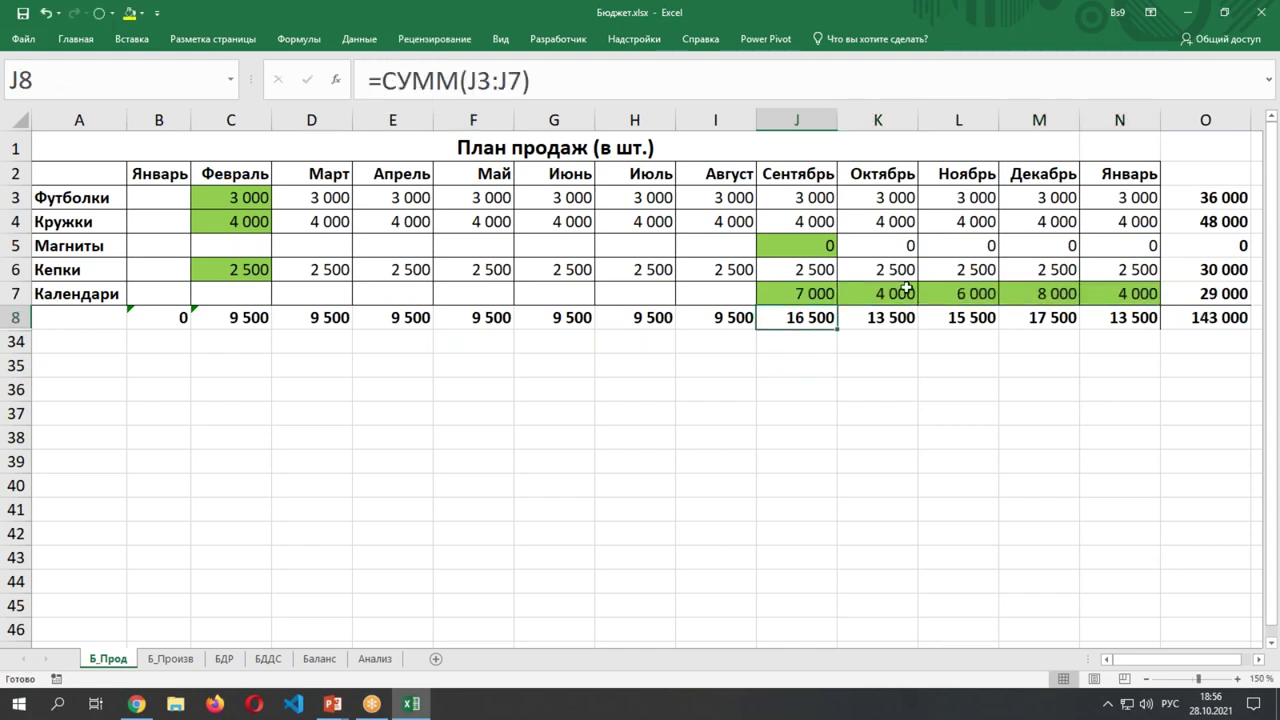
pyautogui.click(900, 290)
pyautogui.click(369, 80)
pyautogui.moveTo(369, 80); pyautogui.dragTo(381, 80)
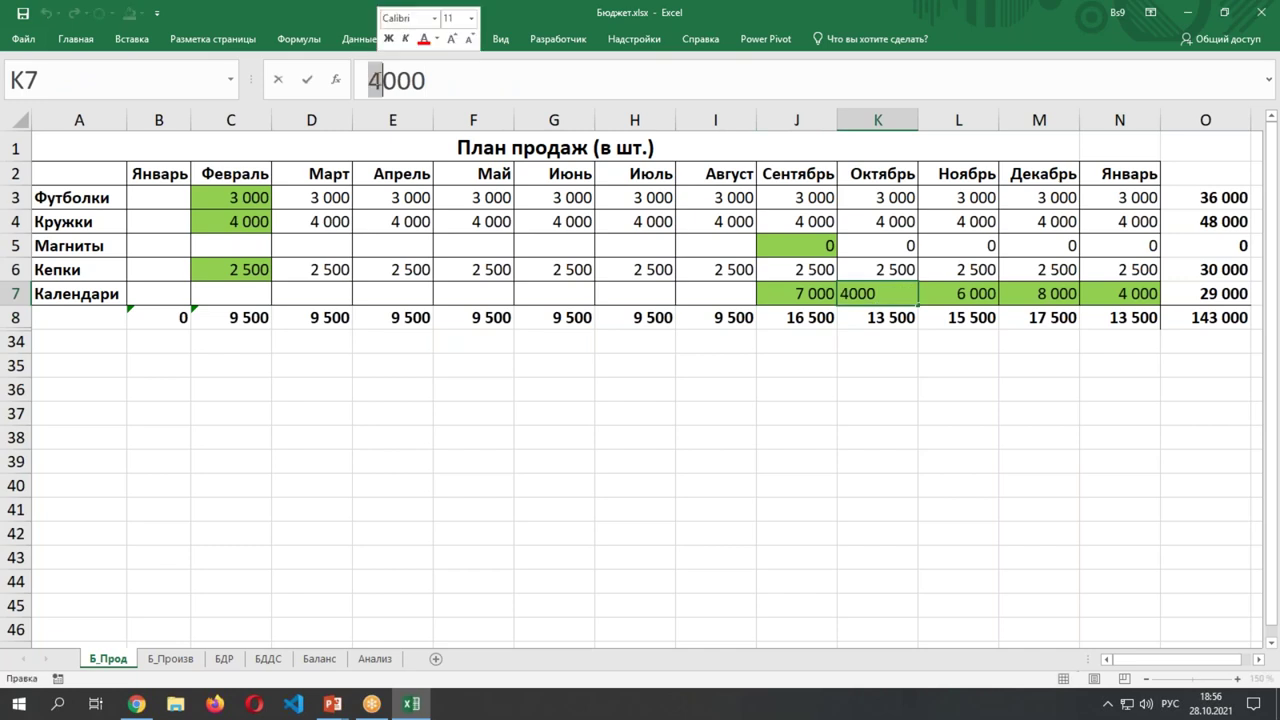
pyautogui.write('9')
pyautogui.press('Return')
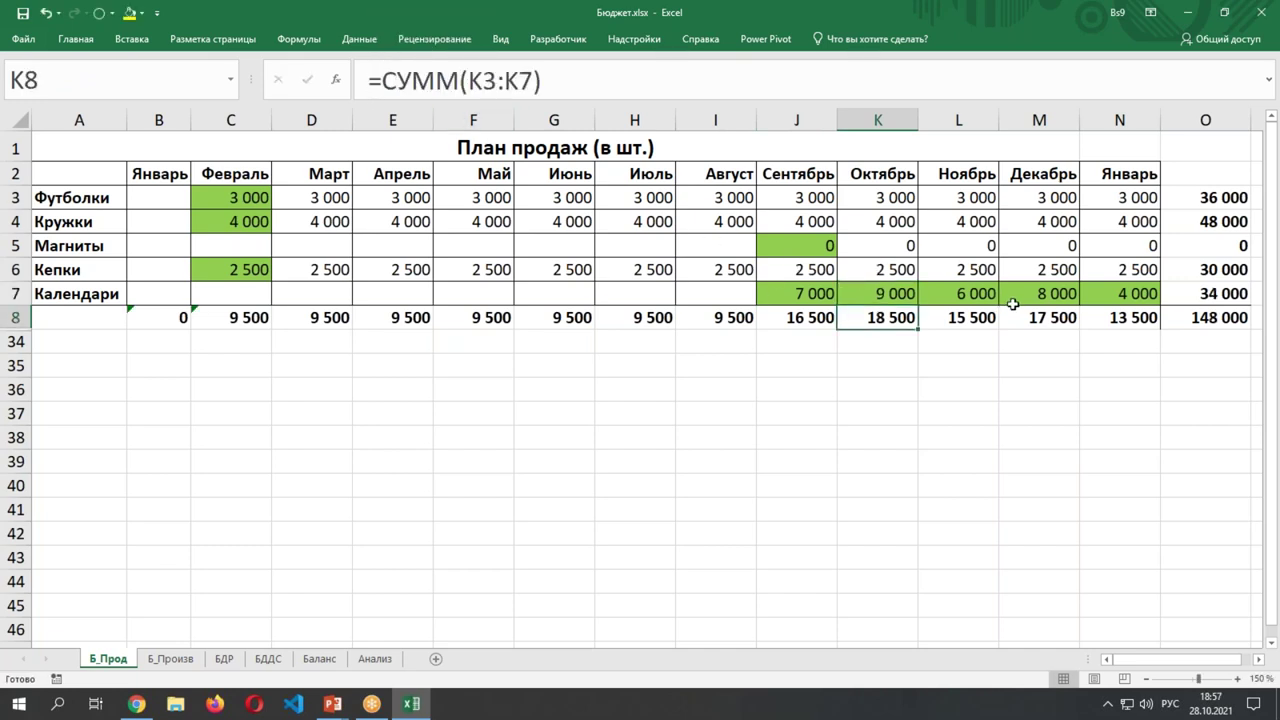
# Set the Календари sales quantities to 11000 in L7, 13000 in M7 and 9000 in N7.
pyautogui.click(976, 293)
pyautogui.moveTo(369, 80); pyautogui.dragTo(382, 80)
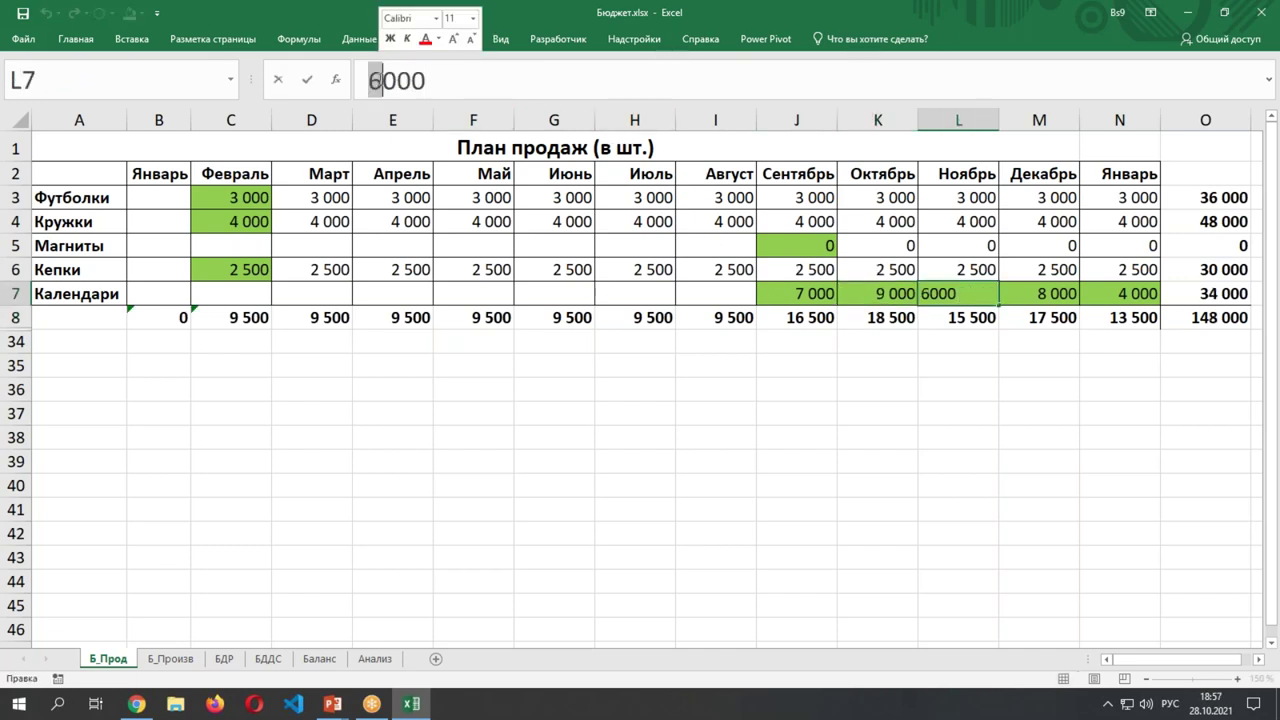
pyautogui.write('11')
pyautogui.press('Return')
pyautogui.click(1060, 292)
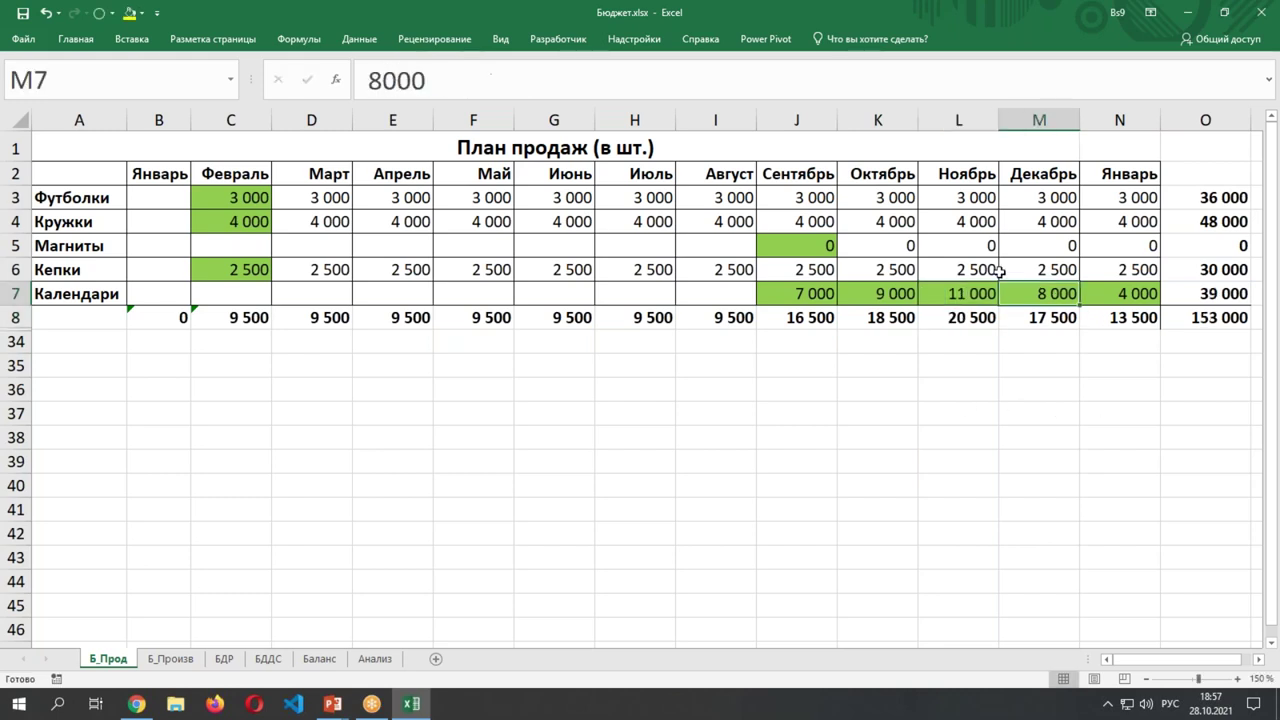
pyautogui.click(369, 80)
pyautogui.moveTo(369, 80); pyautogui.dragTo(382, 80)
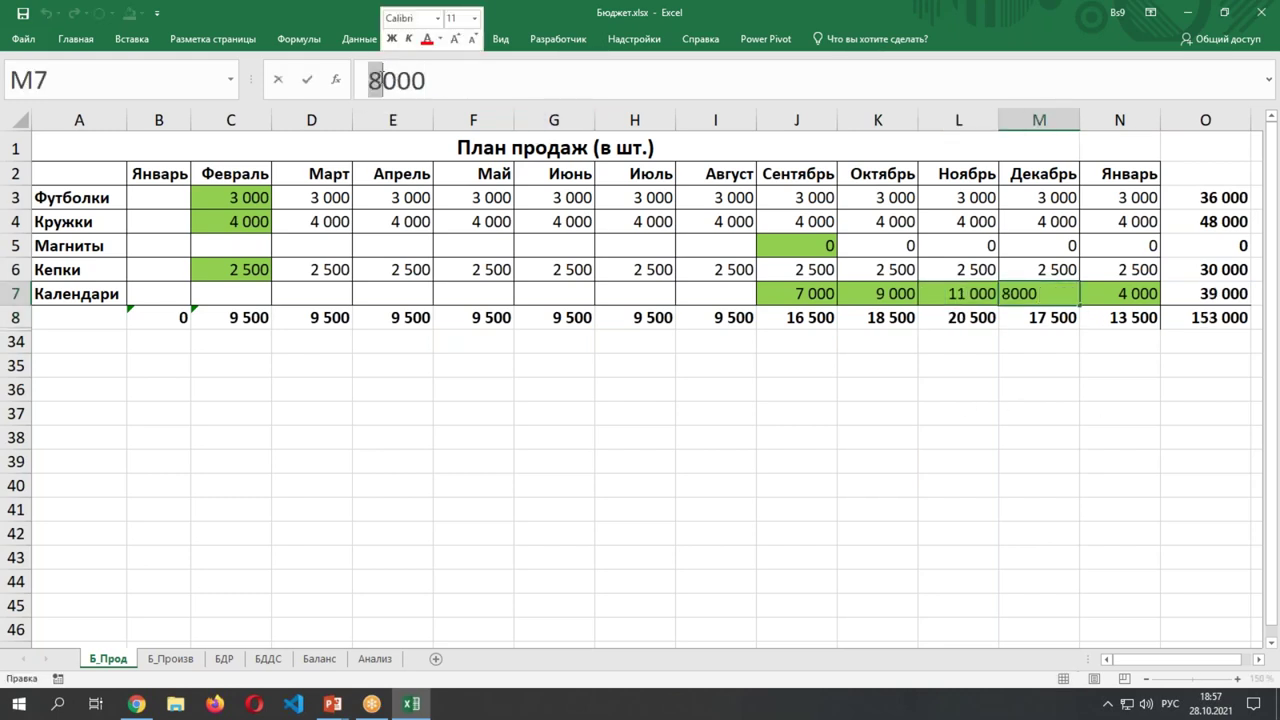
pyautogui.write('13')
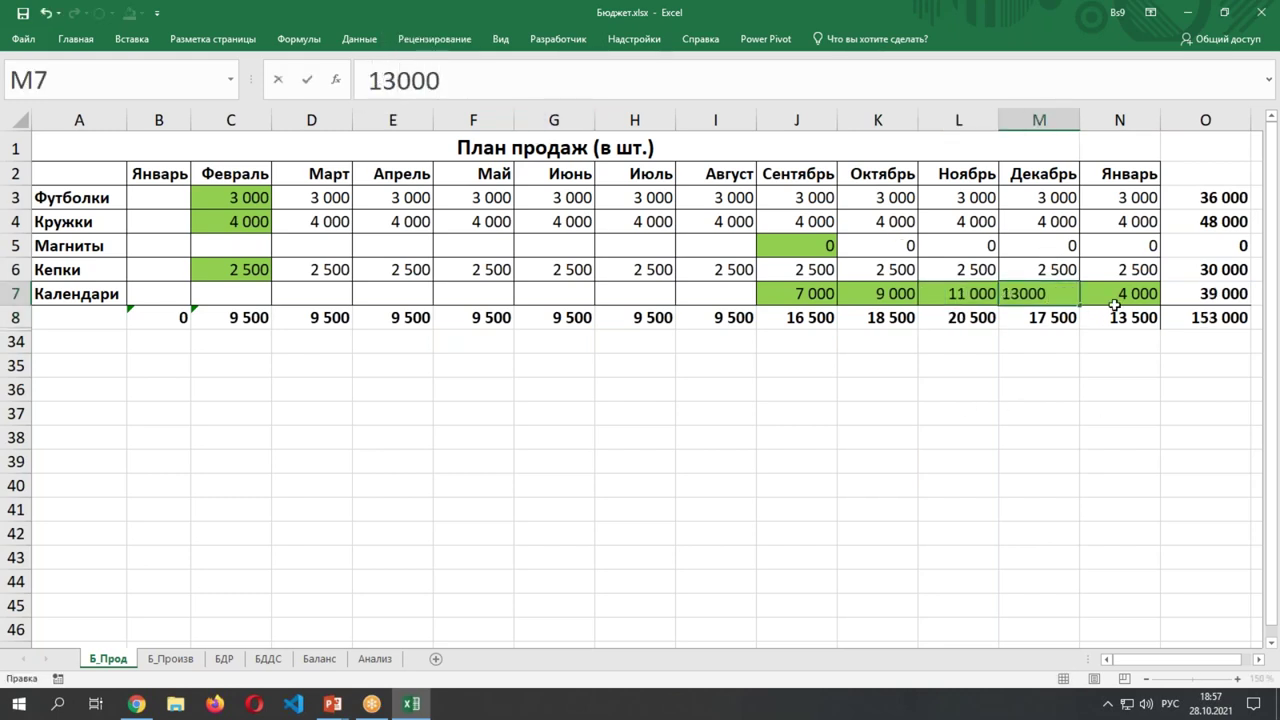
pyautogui.click(1112, 300)
pyautogui.click(369, 80)
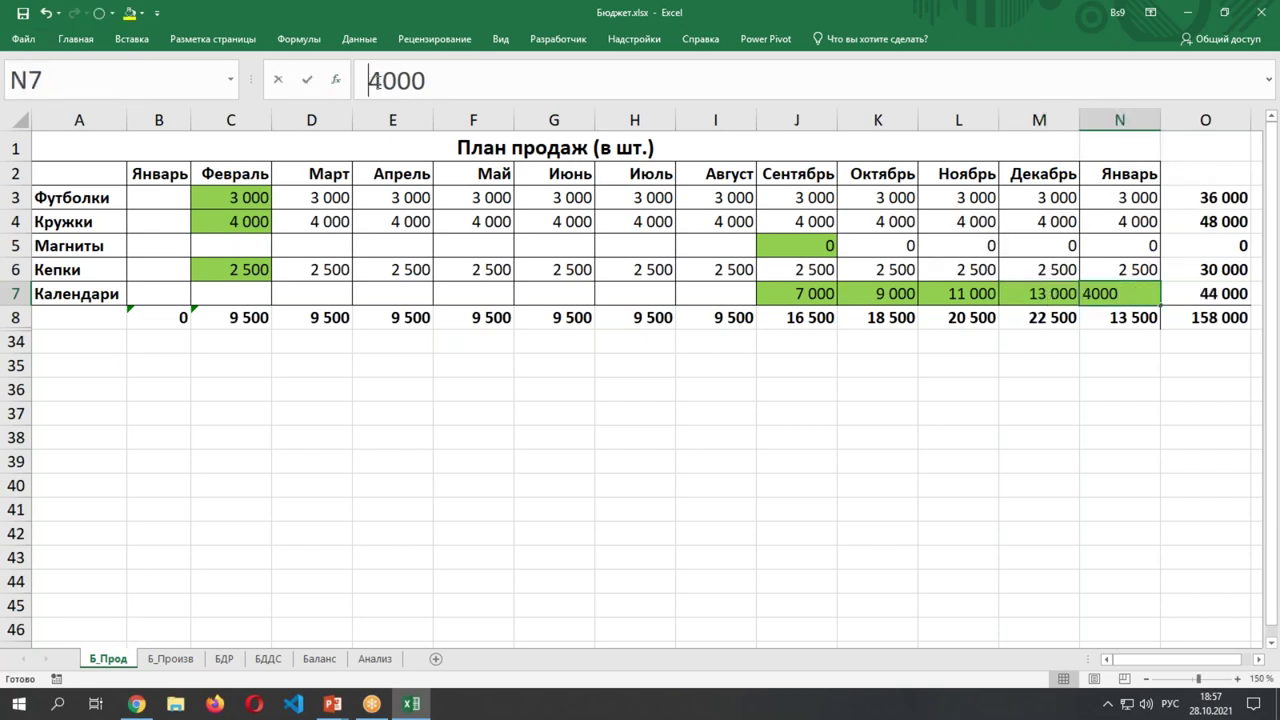
pyautogui.moveTo(369, 80); pyautogui.dragTo(382, 80)
pyautogui.write('9')
pyautogui.press('Return')
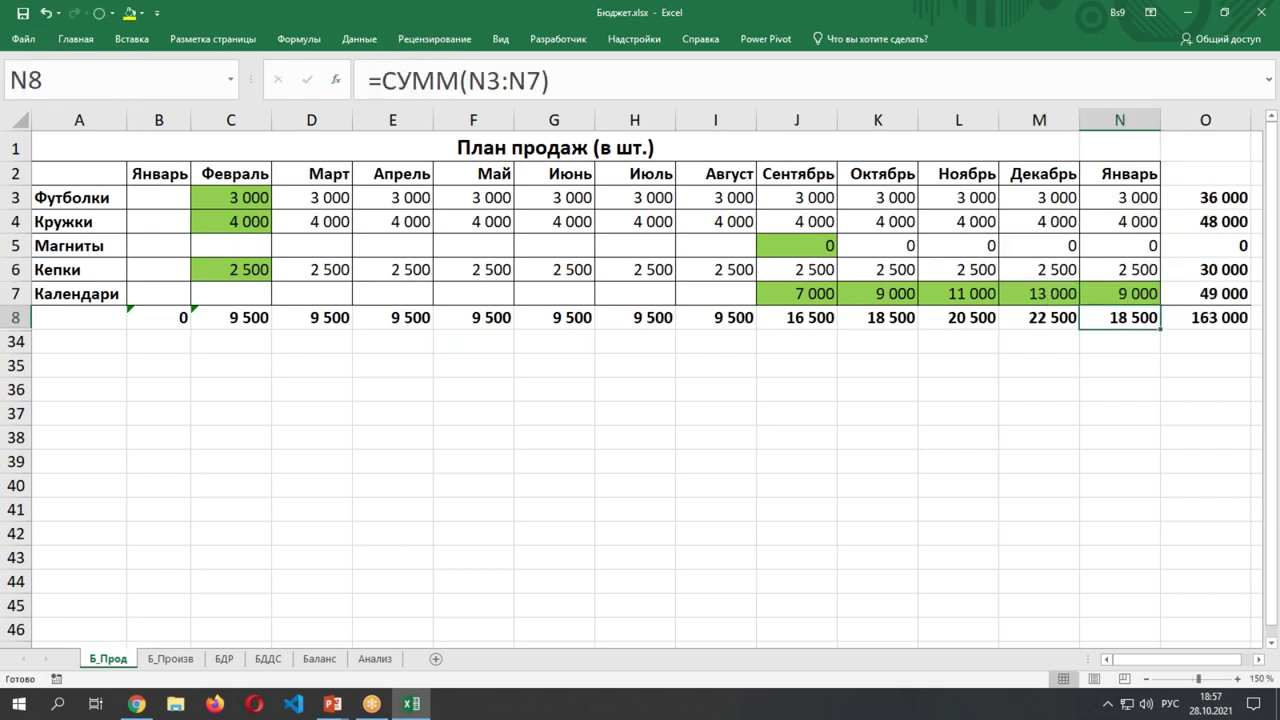
# Check the overall sales total in O8, the Магниты and Календари rows from September to January, and the February quantities C3:C7.
pyautogui.click(1205, 318)
pyautogui.moveTo(804, 246); pyautogui.dragTo(1085, 243)
pyautogui.moveTo(780, 294); pyautogui.dragTo(1091, 293)
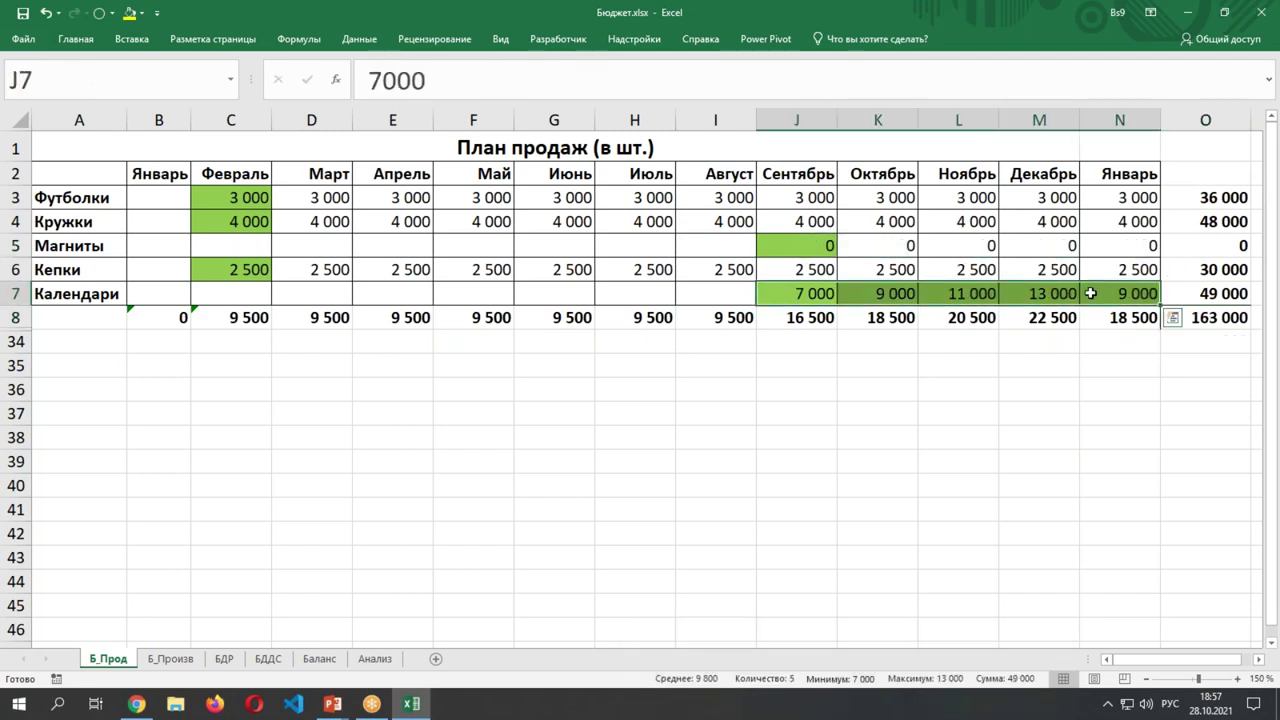
pyautogui.click(306, 463)
pyautogui.click(243, 206)
pyautogui.moveTo(243, 208); pyautogui.dragTo(243, 292)
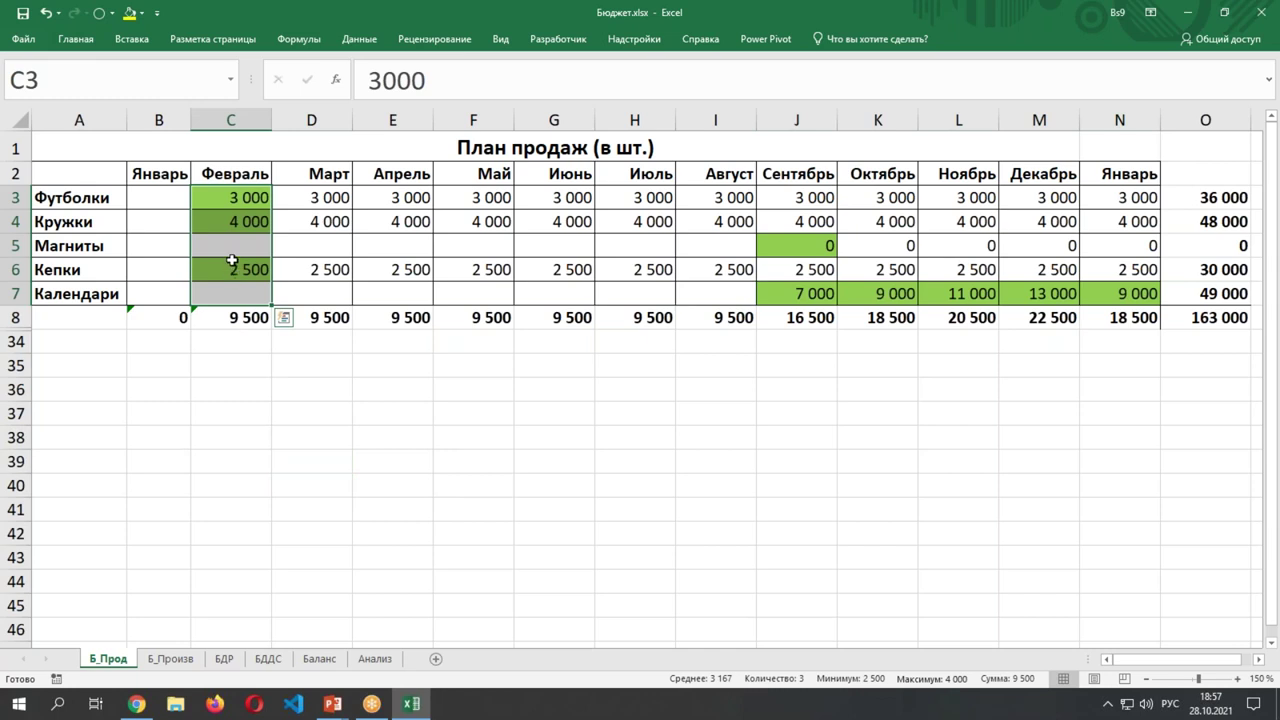
# Set the February sales quantities to 9500 for Футболки in C3 and to 0 for Кружки in C4 and Кепки in C6.
pyautogui.click(237, 198)
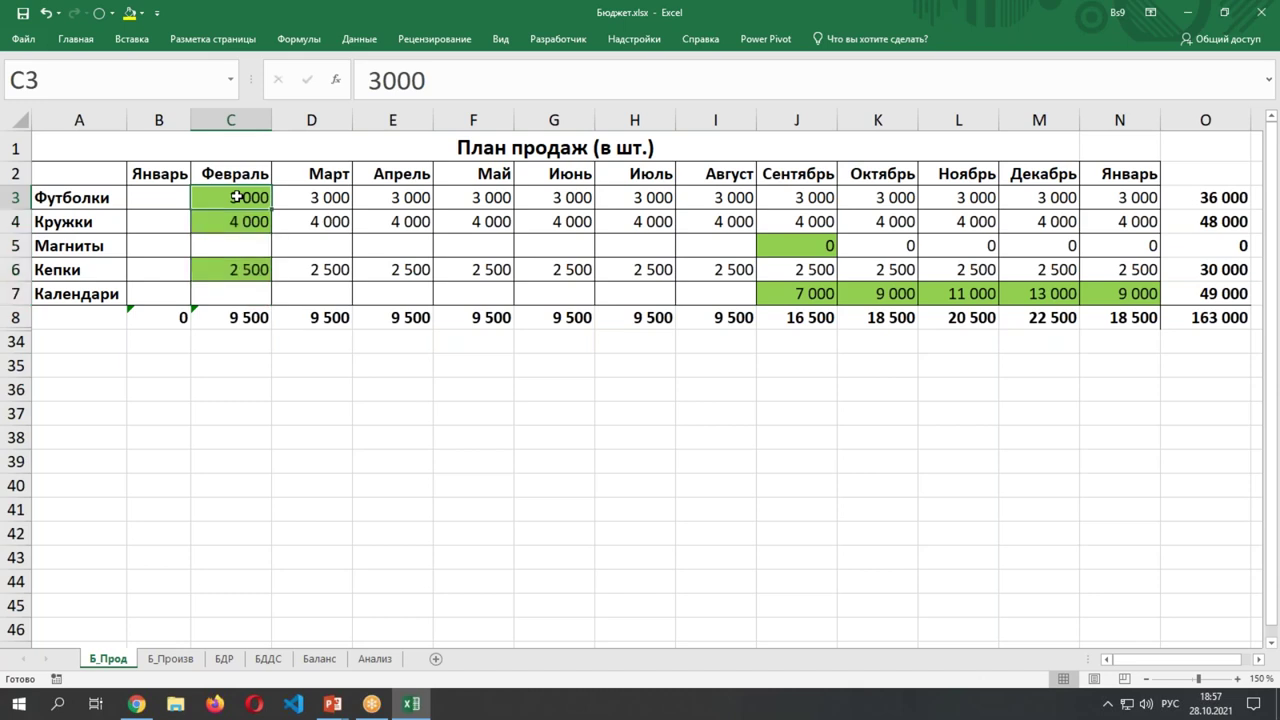
pyautogui.write('9500')
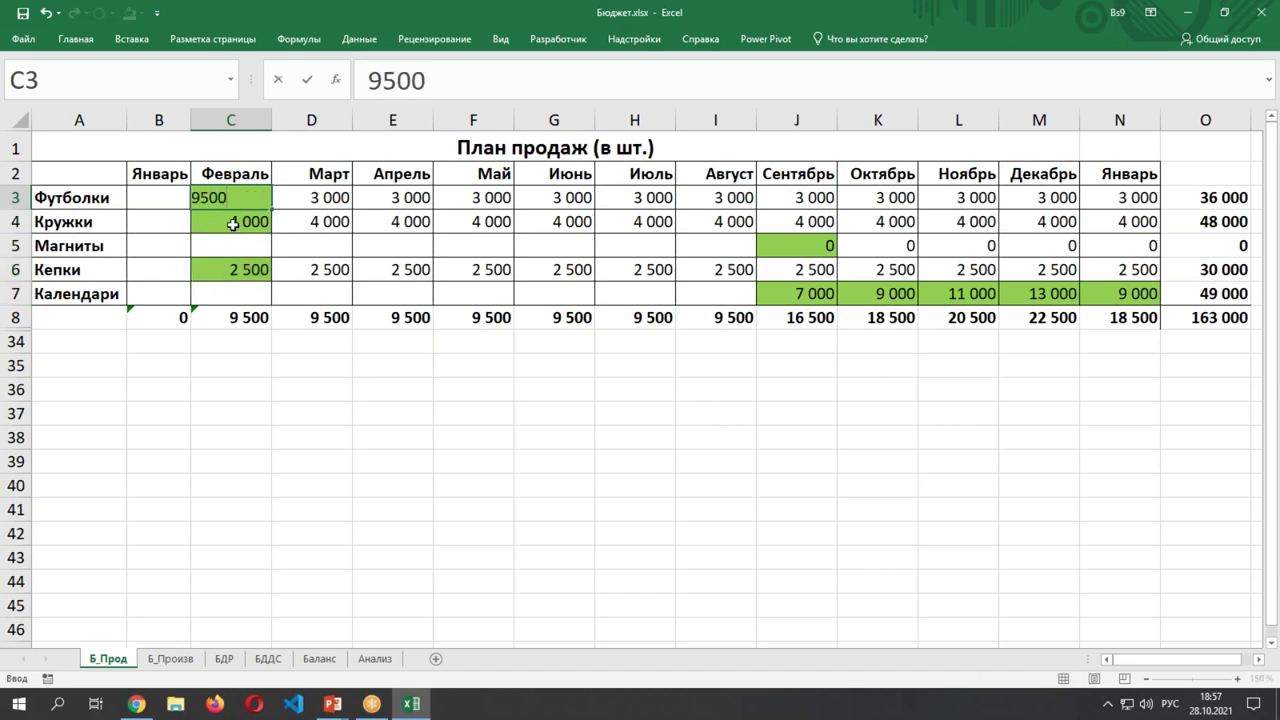
pyautogui.press('Return')
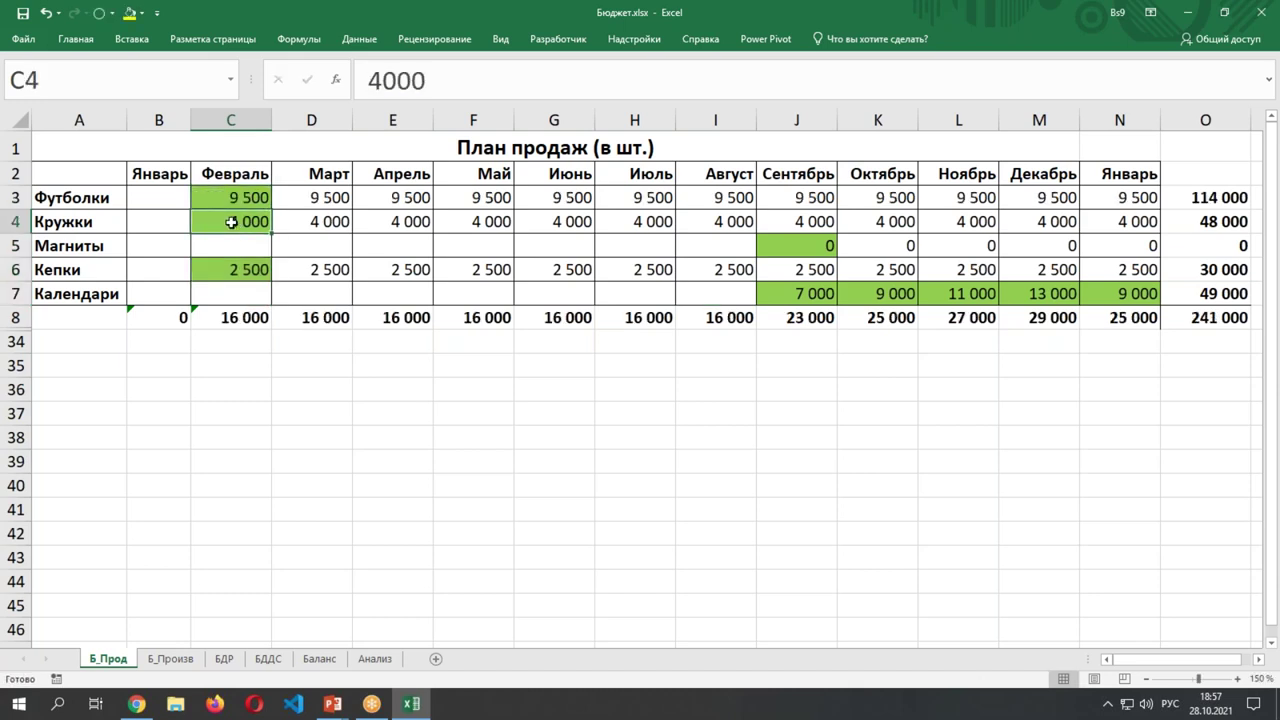
pyautogui.write('0')
pyautogui.click(246, 268)
pyautogui.write('0')
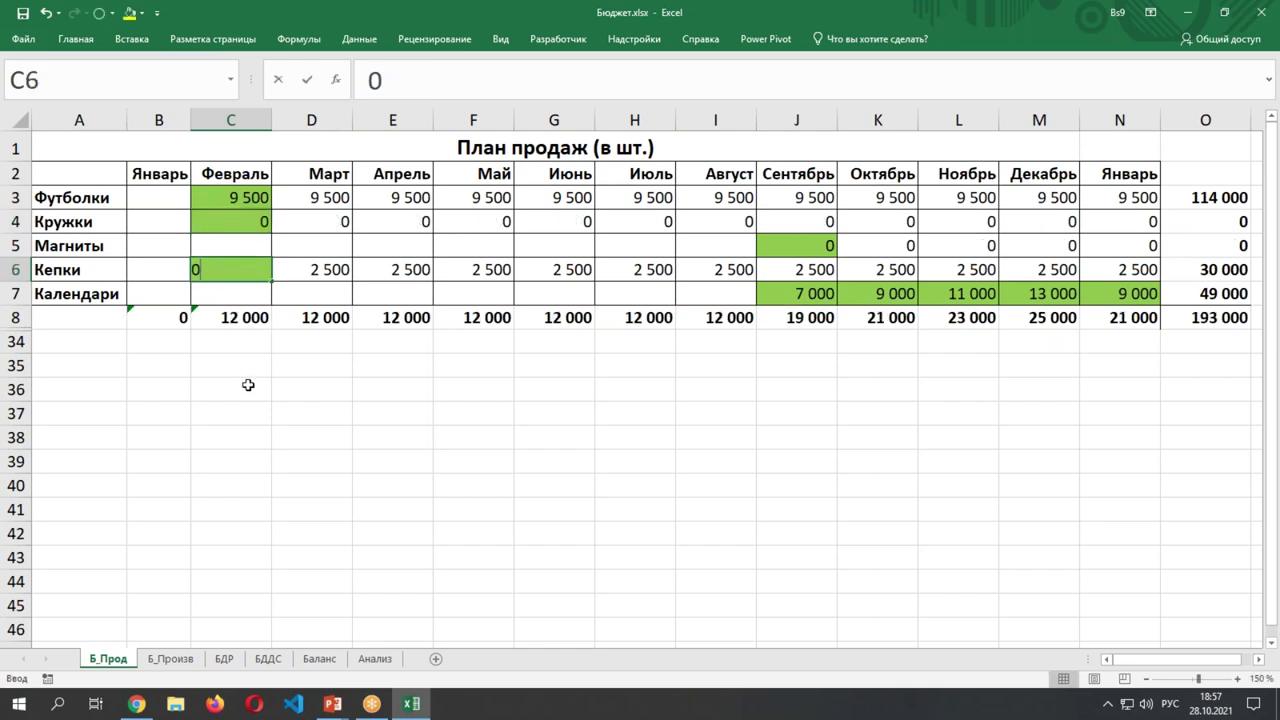
pyautogui.click(248, 389)
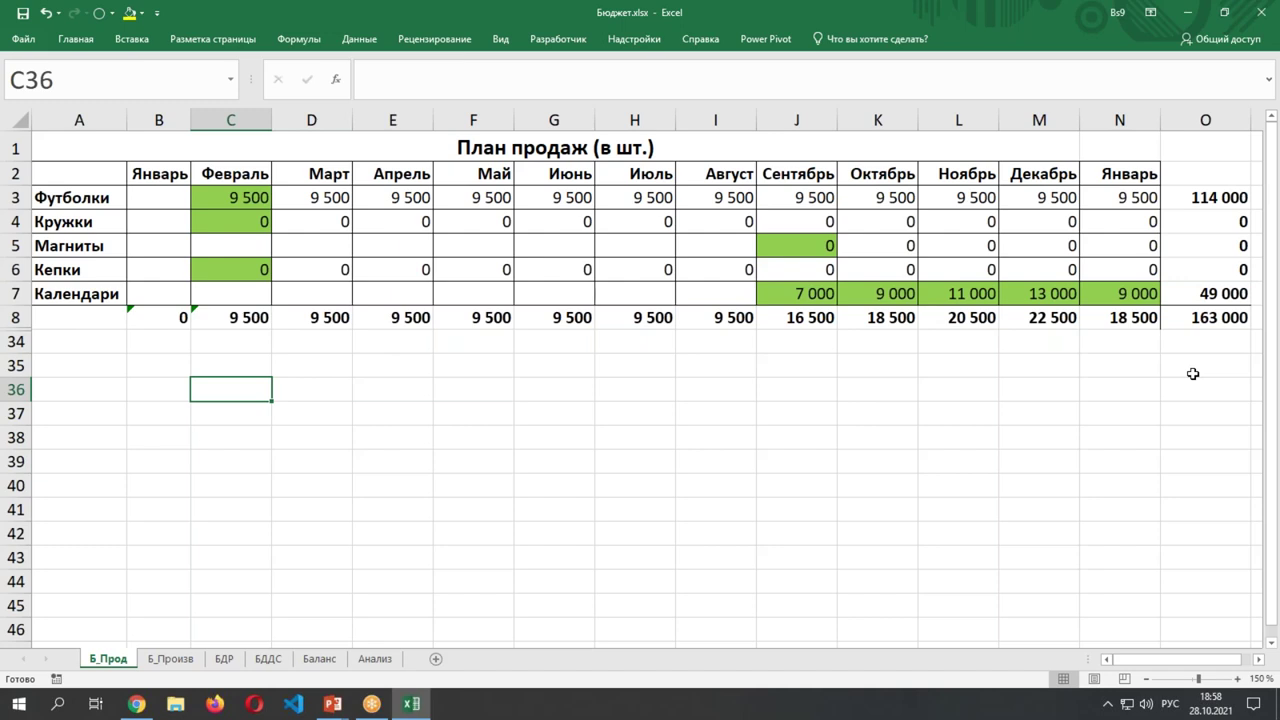
# Check the sales plan totals O3:O8, and fit the widths of columns G to I to their contents on the Баланс sheet.
pyautogui.moveTo(1203, 196); pyautogui.dragTo(1203, 312)
pyautogui.click(1195, 316)
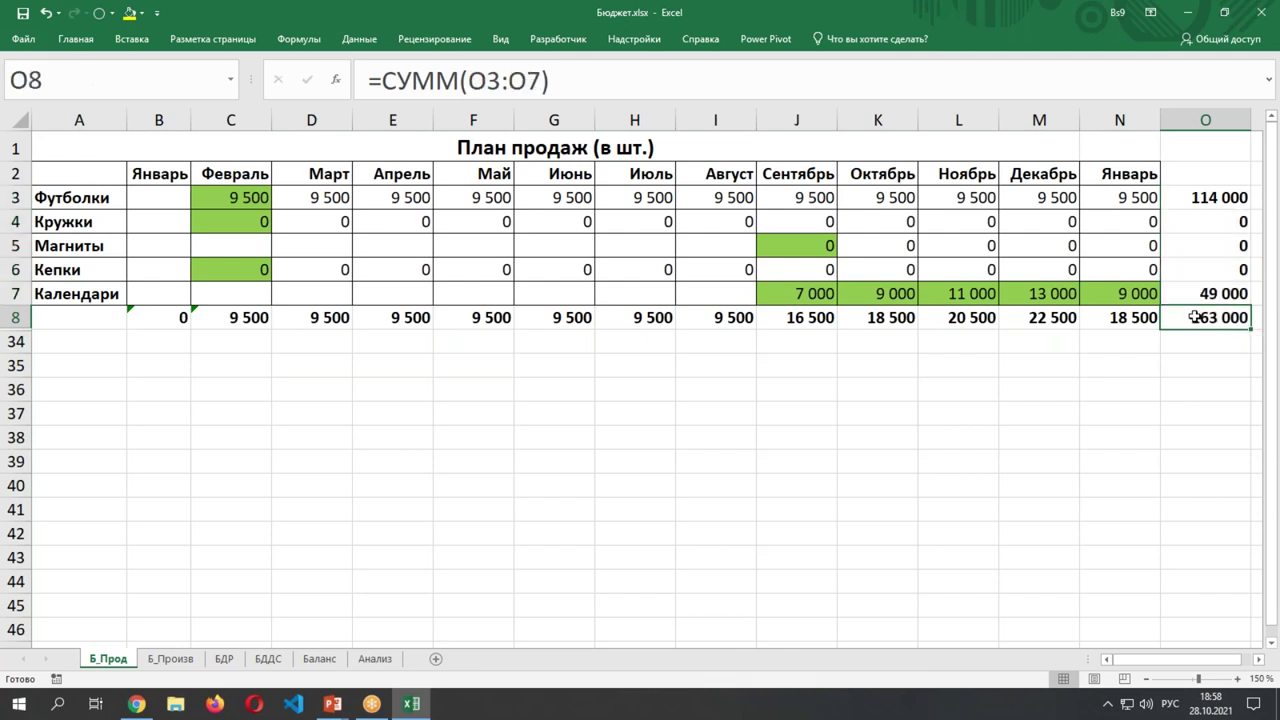
pyautogui.click(319, 660)
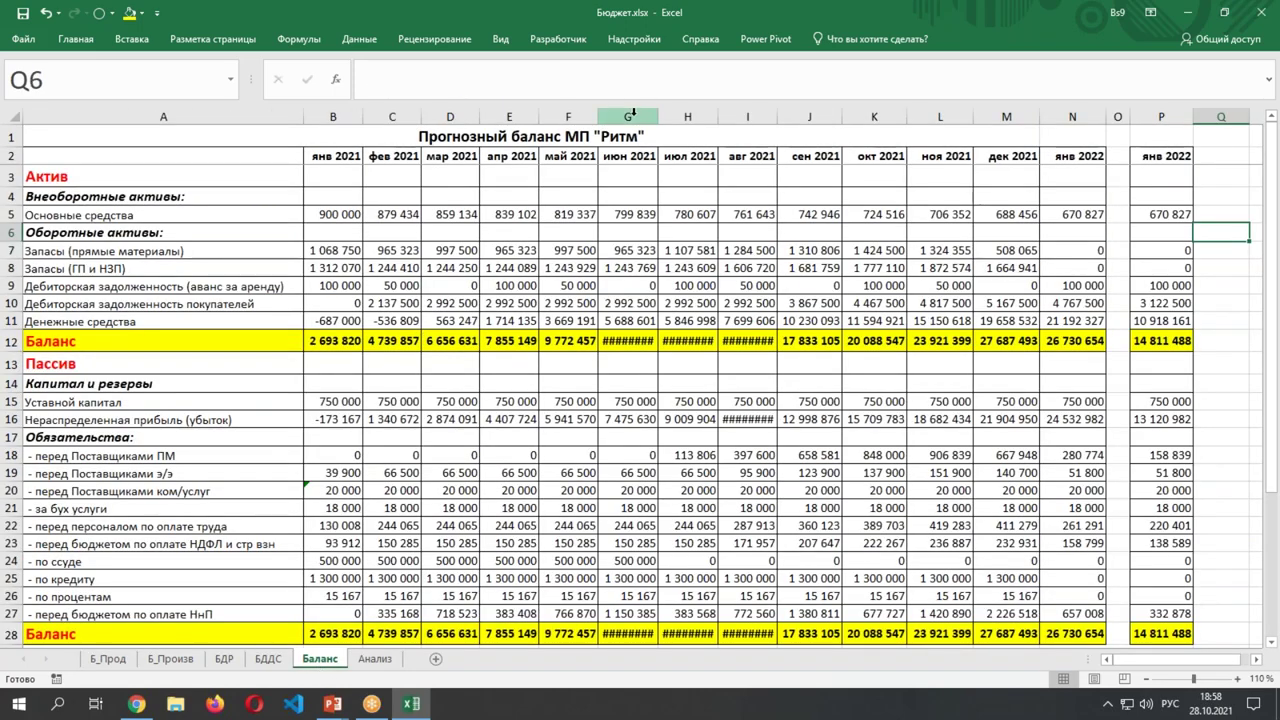
pyautogui.moveTo(628, 117); pyautogui.dragTo(735, 117)
pyautogui.doubleClick(778, 117)
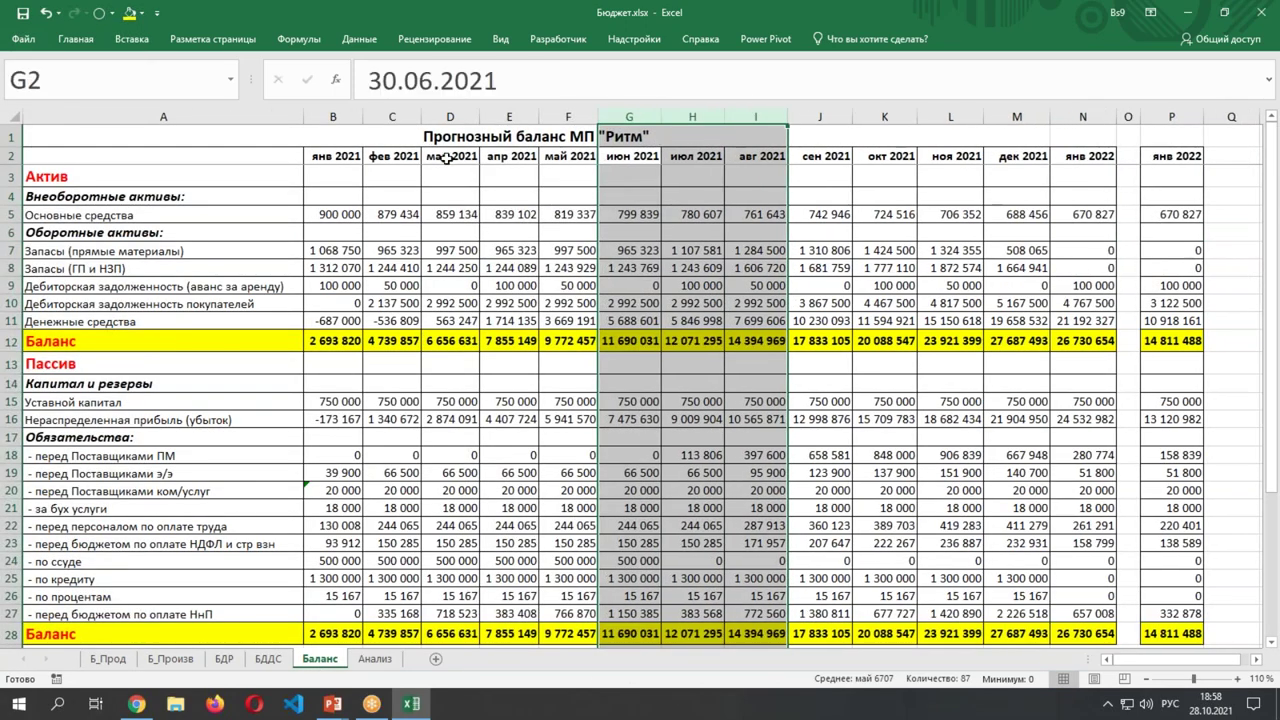
# Label the saved balance column БЫЛО in P1 and the recalculated January 2022 column СТАЛО in N1.
pyautogui.moveTo(328, 157); pyautogui.dragTo(1110, 635)
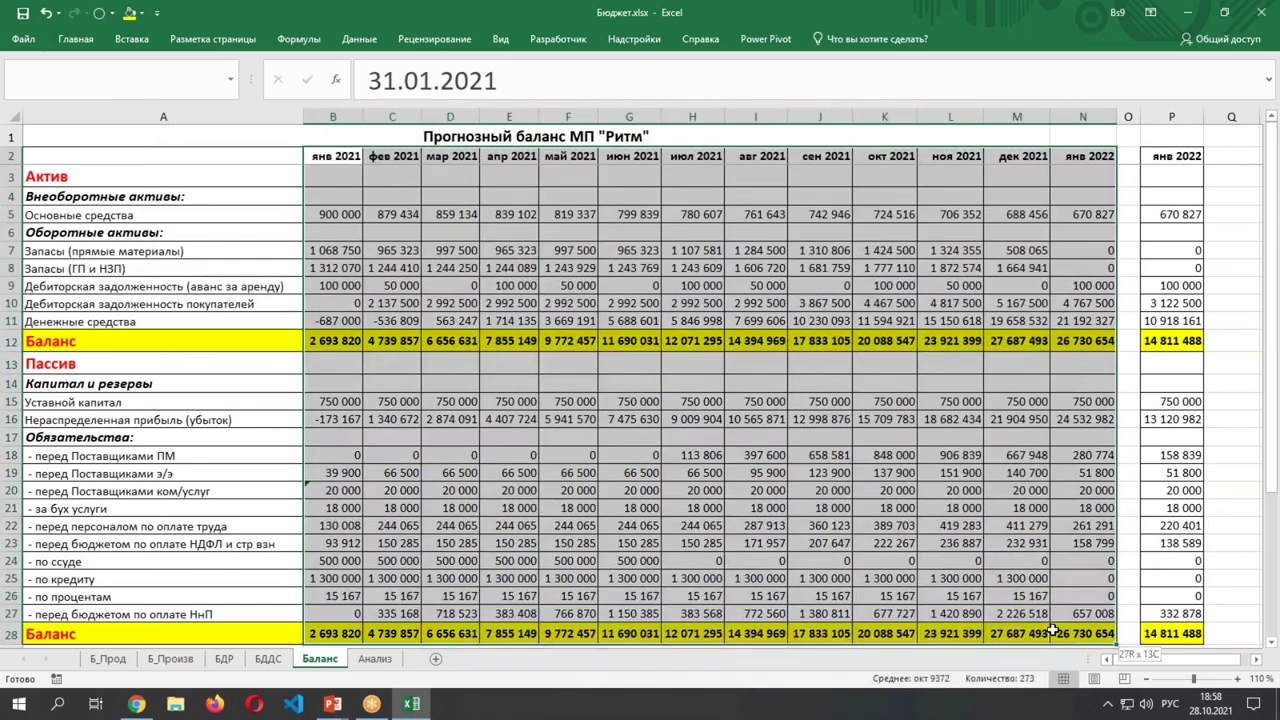
pyautogui.moveTo(1078, 320); pyautogui.dragTo(1172, 321)
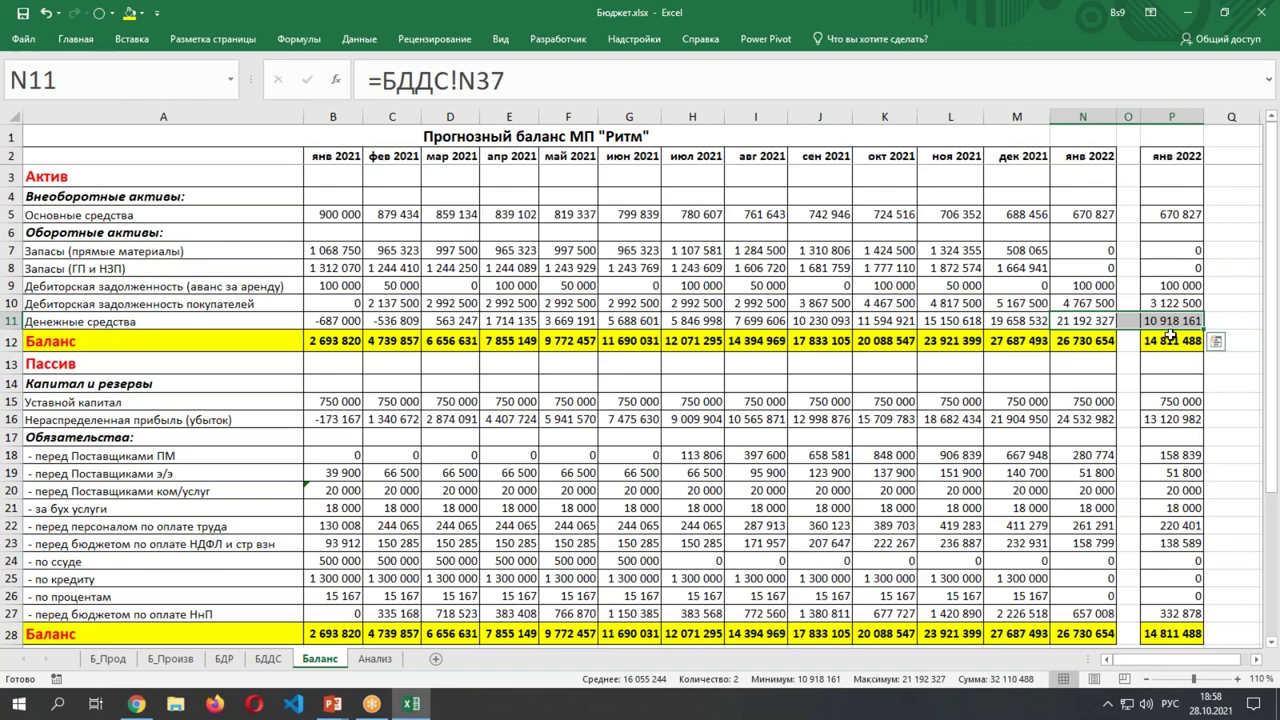
pyautogui.click(1174, 135)
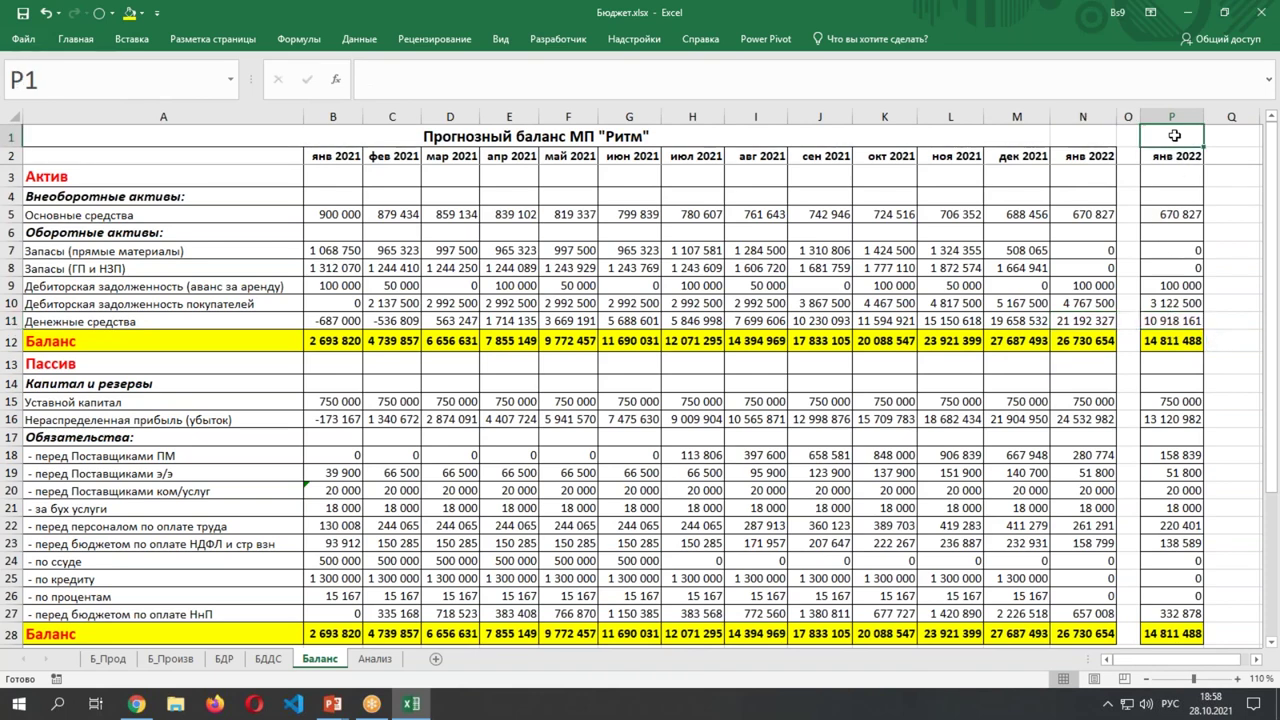
pyautogui.write('БЫЛО')
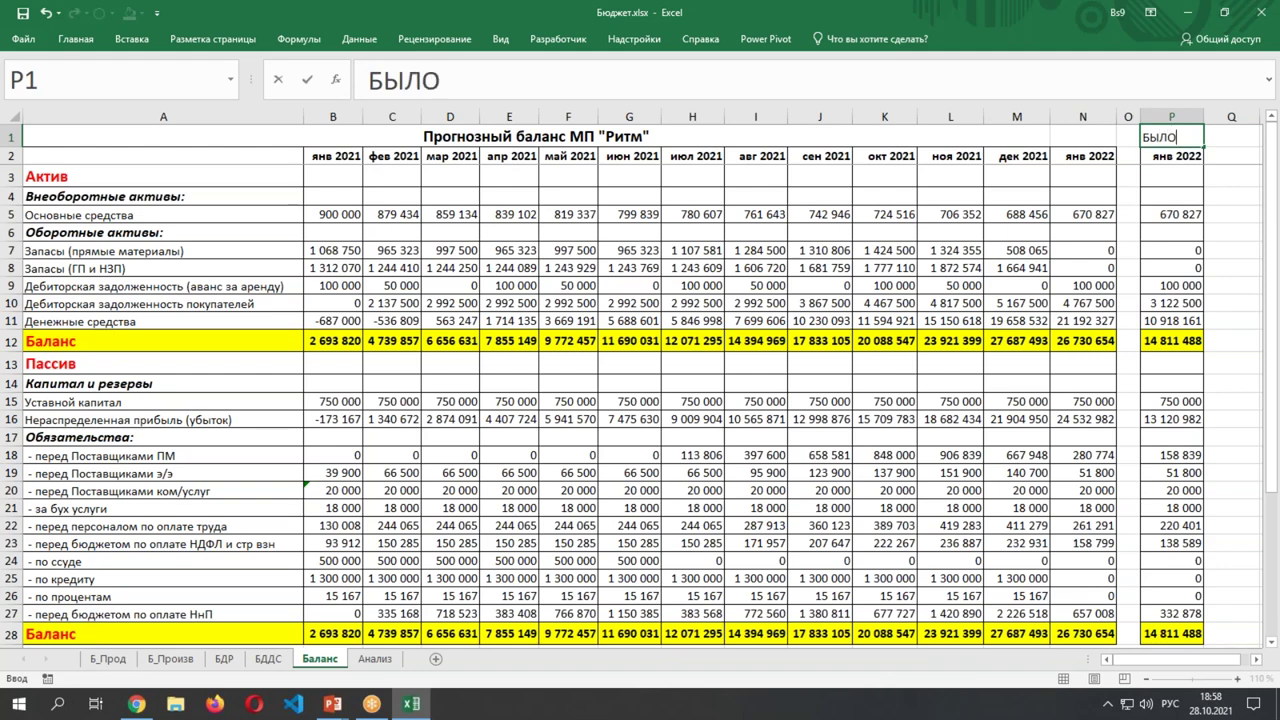
pyautogui.click(1084, 137)
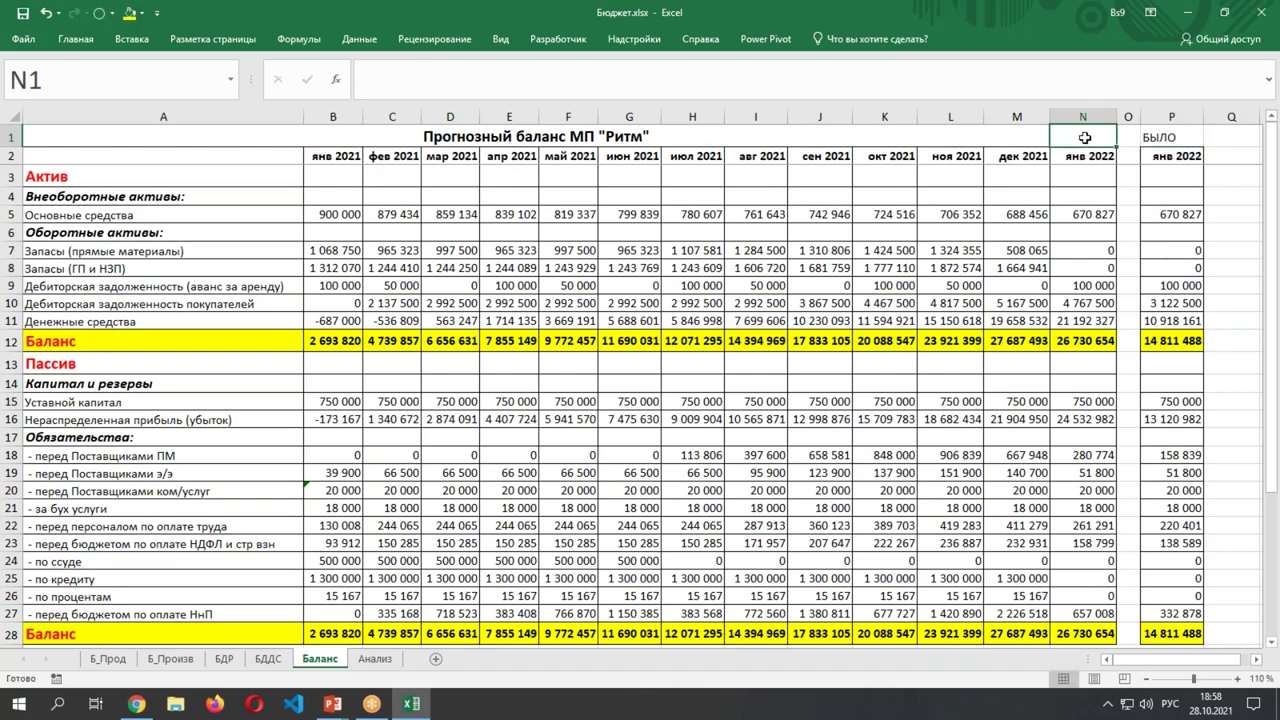
pyautogui.write('СТАЛО')
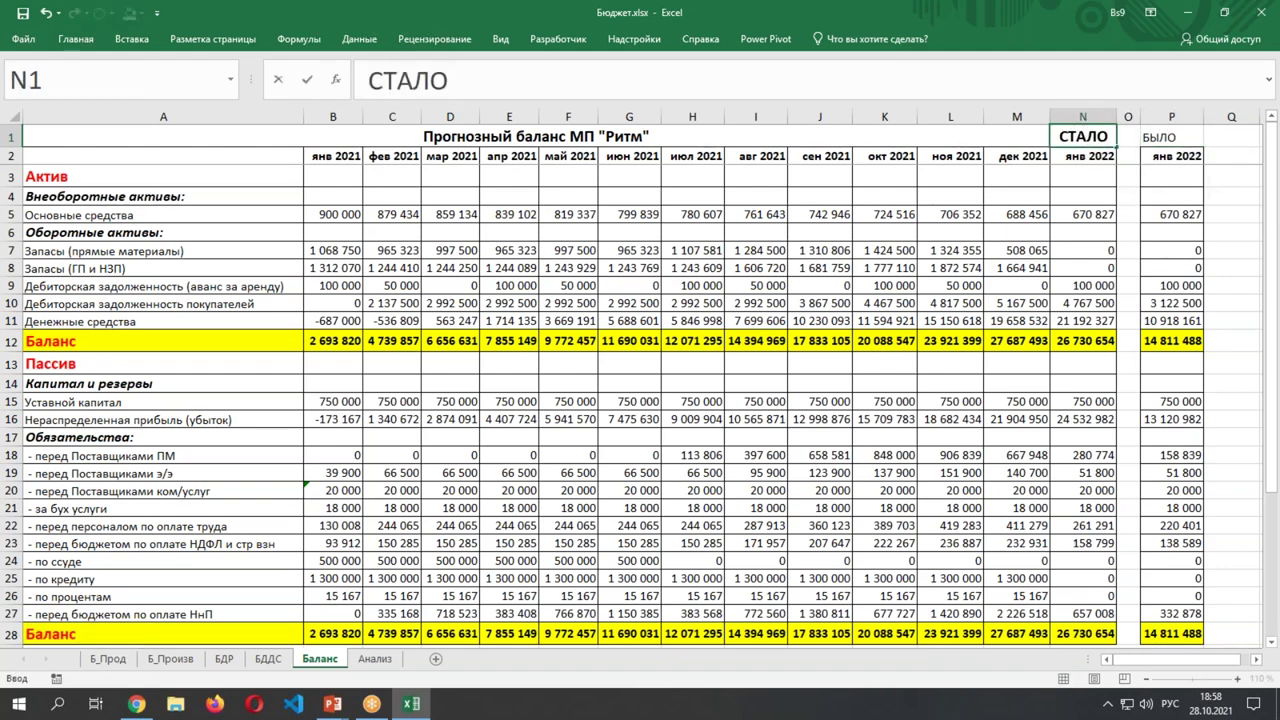
pyautogui.click(1241, 339)
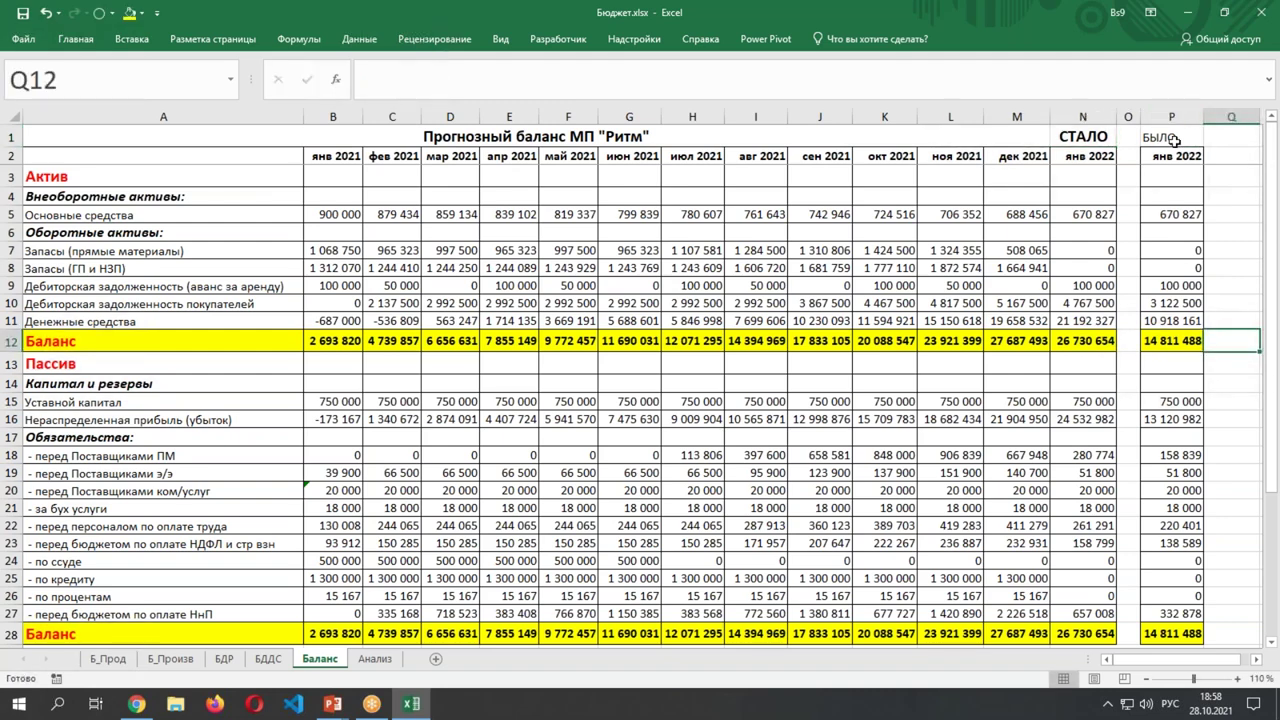
# Make the БЫЛО label in P1 bold and centre it.
pyautogui.click(1174, 140)
pyautogui.click(75, 39)
pyautogui.click(92, 94)
pyautogui.click(275, 93)
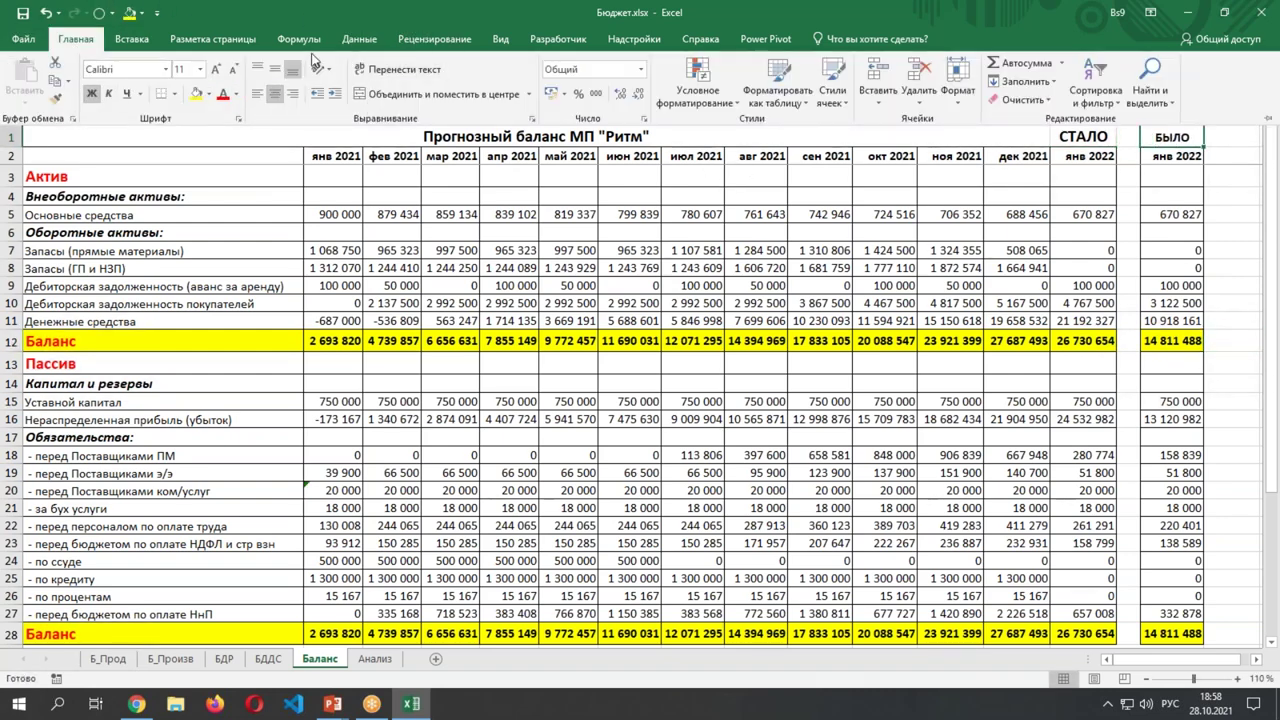
# Compare Денежные средства in N11 and P11 and Нераспределенная прибыль in N16 and P16 between the СТАЛО and БЫЛО columns.
pyautogui.click(1175, 320)
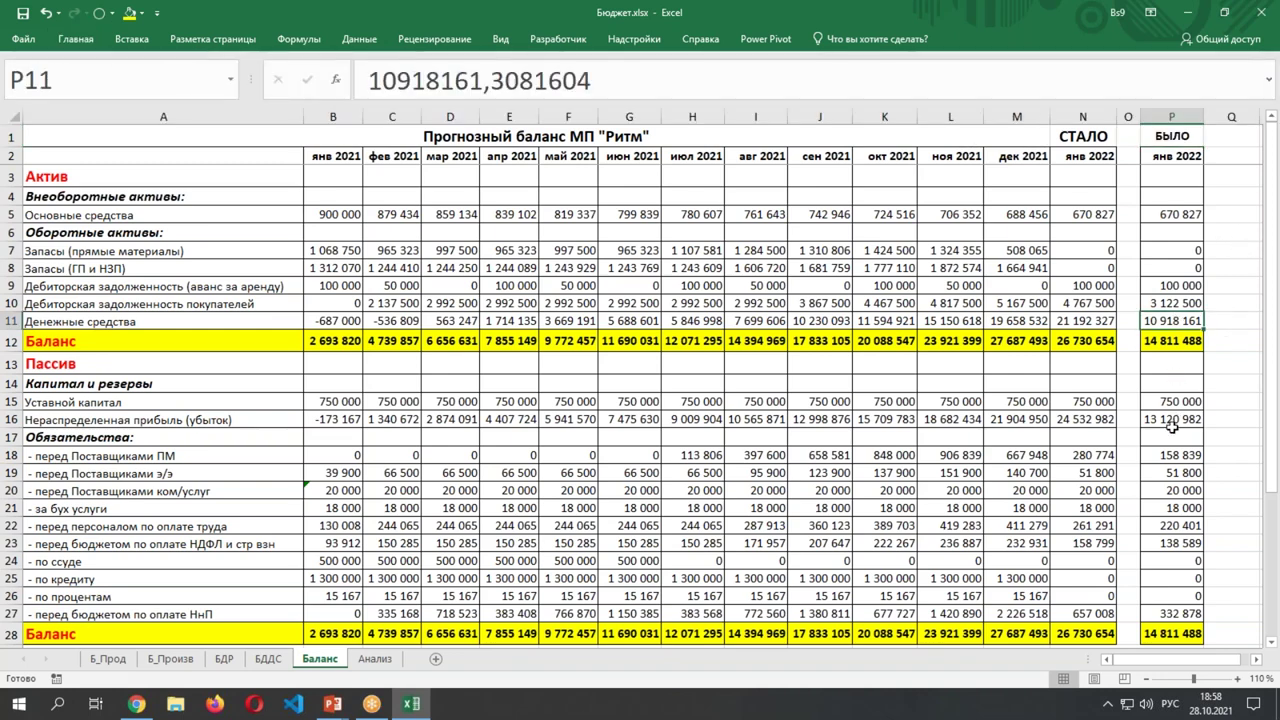
pyautogui.click(1071, 322)
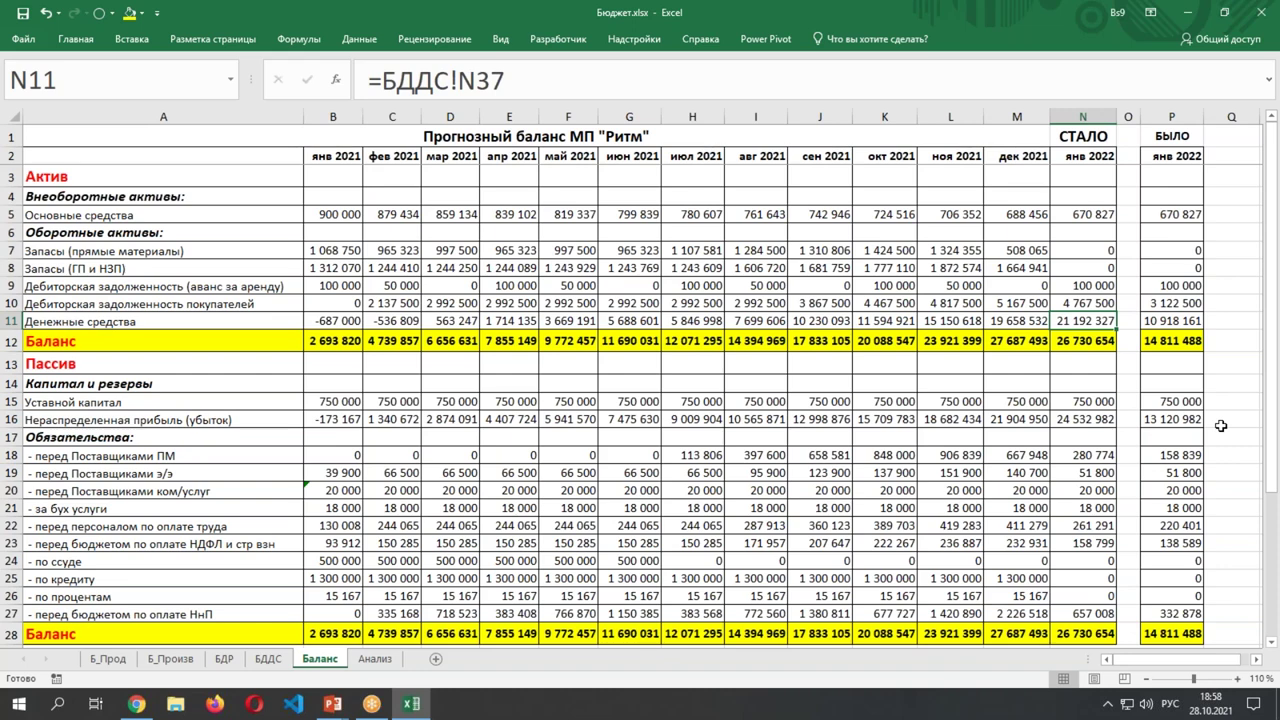
pyautogui.moveTo(1071, 421); pyautogui.dragTo(1153, 419)
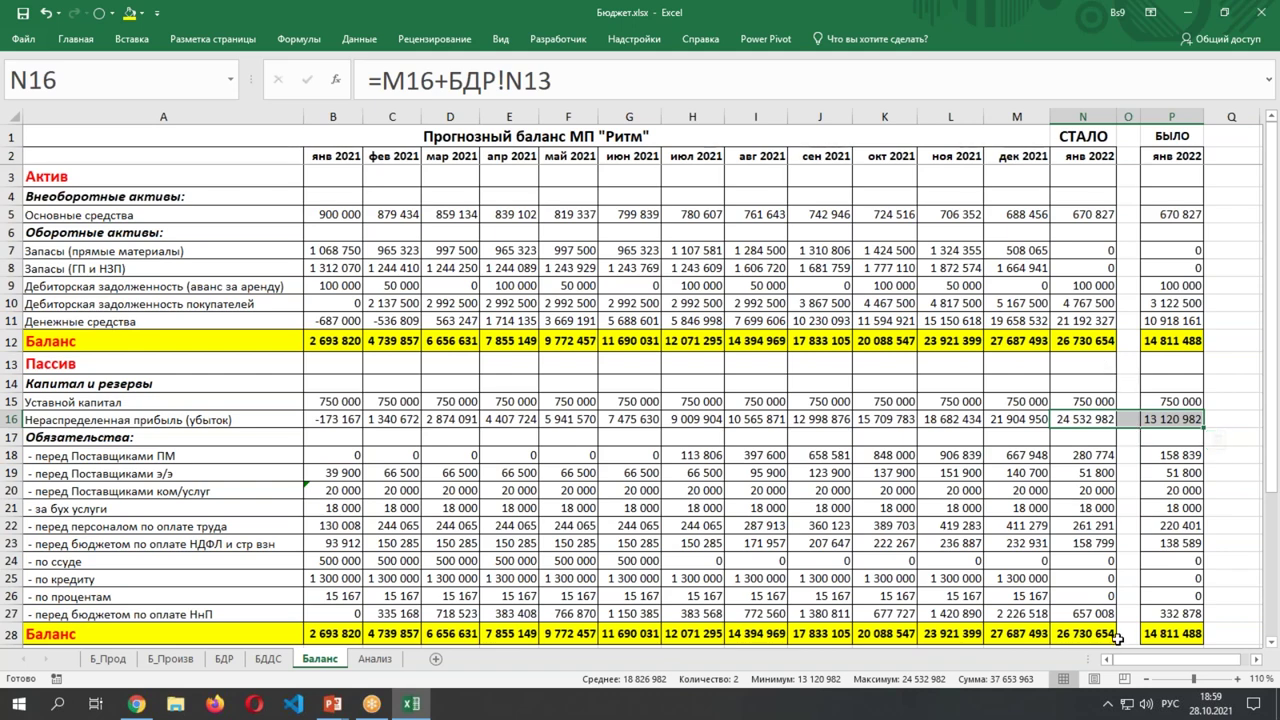
# Compare the Баланс totals in N28 and P28, and paste the СТАЛО column N1:N28 as values starting at Q1.
pyautogui.moveTo(1076, 634); pyautogui.dragTo(1150, 634)
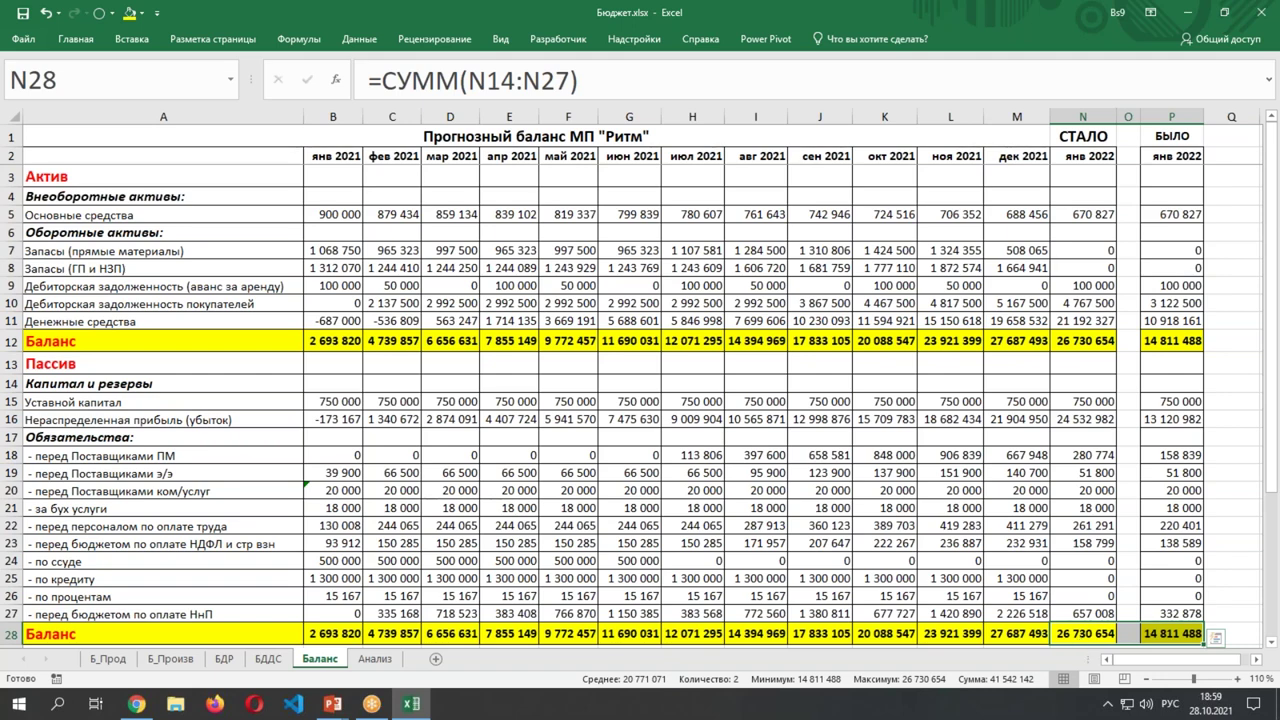
pyautogui.moveTo(1087, 136); pyautogui.dragTo(1086, 622)
pyautogui.rightClick(1086, 622)
pyautogui.click(903, 298)
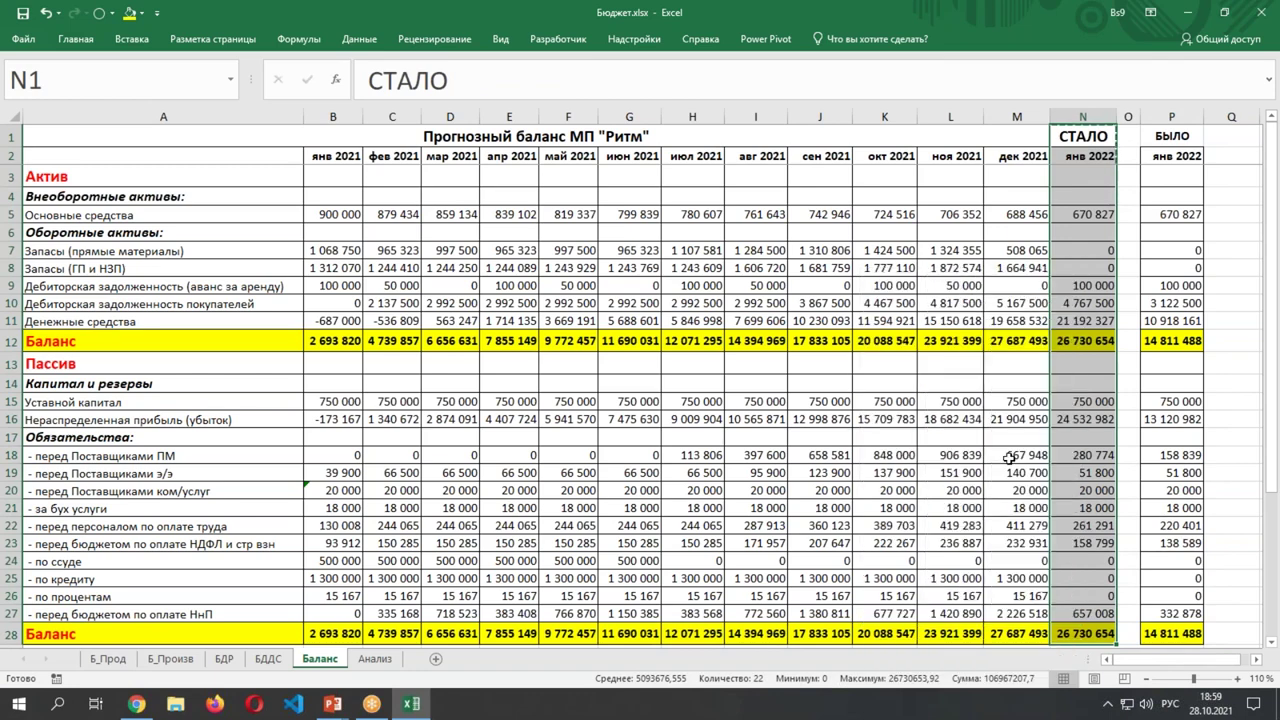
pyautogui.click(1256, 659)
pyautogui.click(1257, 661)
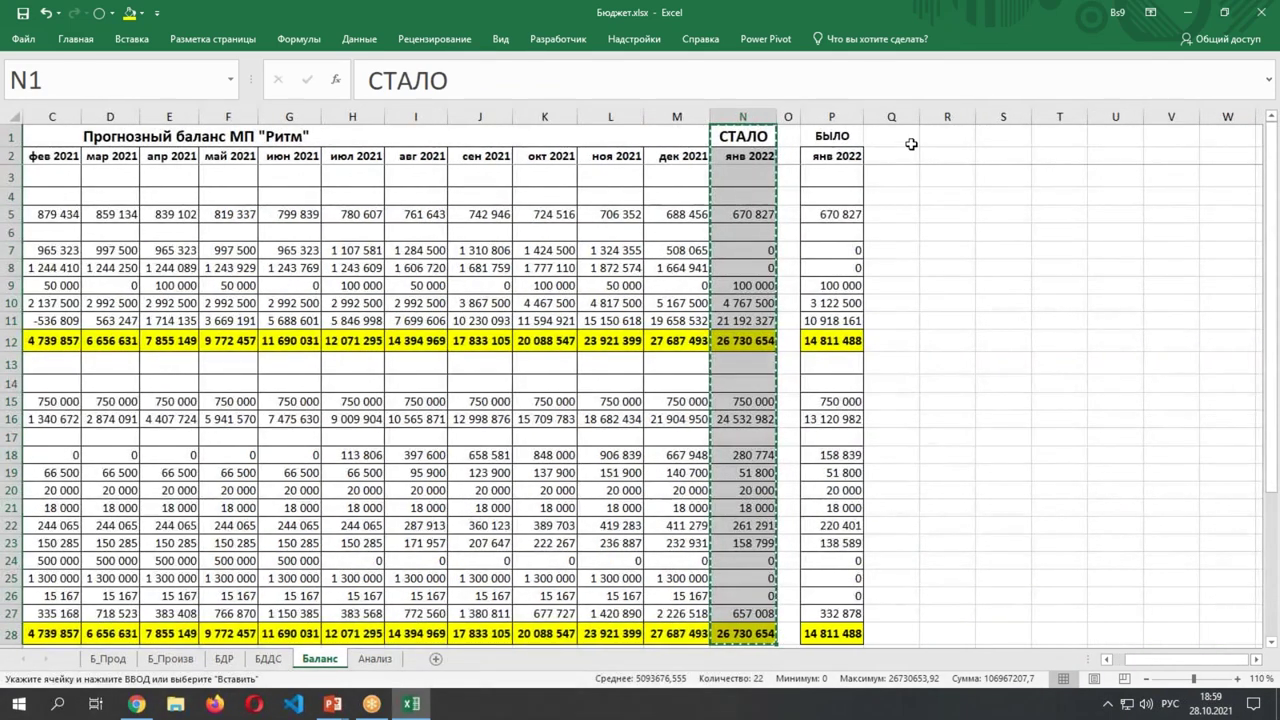
pyautogui.rightClick(903, 134)
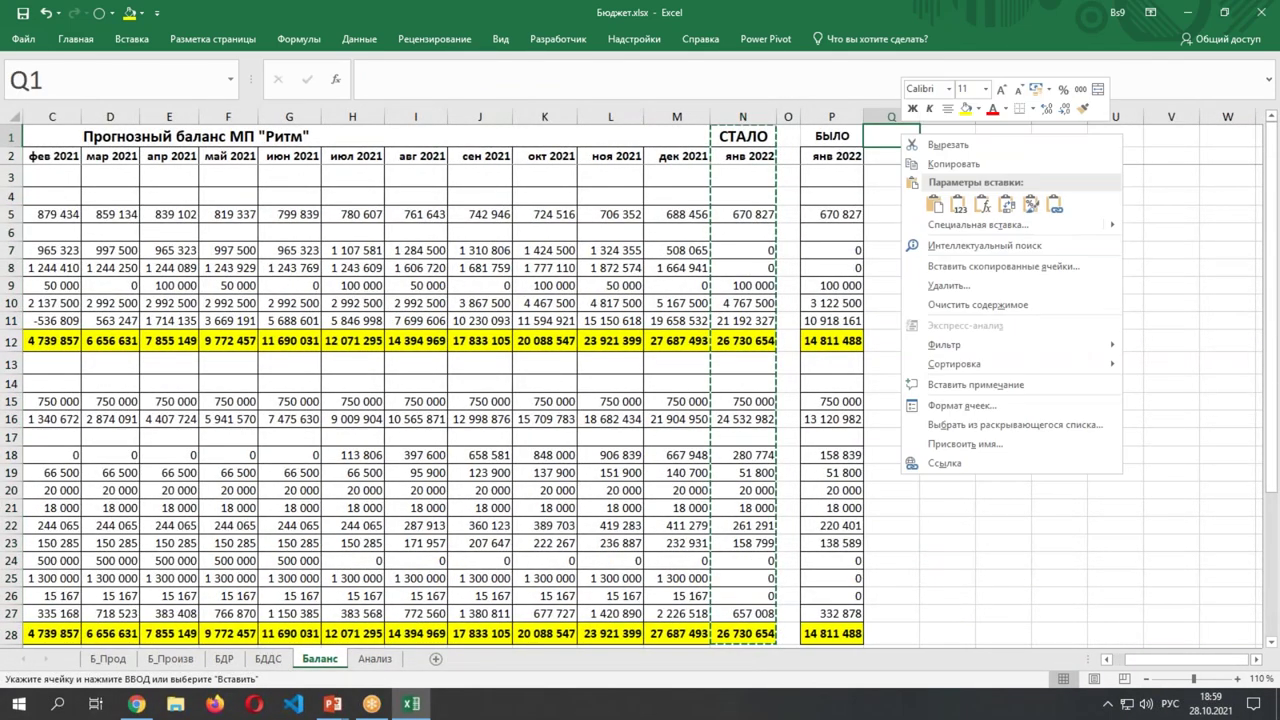
pyautogui.click(958, 204)
# Apply the formats of the copied СТАЛО column to the pasted values starting at Q1 with Paste Special.
pyautogui.click(883, 137)
pyautogui.rightClick(883, 137)
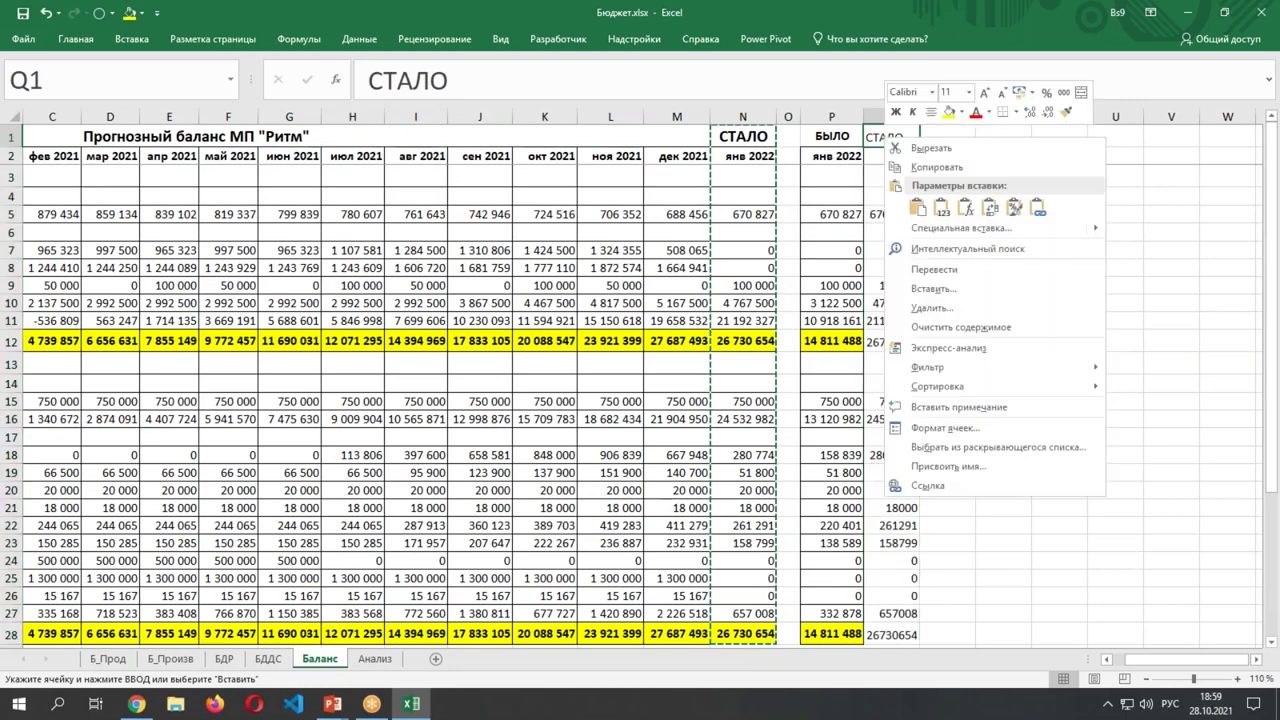
pyautogui.click(940, 210)
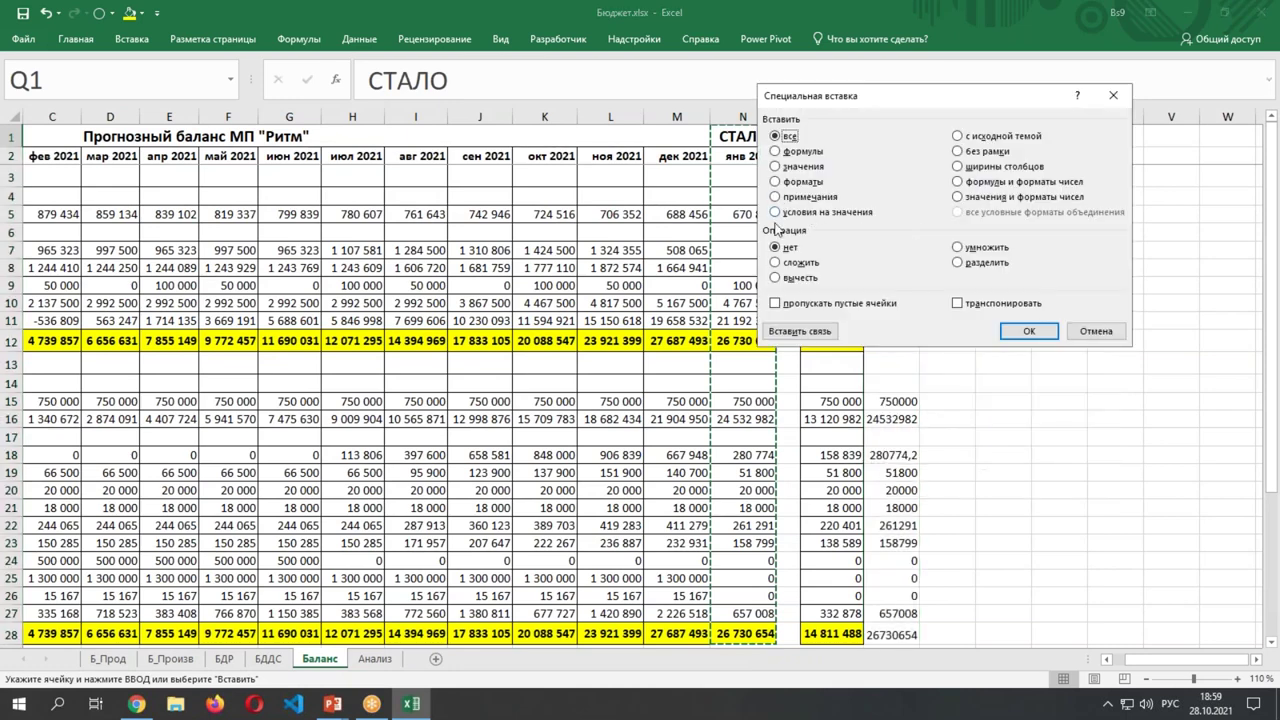
pyautogui.click(776, 181)
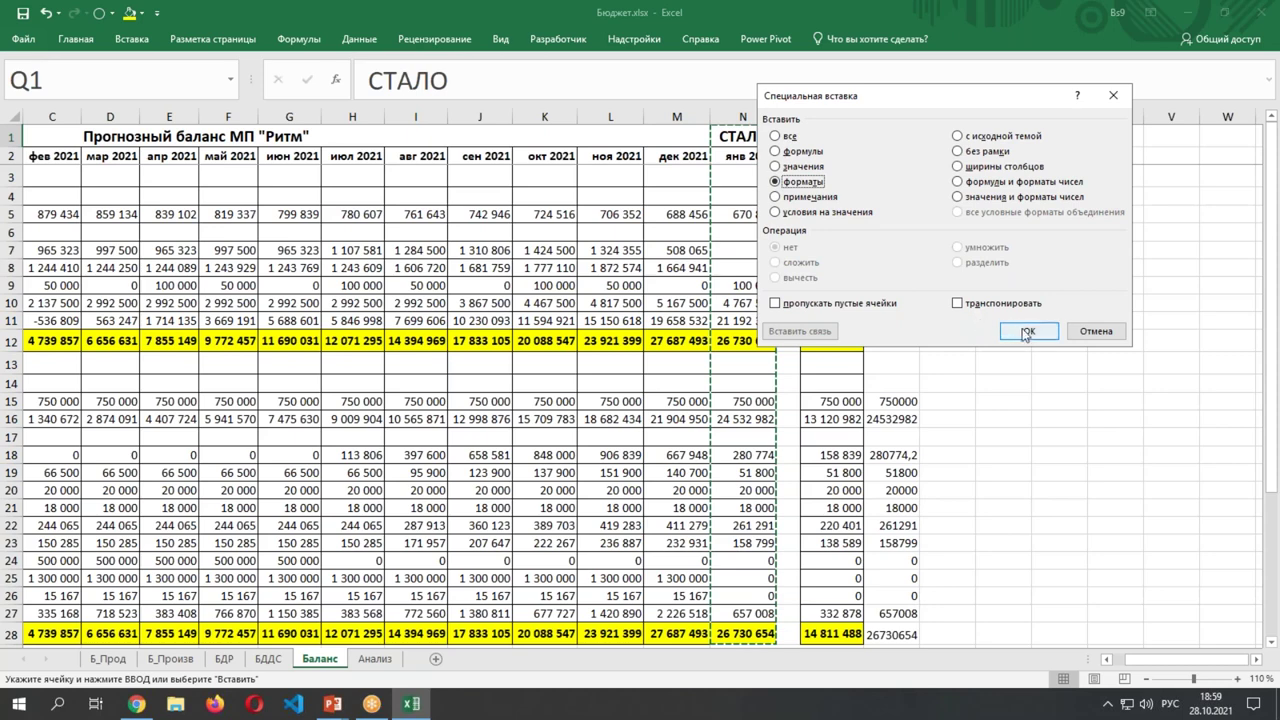
pyautogui.click(1028, 331)
# Change the heading in Q1 to СТАЛО 1 and fit the width of column Q to its contents.
pyautogui.click(456, 80)
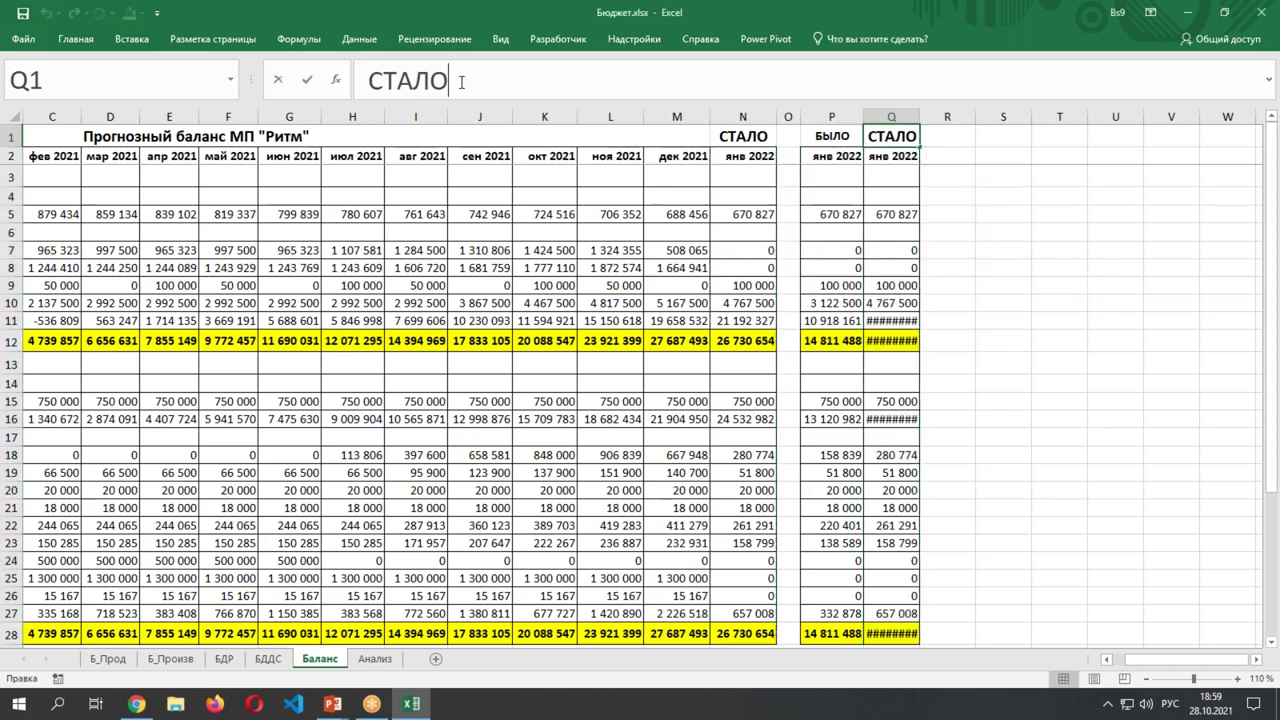
pyautogui.write('1')
pyautogui.press('Return')
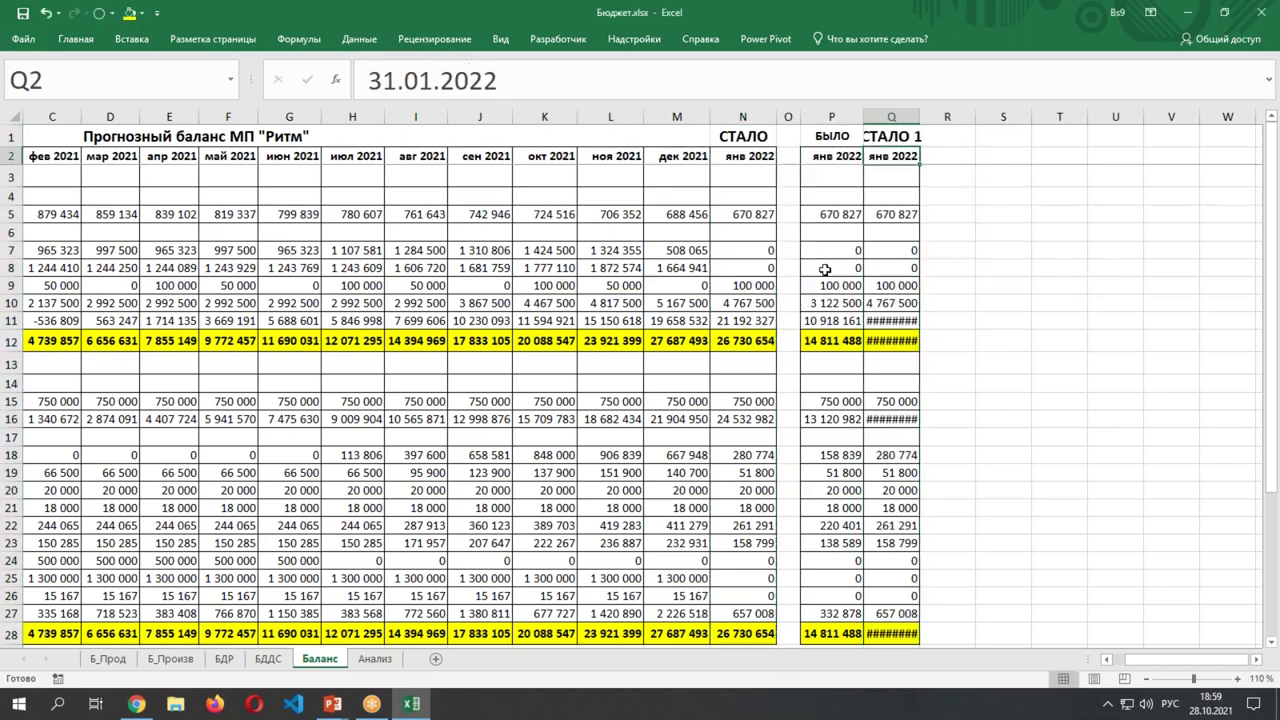
pyautogui.doubleClick(919, 116)
pyautogui.click(1008, 322)
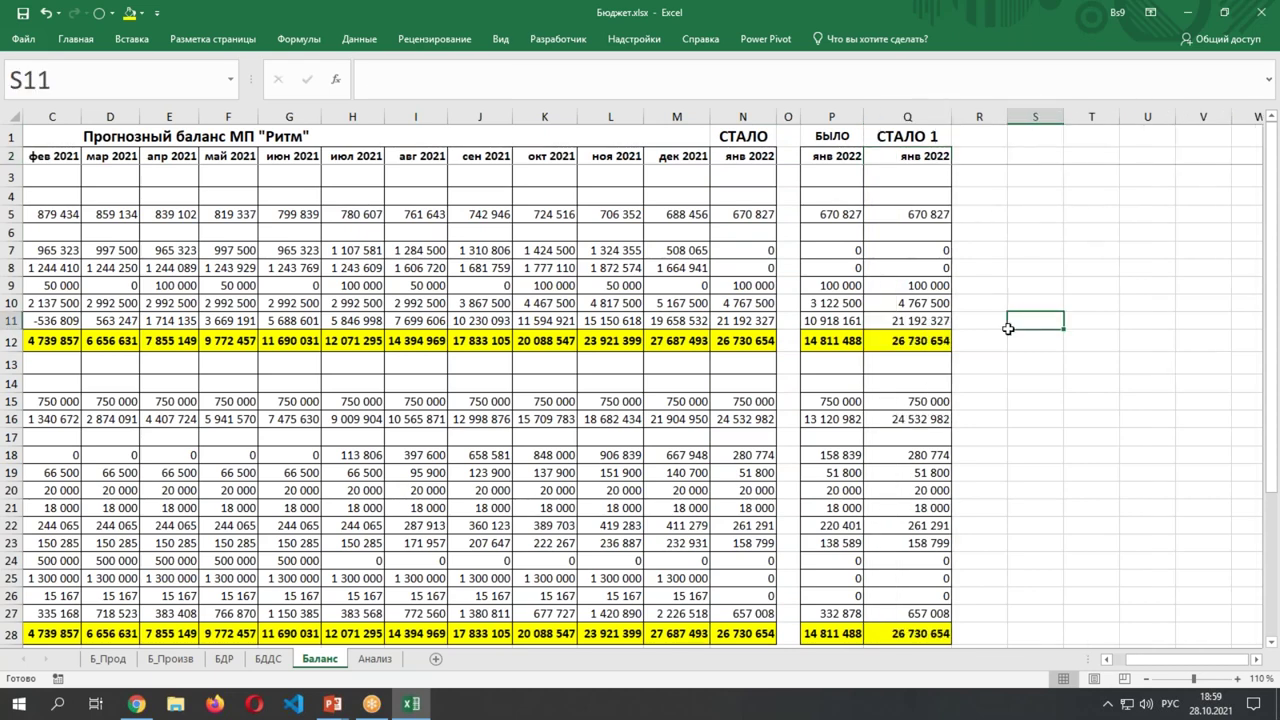
# Check the Анализ sheet, and fill the Магниты row C5:N5 on Б_Прод with the formula =163000/12.
pyautogui.click(372, 662)
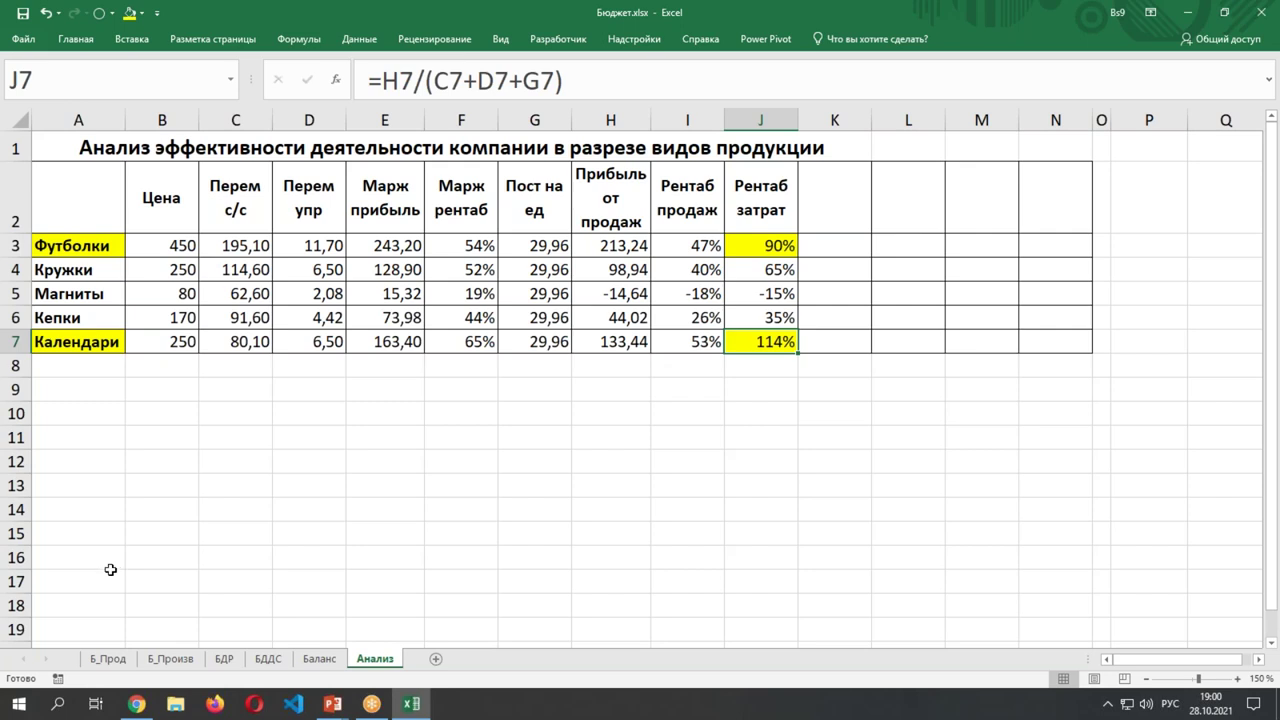
pyautogui.click(121, 660)
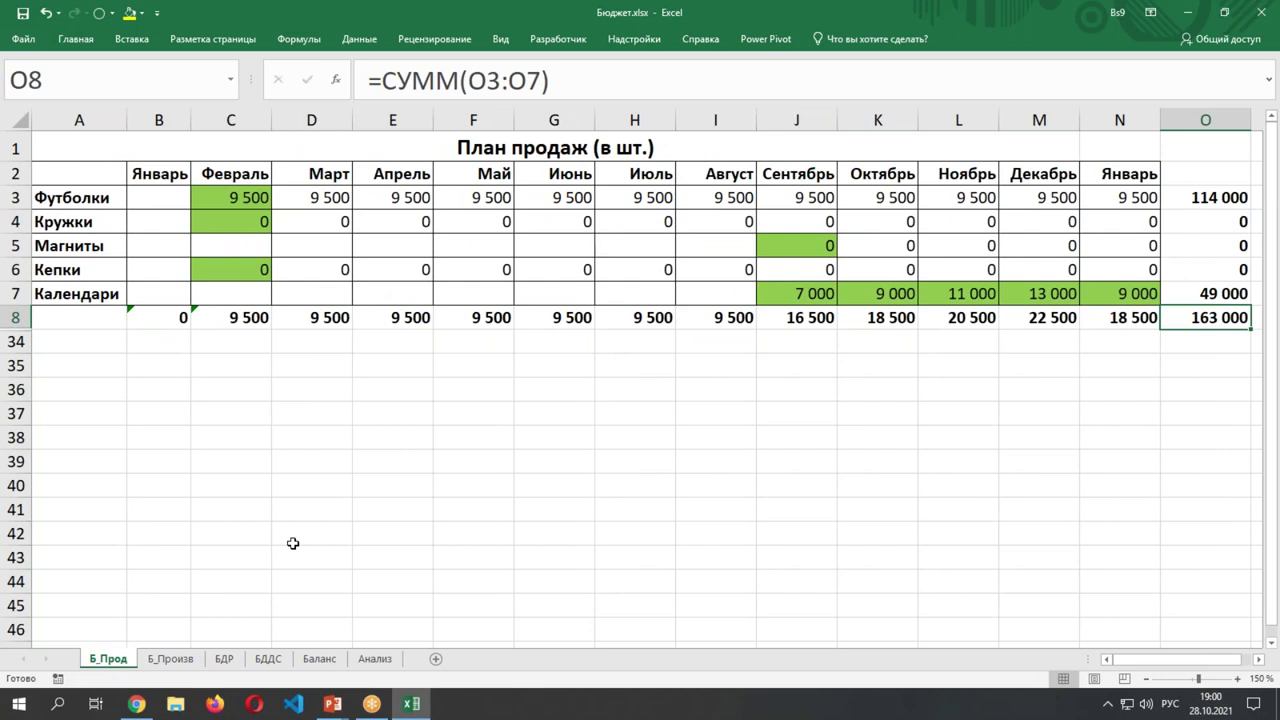
pyautogui.click(234, 242)
pyautogui.write('=1')
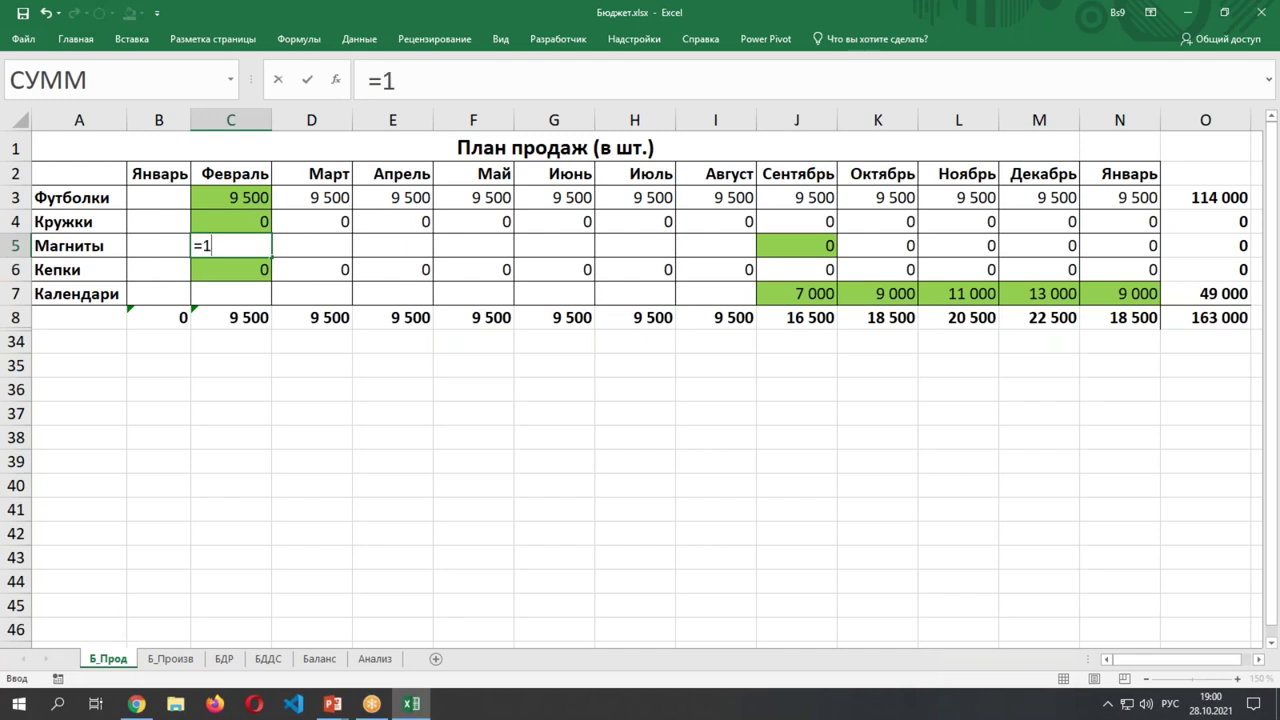
pyautogui.write('63000/12')
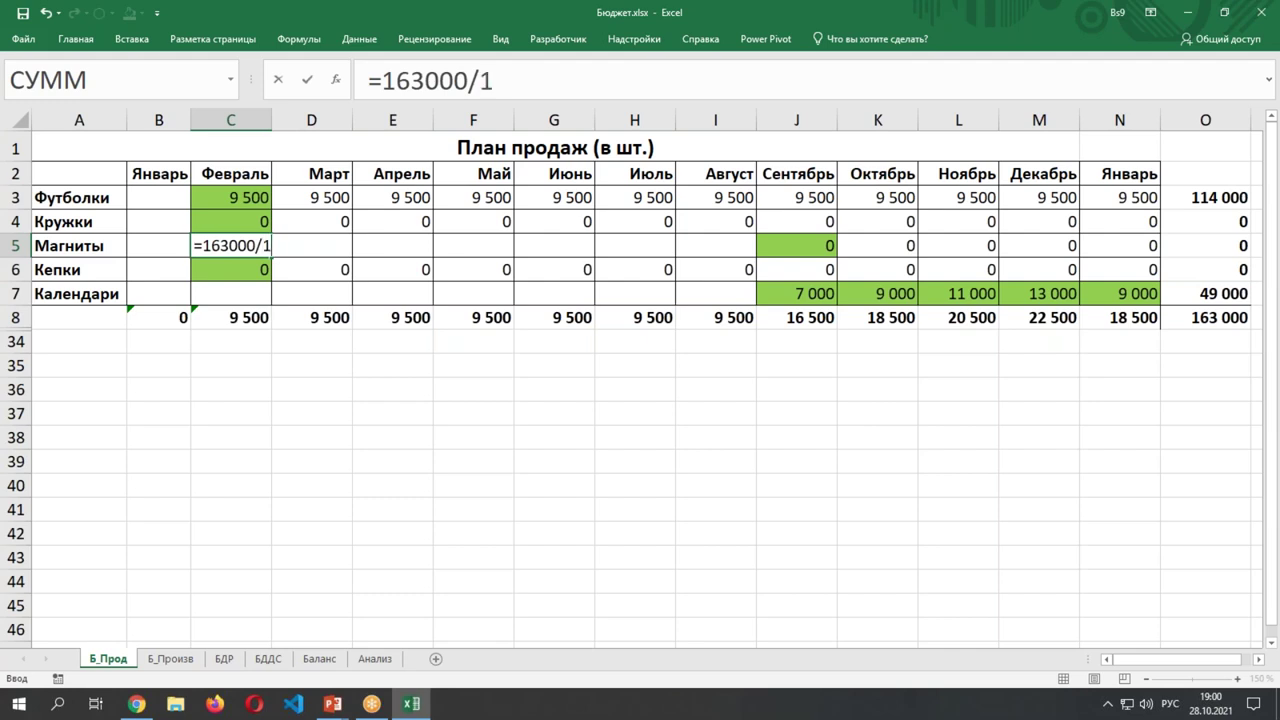
pyautogui.press('Return')
pyautogui.click(237, 242)
pyautogui.moveTo(273, 260); pyautogui.dragTo(1150, 254)
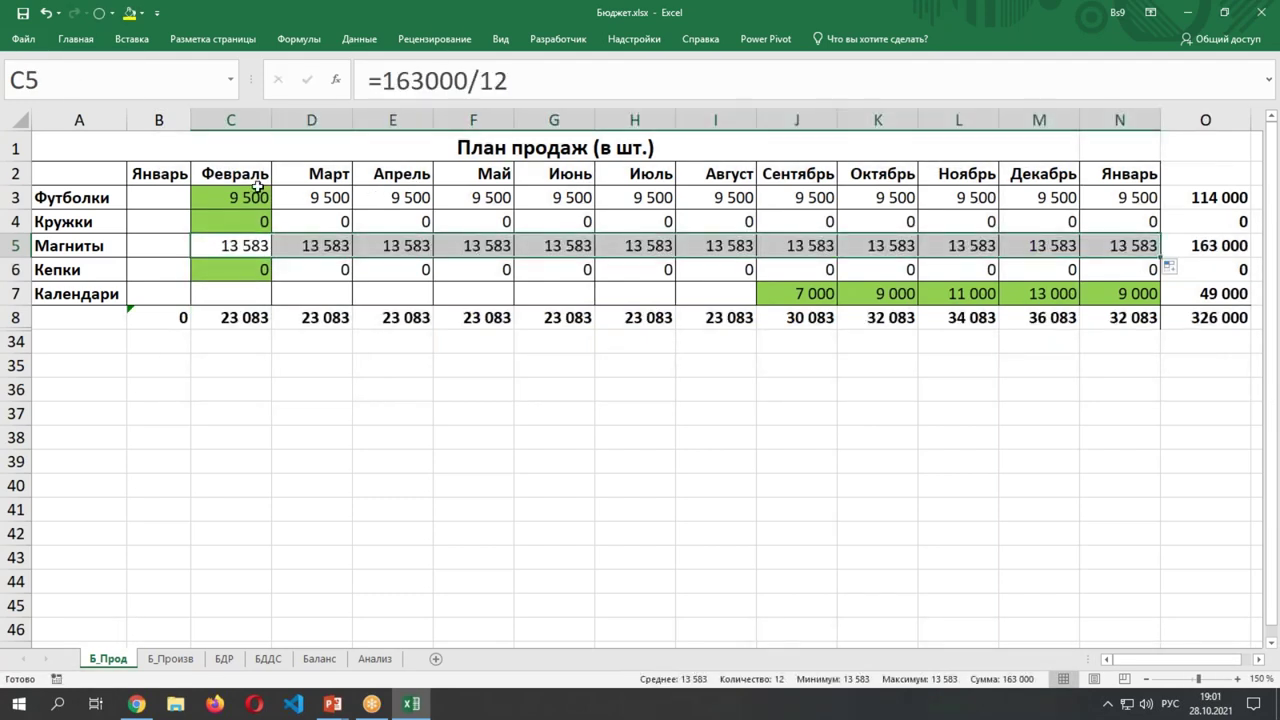
# Set the February sales plan for Футболки in C3 to 0.
pyautogui.click(258, 190)
pyautogui.write('0')
pyautogui.click(367, 511)
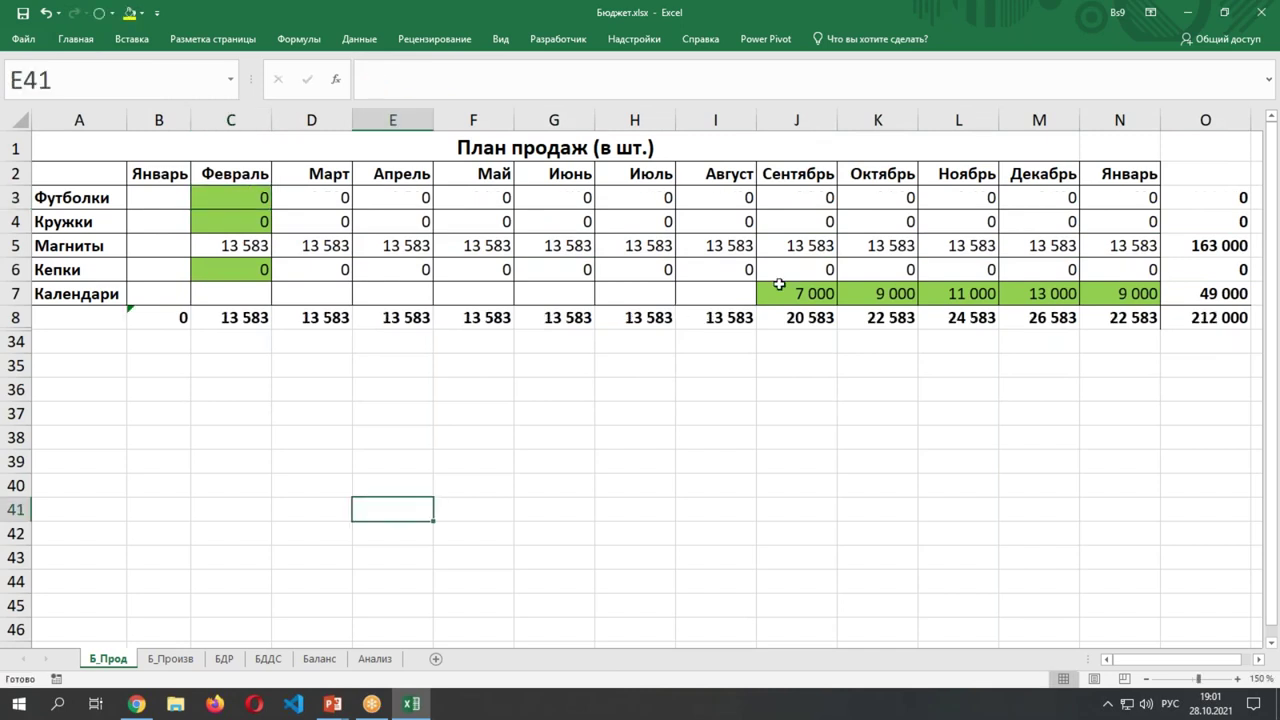
# Set the September Календари plan in J7 to 0, clear K7:N7, and check the plan total in O8.
pyautogui.moveTo(800, 289); pyautogui.dragTo(1119, 291)
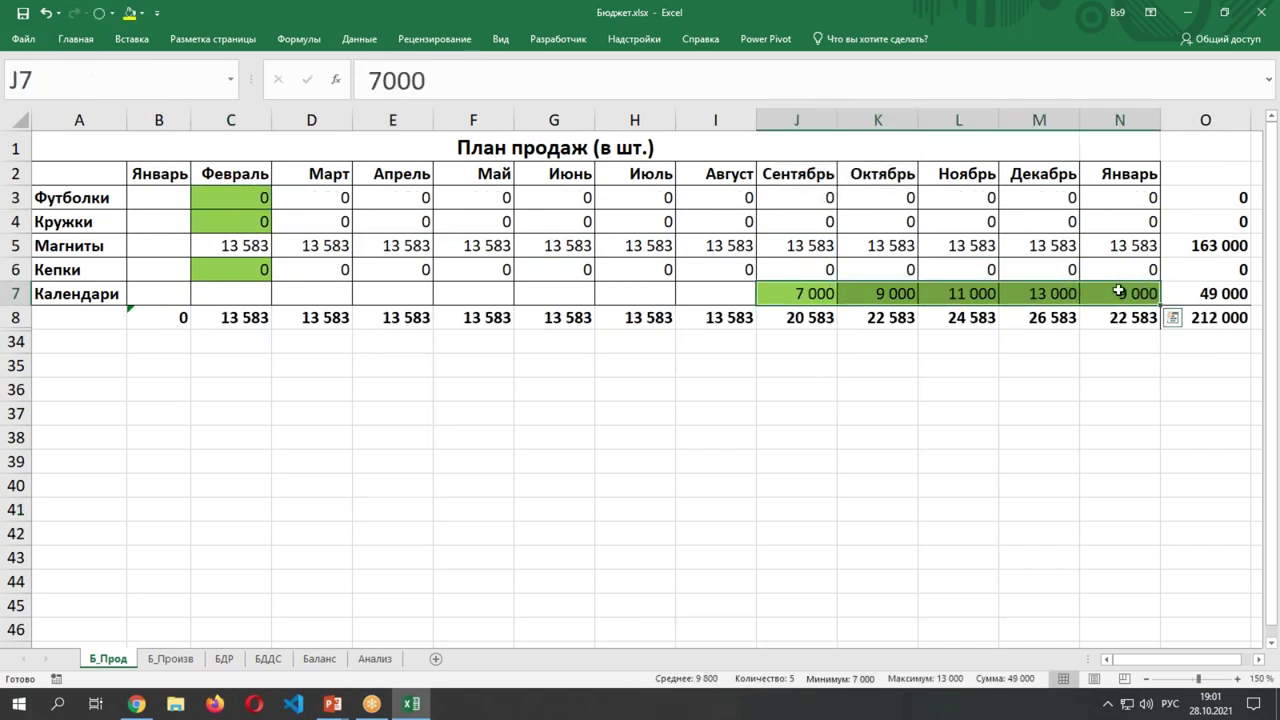
pyautogui.write('0')
pyautogui.click(1171, 461)
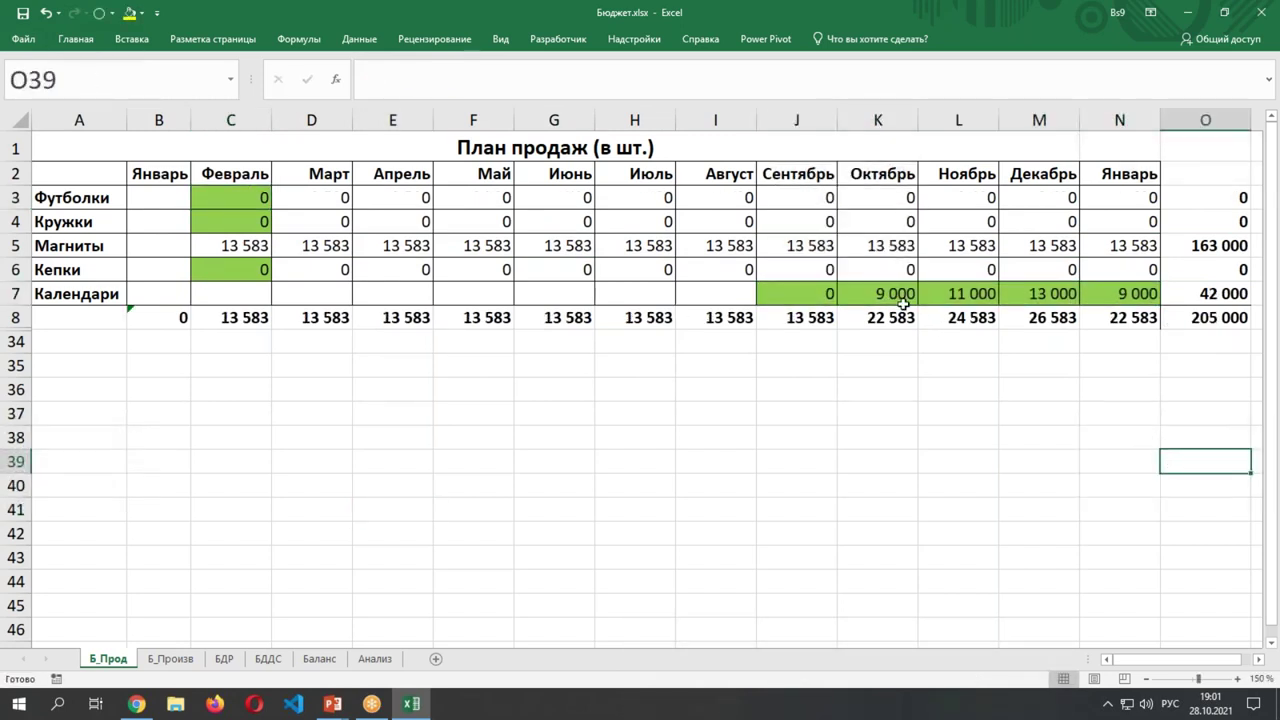
pyautogui.moveTo(849, 289); pyautogui.dragTo(1114, 289)
pyautogui.press('Delete')
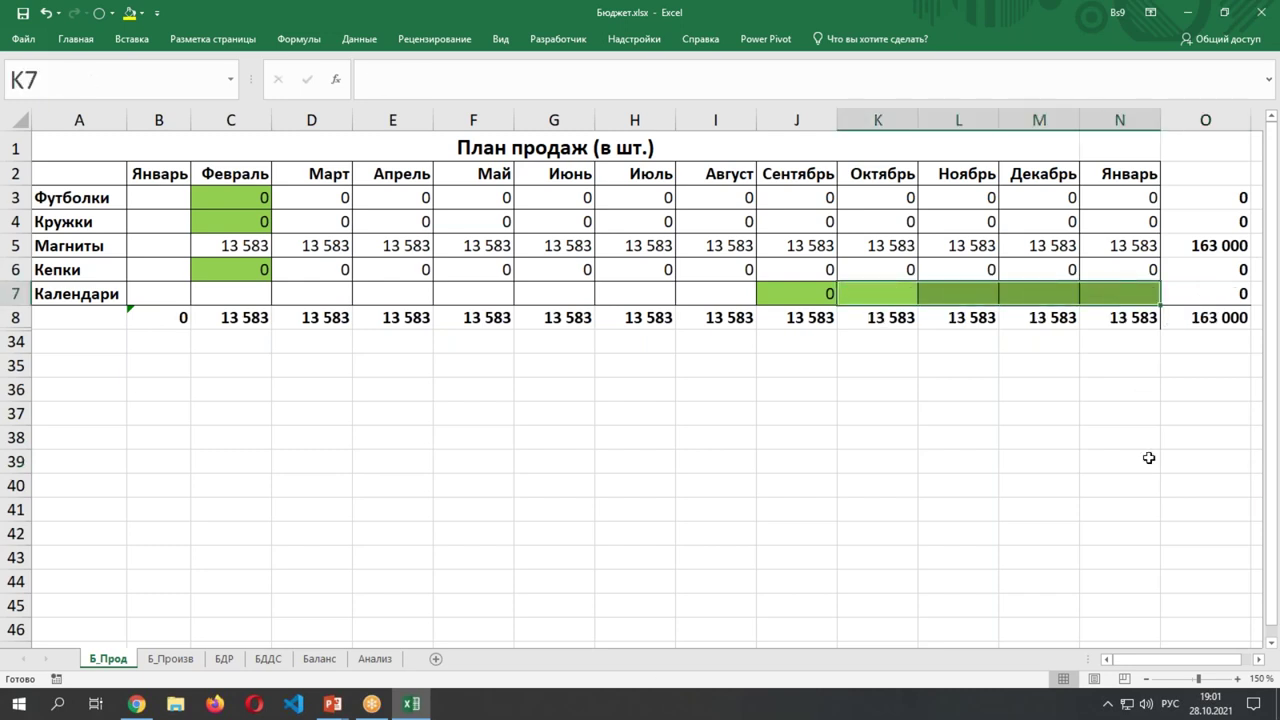
pyautogui.click(1149, 458)
pyautogui.click(1201, 316)
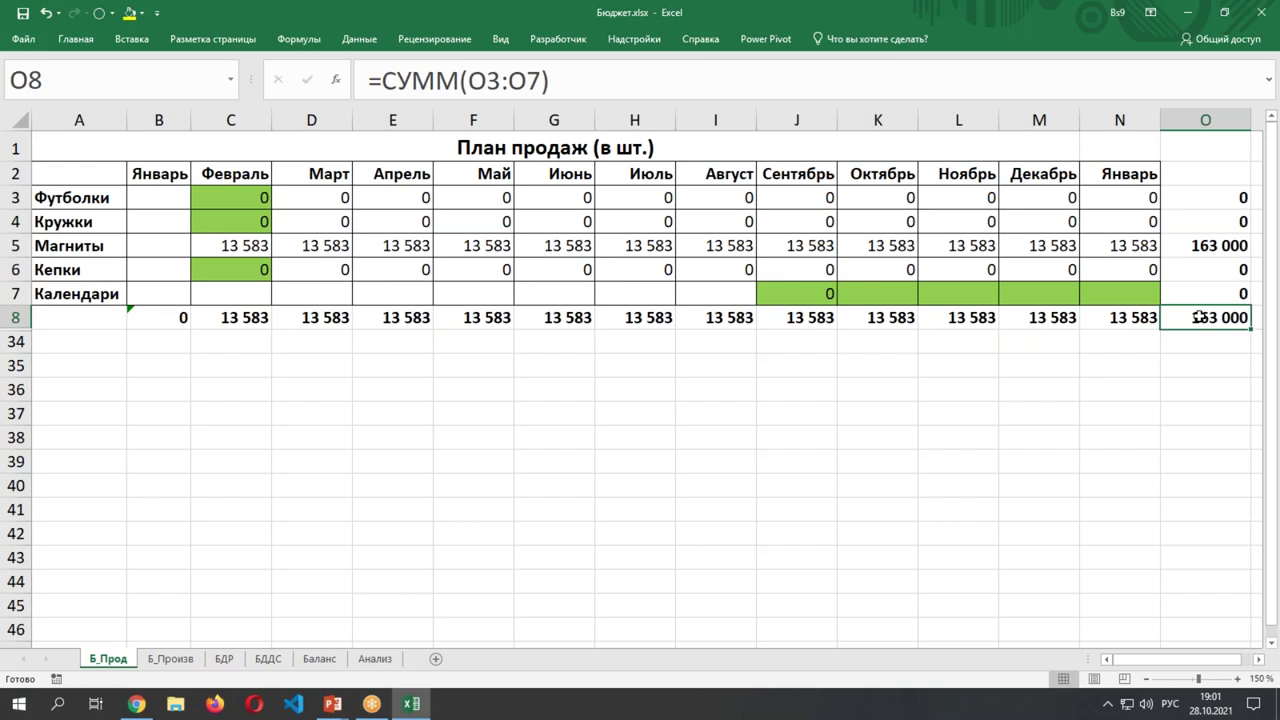
# Compare Денежные средства in N11 and Нераспределенная прибыль in N16 on the Баланс sheet with the saved СТАЛО 1 column.
pyautogui.click(320, 659)
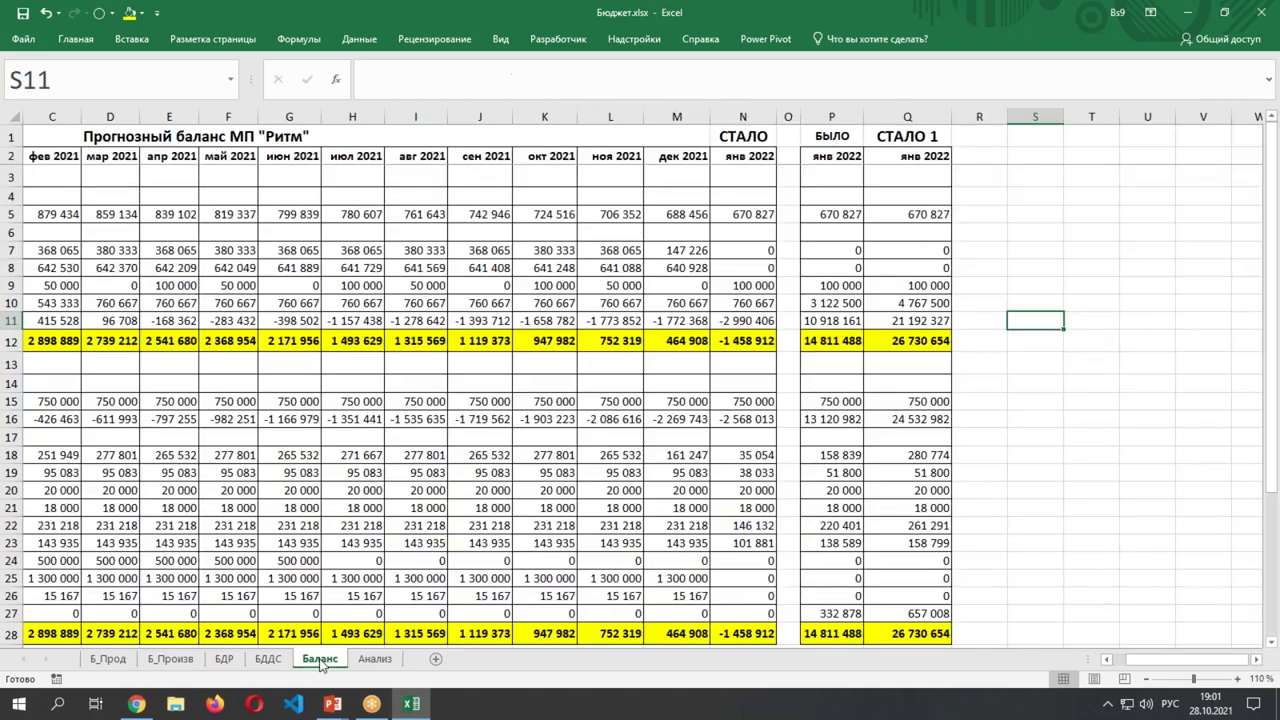
pyautogui.click(732, 416)
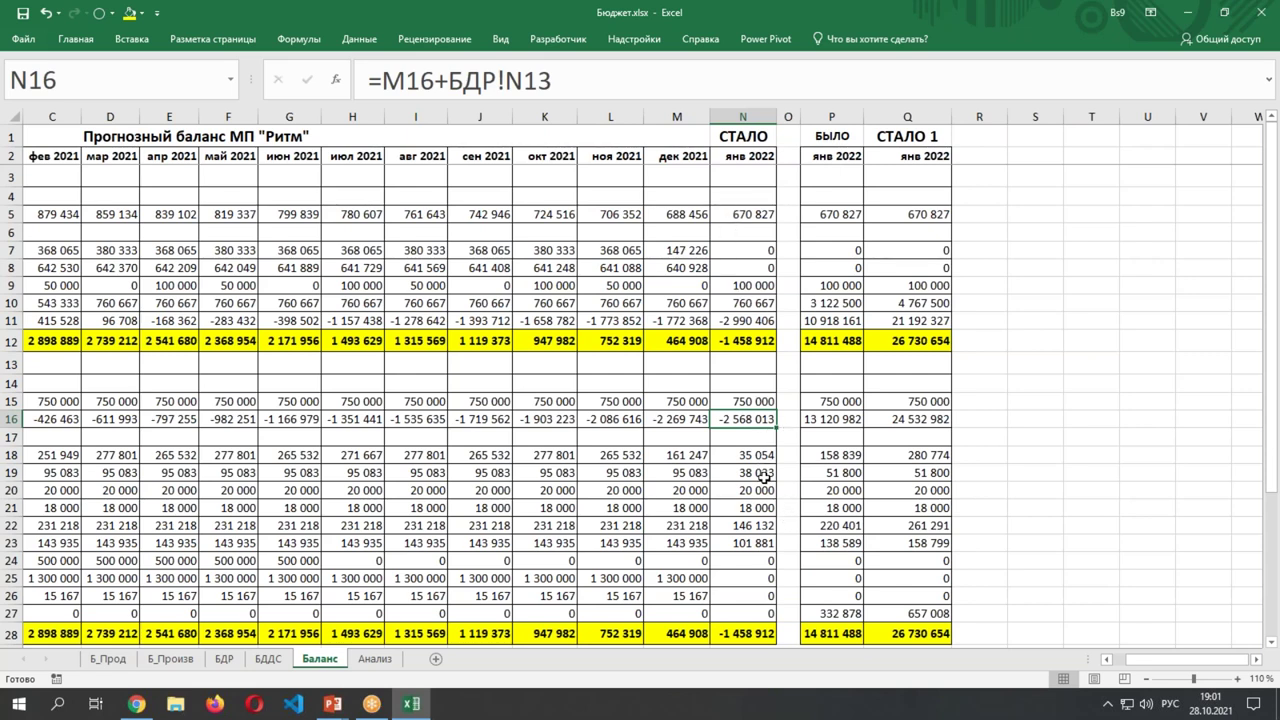
pyautogui.click(749, 321)
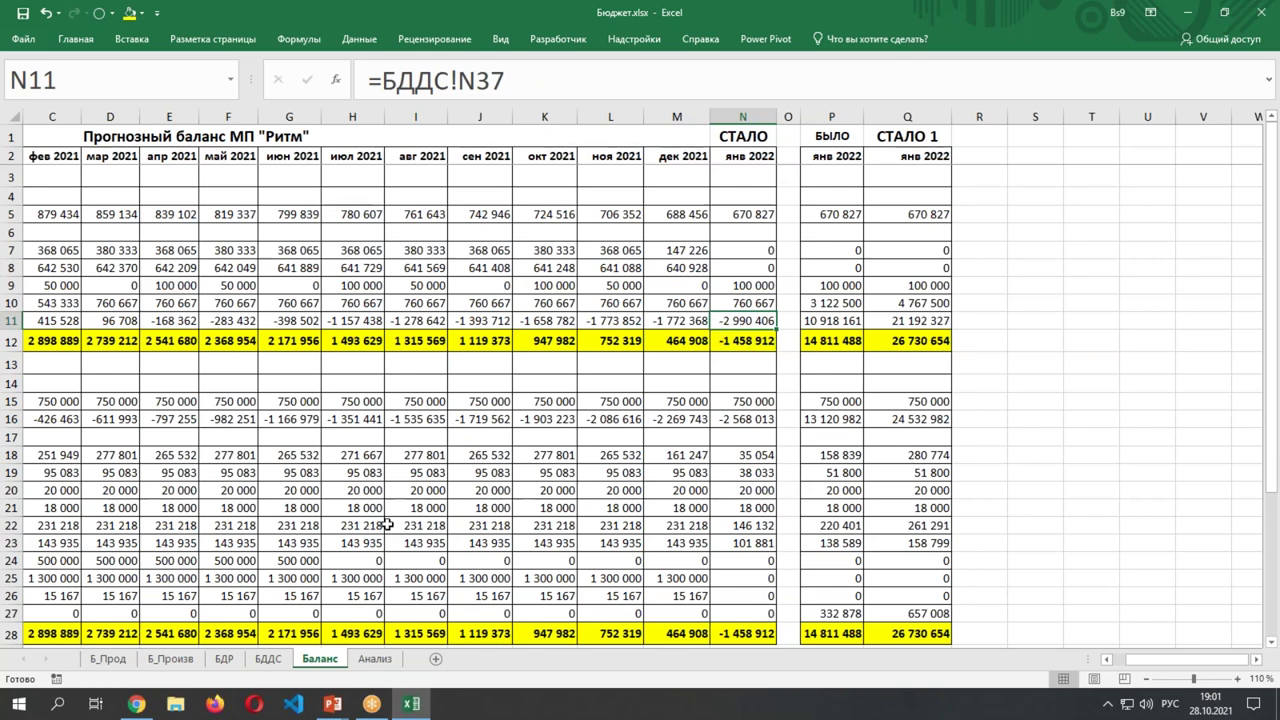
pyautogui.click(733, 420)
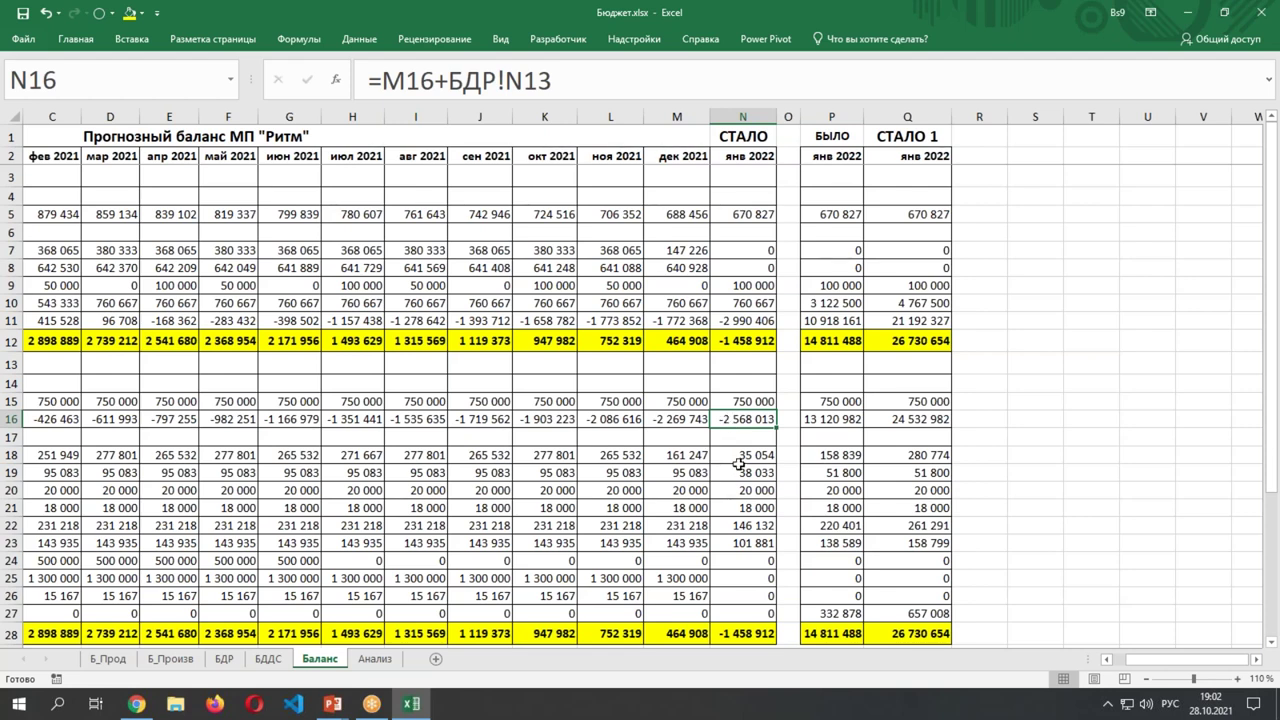
pyautogui.click(907, 420)
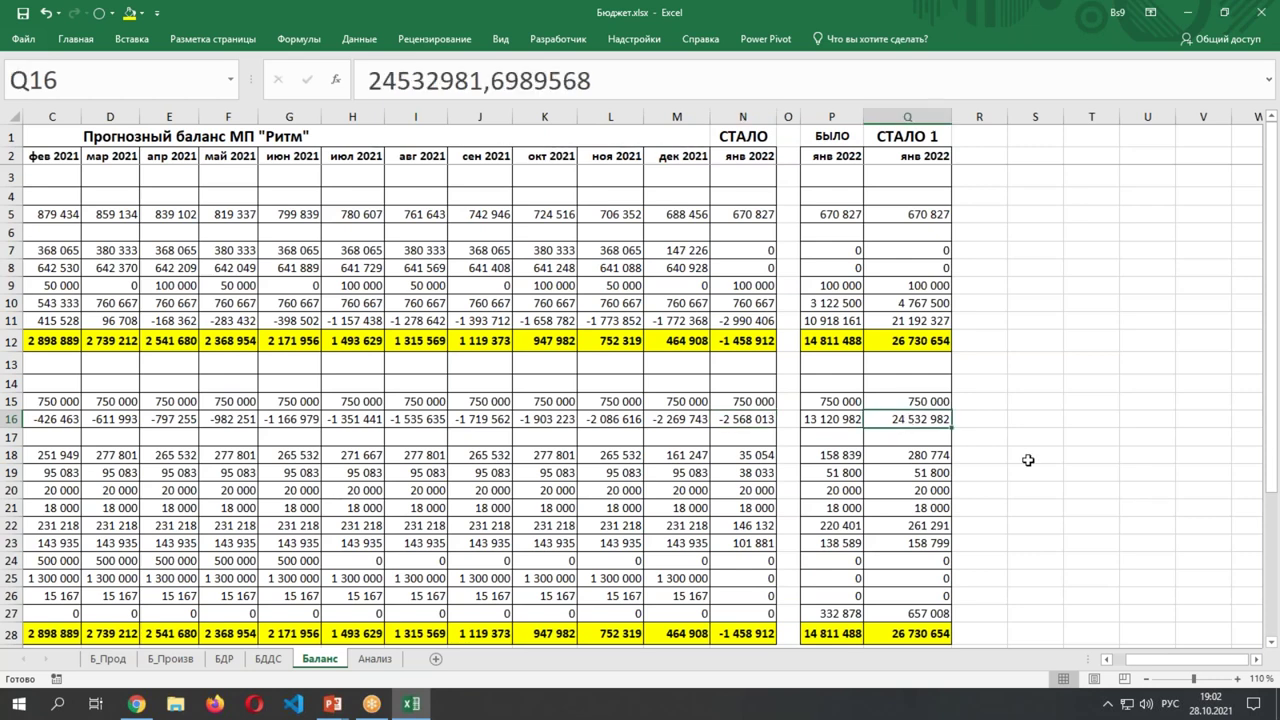
# Highlight Нераспределенная прибыль in N16 and Q16 with a light green fill.
pyautogui.click(752, 419)
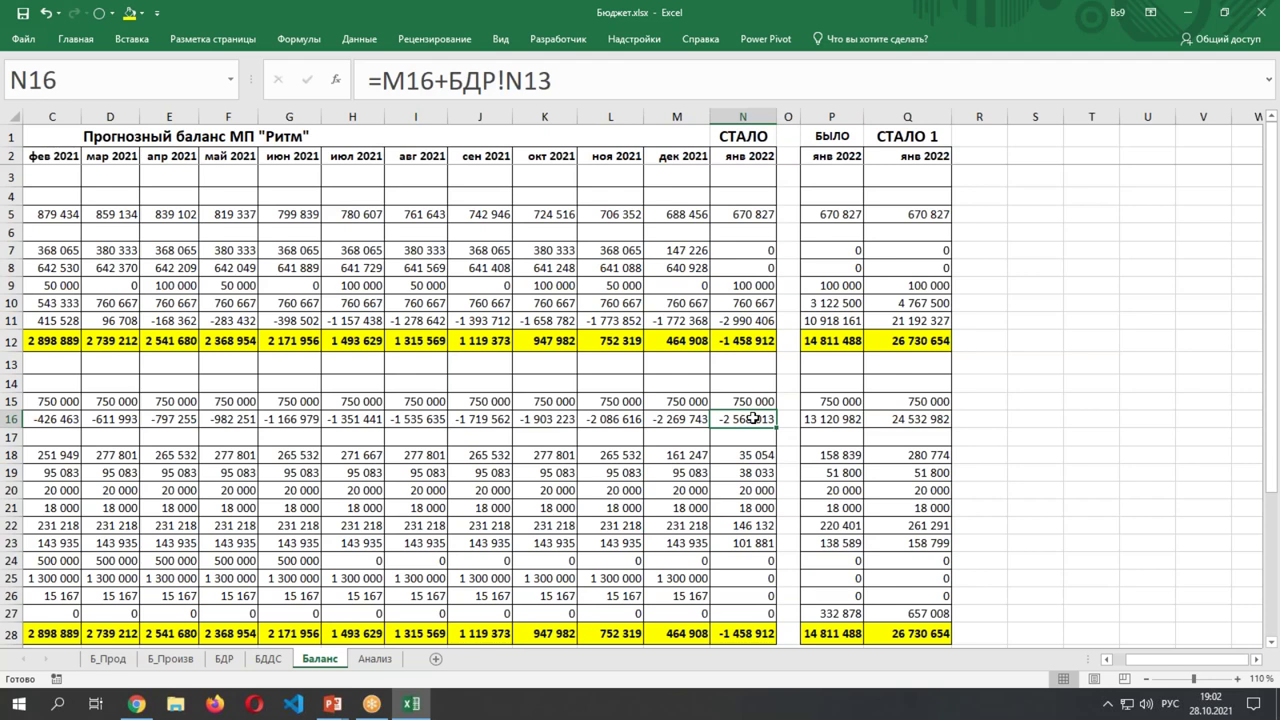
pyautogui.keyDown('ctrl'); pyautogui.click(907, 426); pyautogui.keyUp('ctrl')
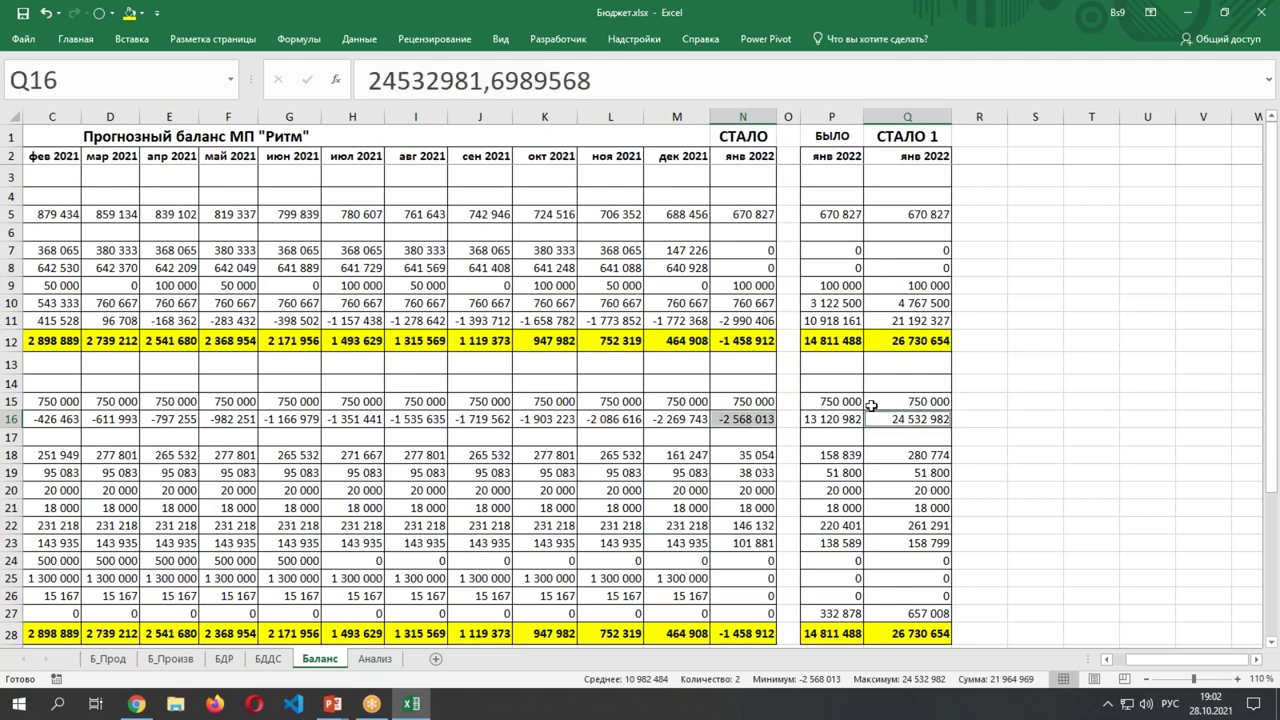
pyautogui.click(76, 39)
pyautogui.click(208, 93)
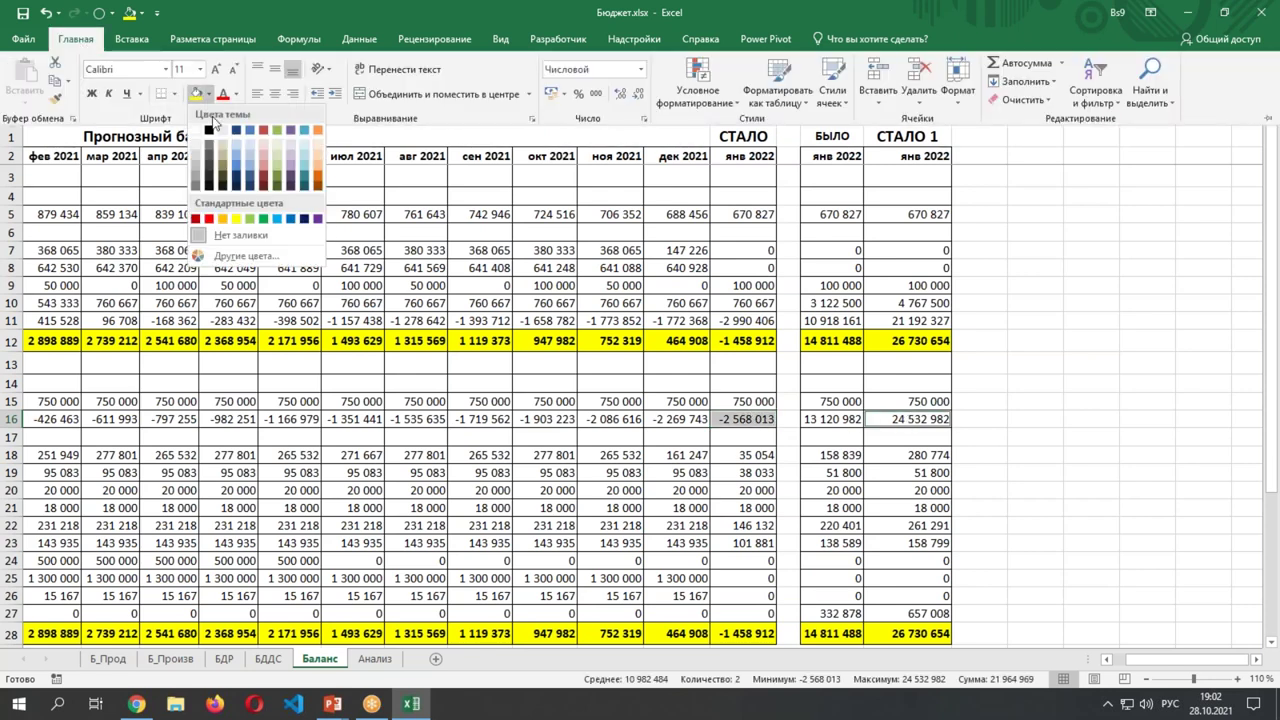
pyautogui.click(249, 218)
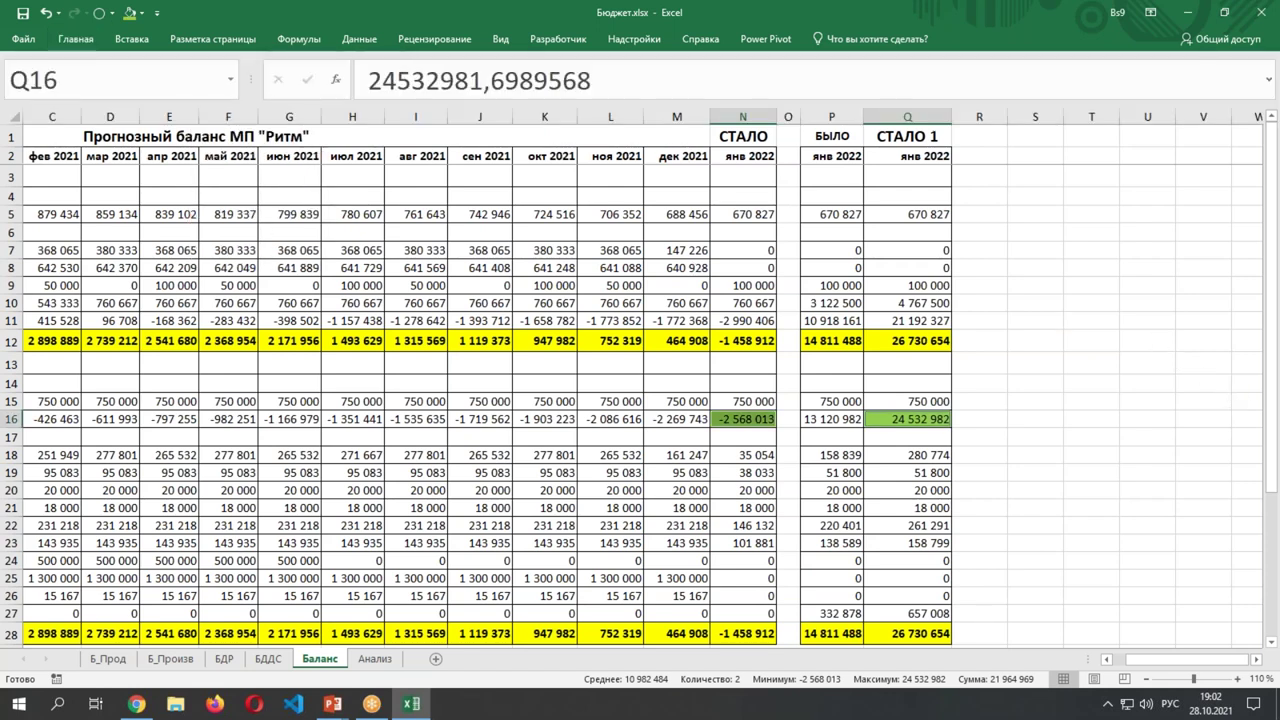
pyautogui.click(1117, 404)
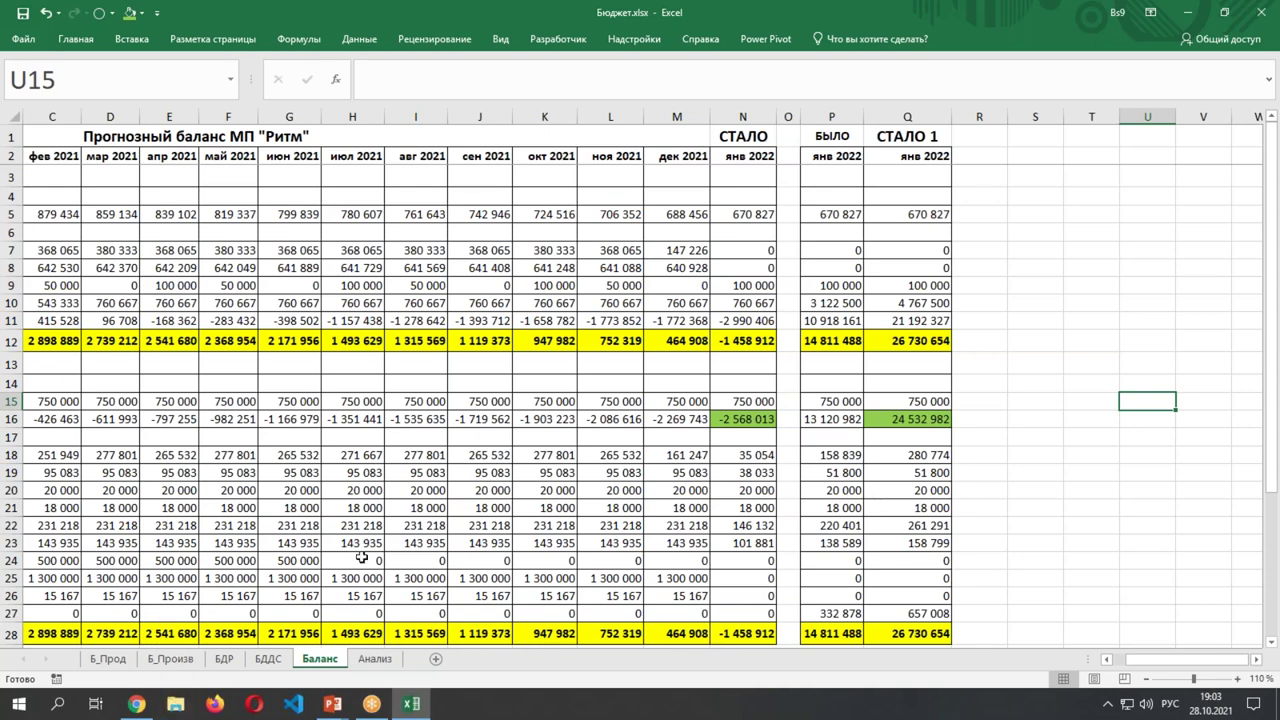
# Review the recalculated figures on the БДР and БДДС sheets and return to the Баланс sheet.
pyautogui.click(224, 658)
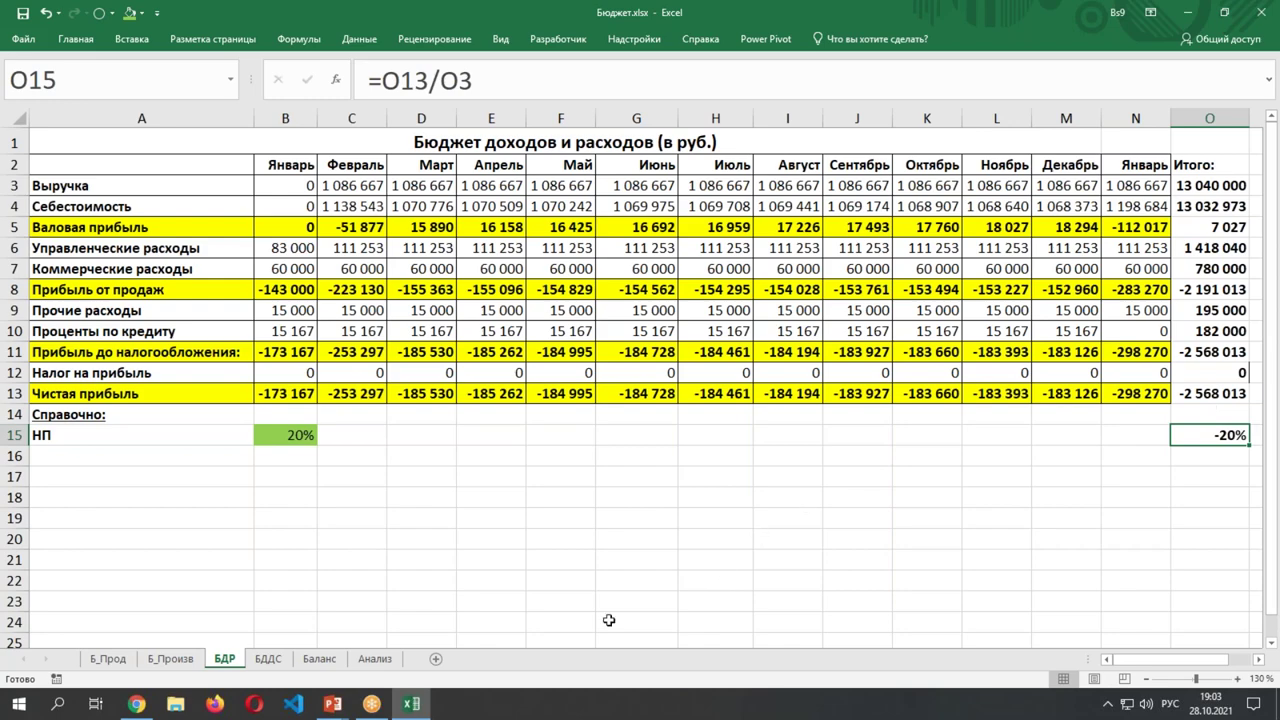
pyautogui.click(330, 662)
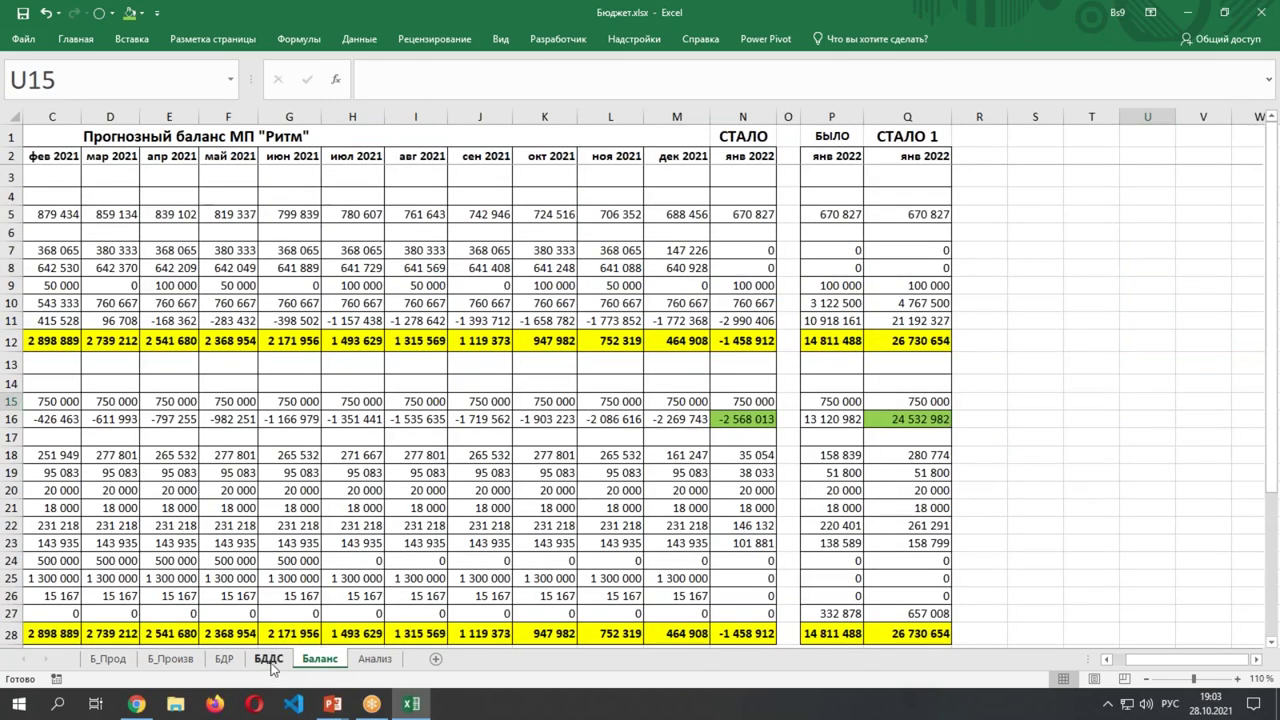
pyautogui.click(268, 660)
pyautogui.click(320, 660)
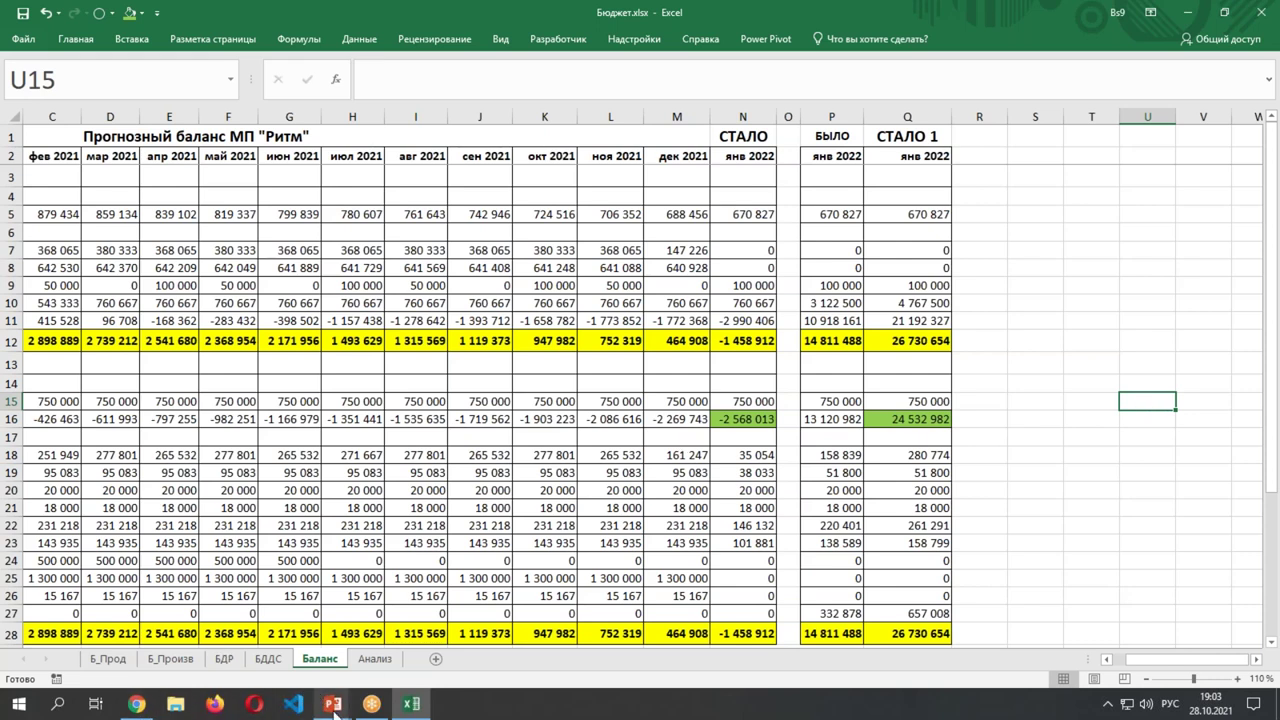
# Switch to the running PowerPoint slide show with the Портфолио slide.
pyautogui.moveTo(336, 710)
pyautogui.click(348, 652)
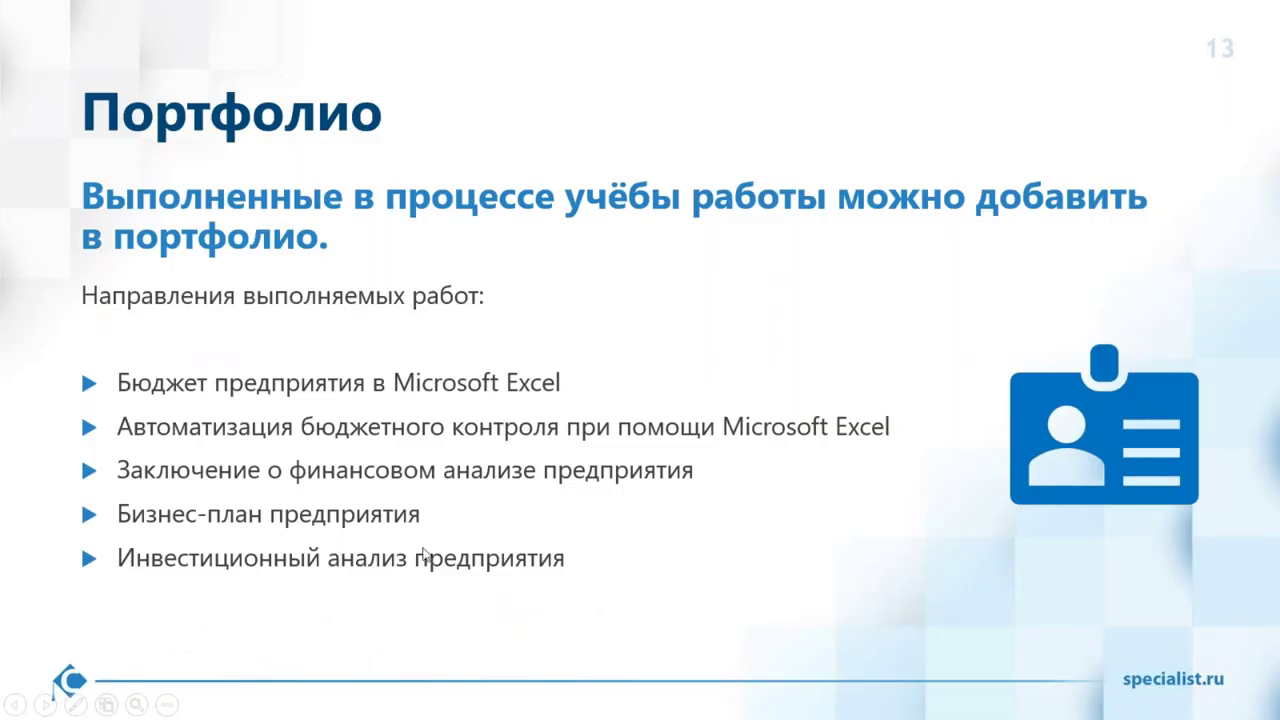